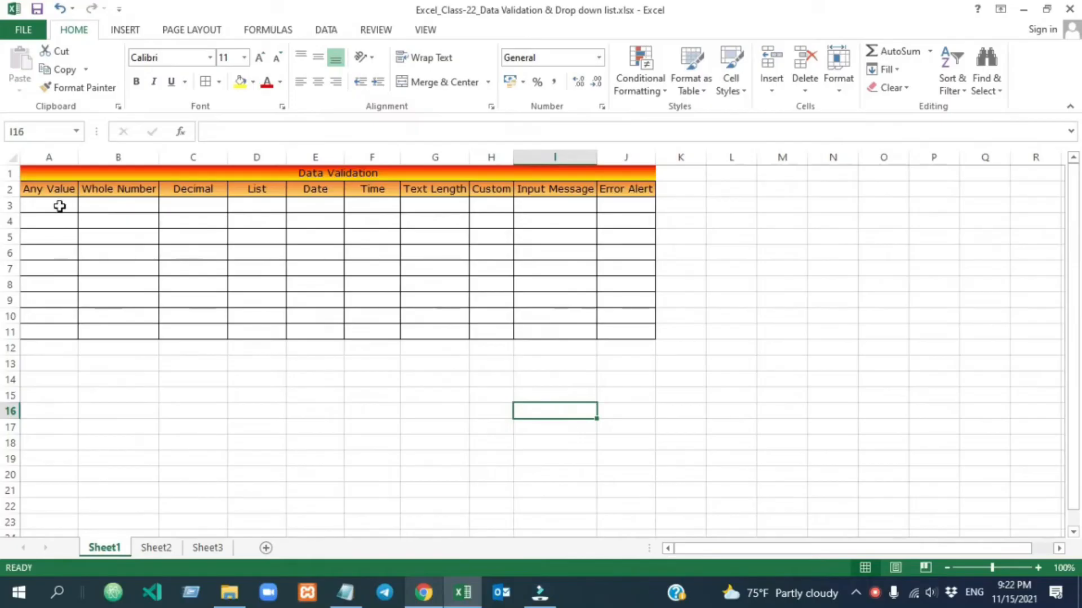
Select cells A3 to A11 under the Any Value header.
drag(60, 206, 58, 324)
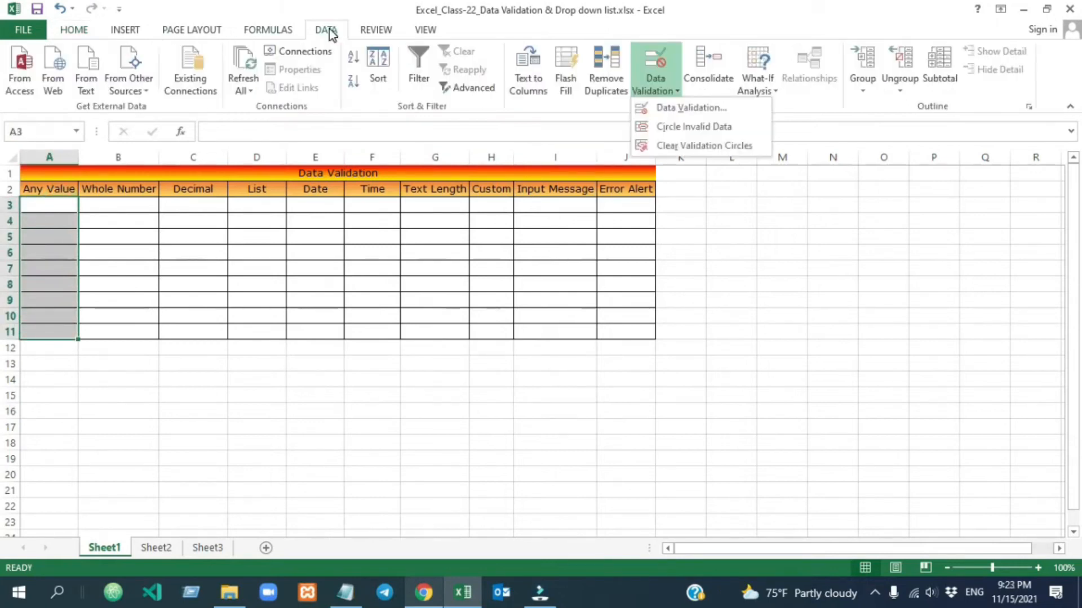
Check that A3:A11's validation Allow list is Any value, then select B3:B11.
click(329, 32)
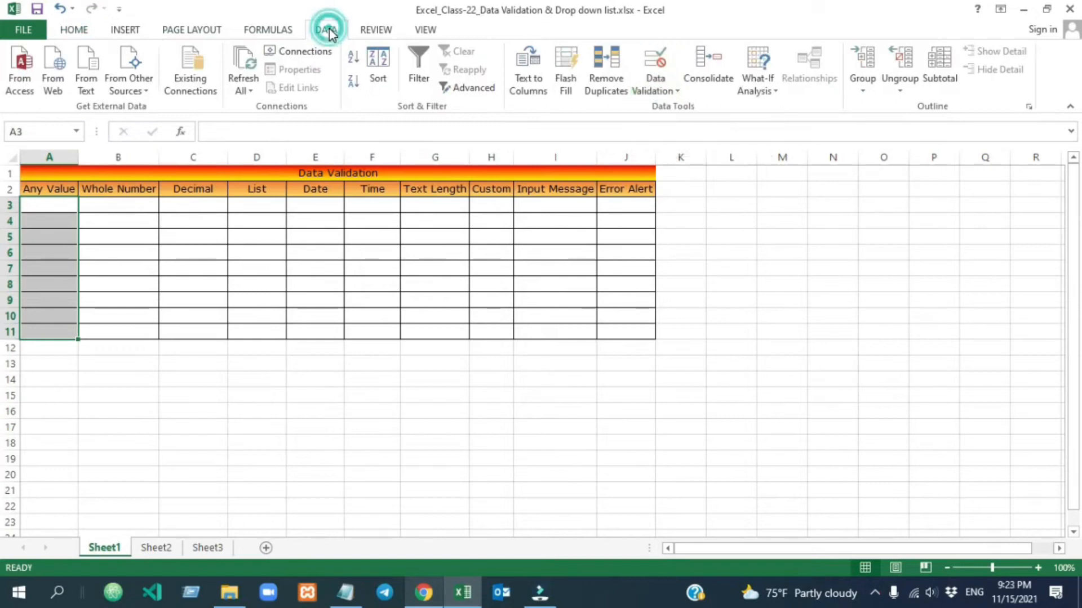
click(657, 90)
click(687, 110)
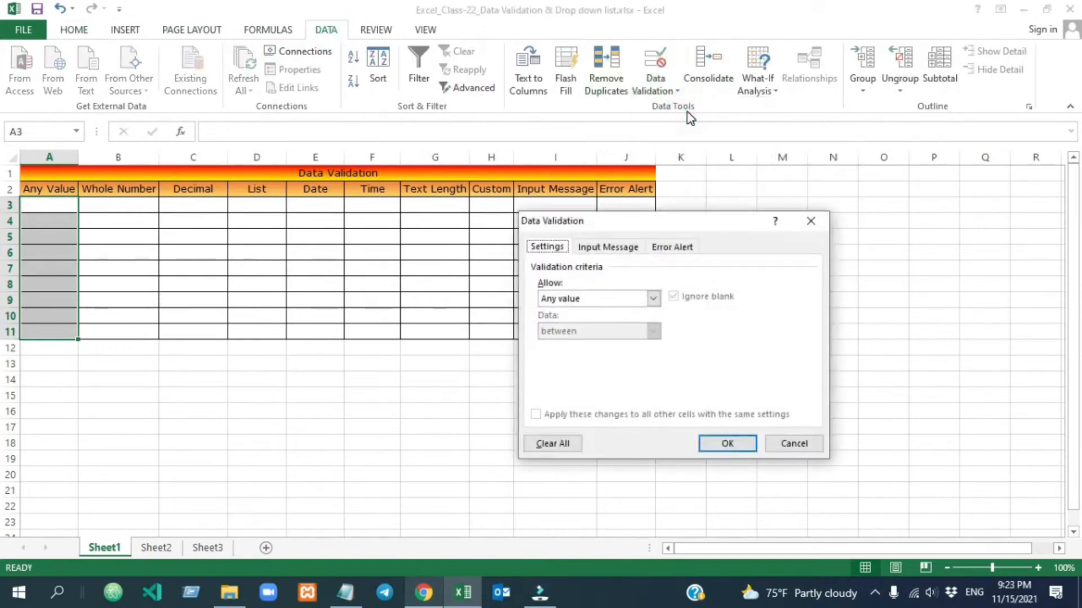
drag(659, 225, 807, 188)
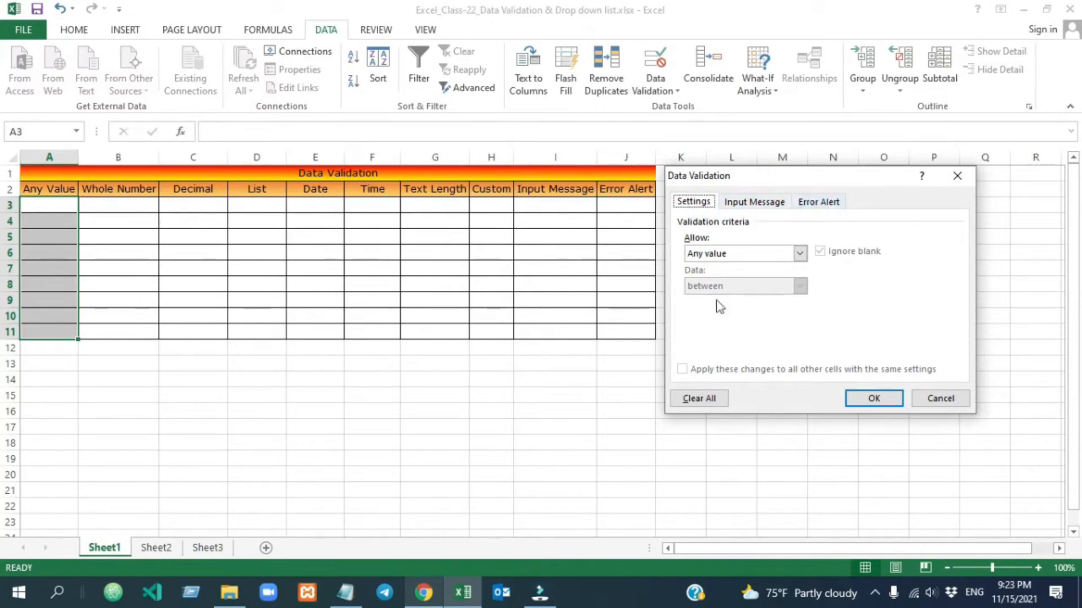
drag(803, 184, 831, 186)
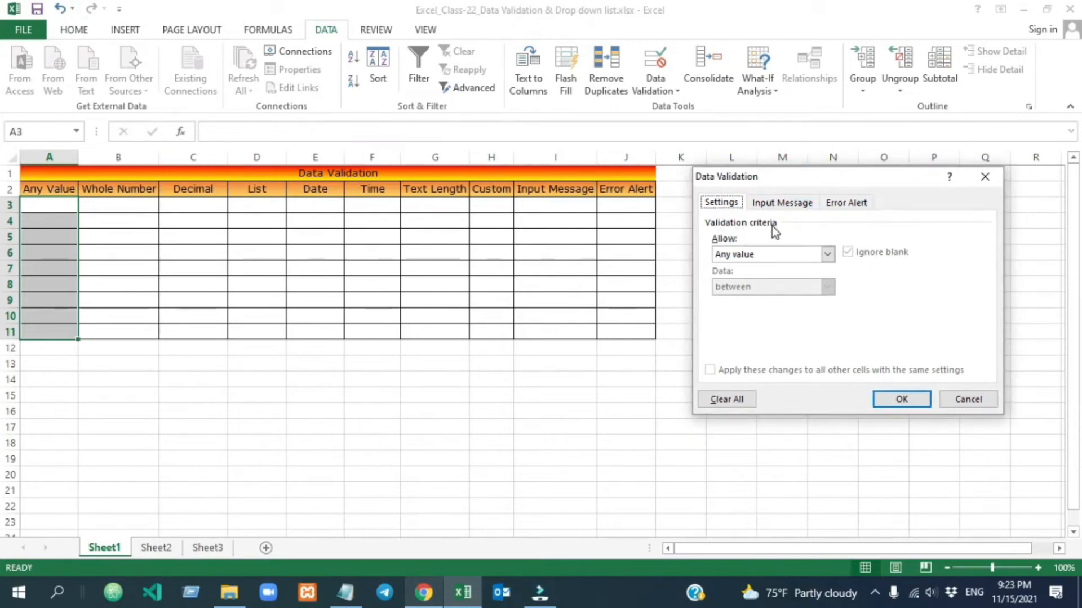
click(794, 254)
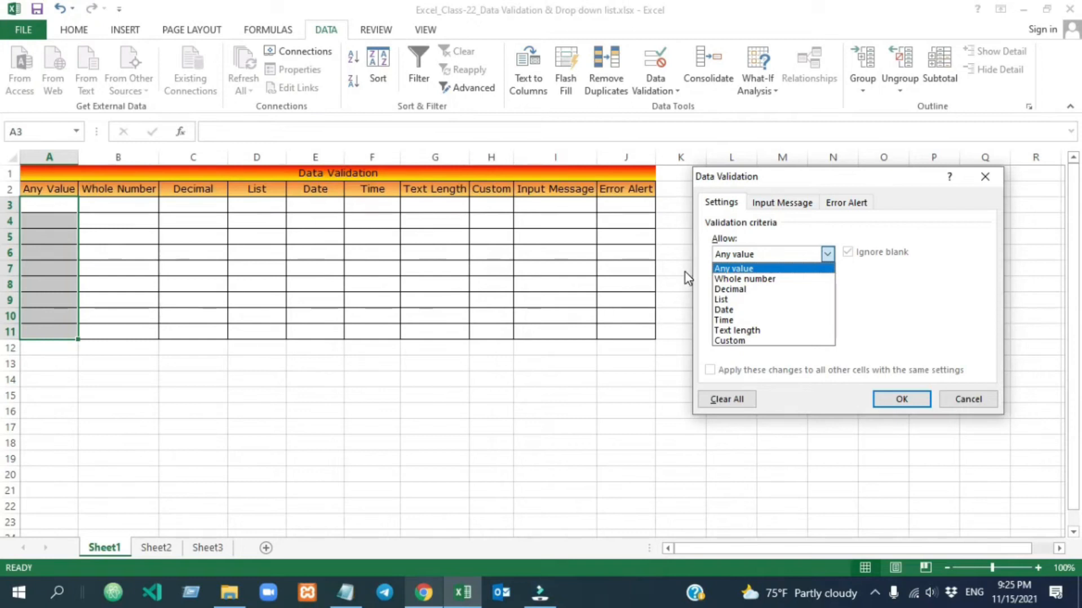
drag(113, 206, 113, 335)
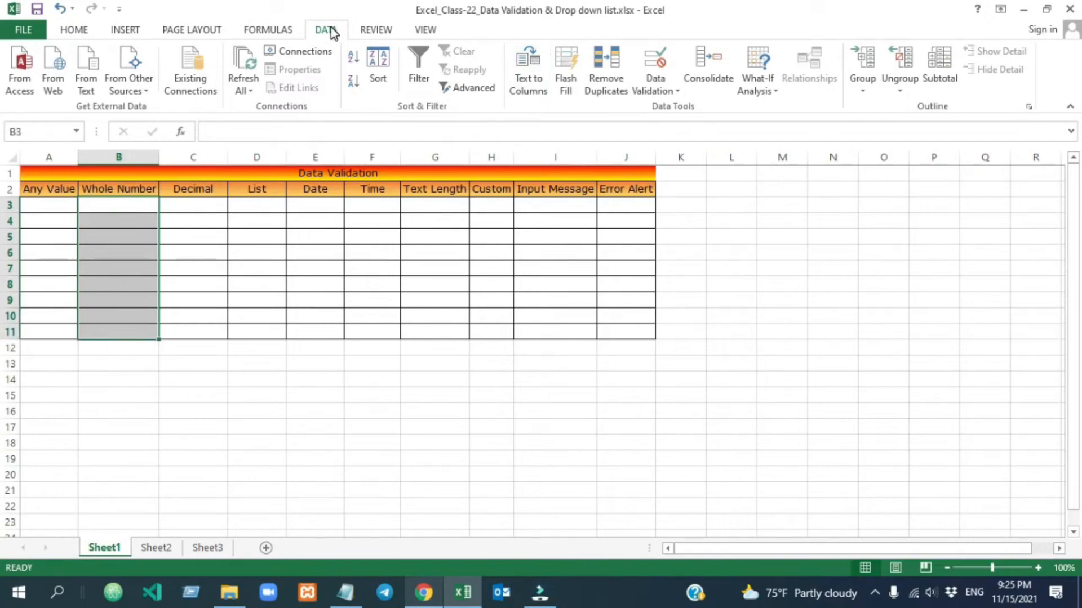
Restrict B3:B11 to whole numbers between a minimum of 5 and maximum of 15.
click(663, 85)
click(673, 110)
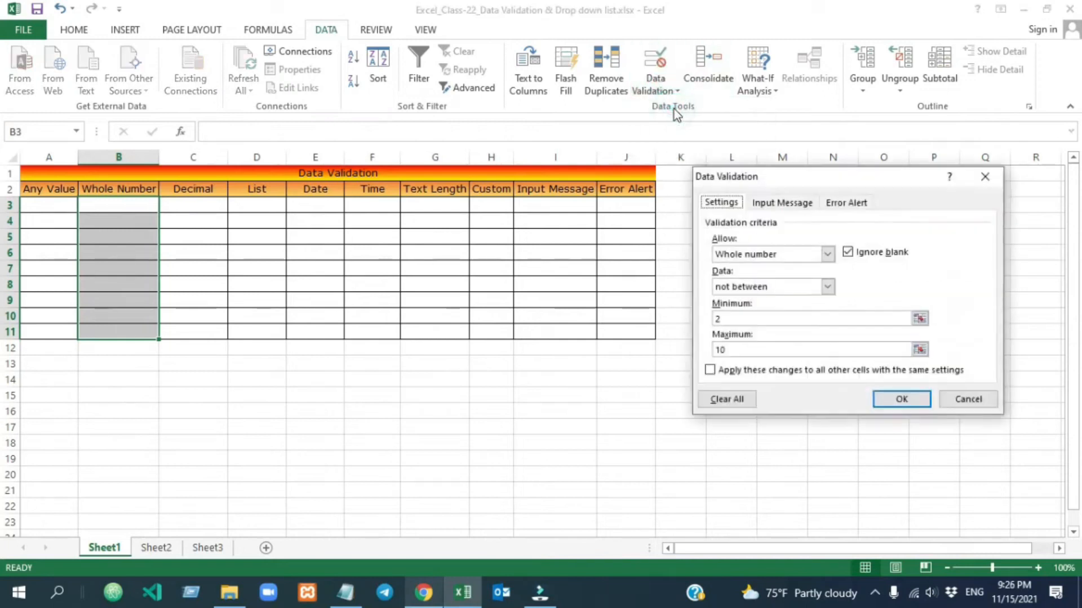
click(827, 254)
click(798, 278)
click(827, 287)
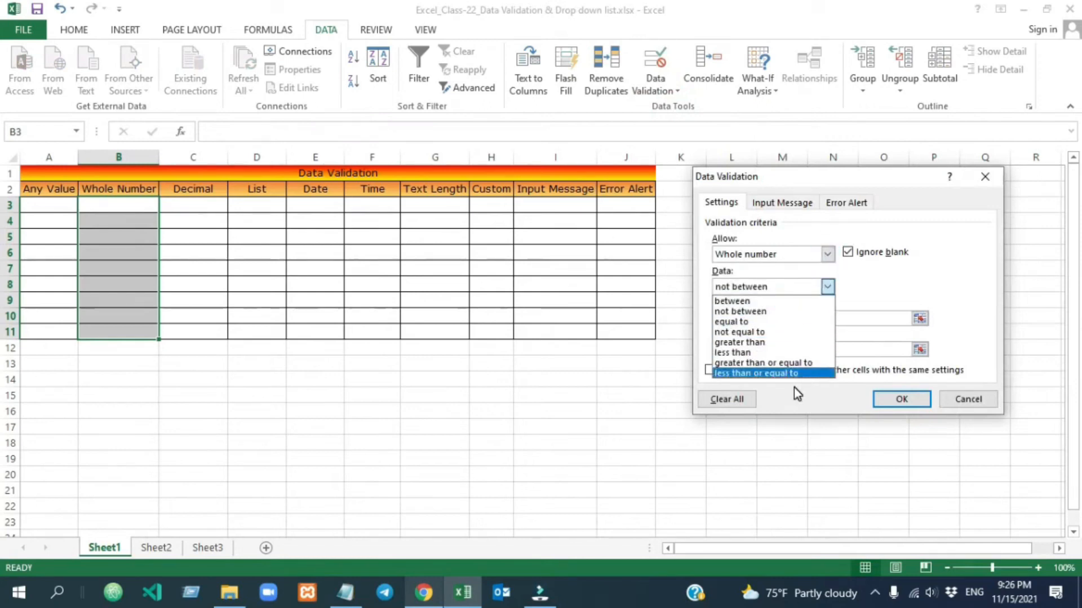
click(762, 302)
click(713, 318)
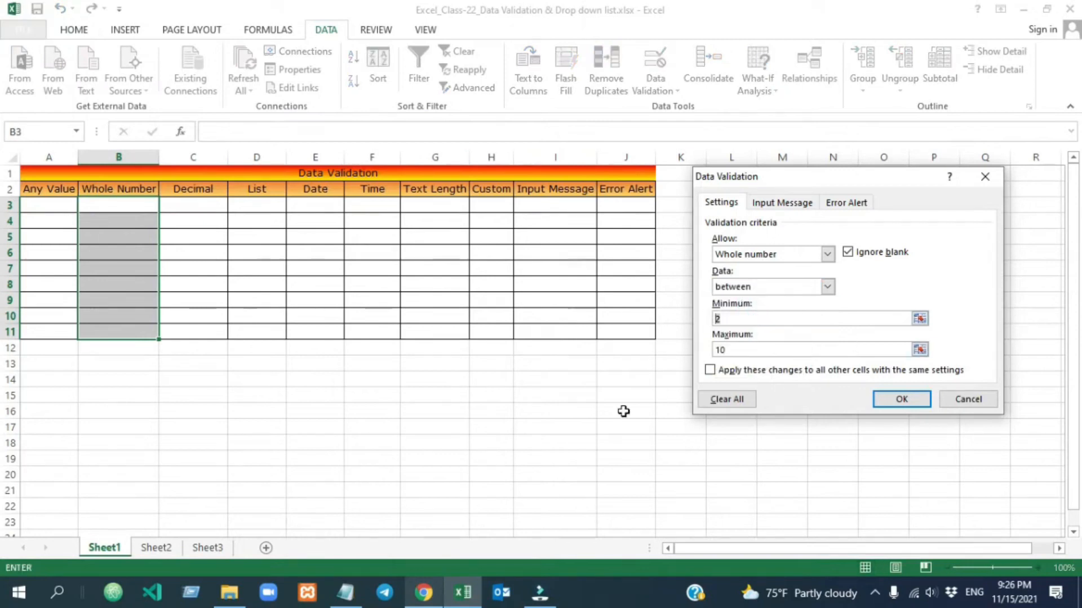
key(Delete)
text(5)
click(742, 349)
key(BackSpace)
text(5)
click(902, 400)
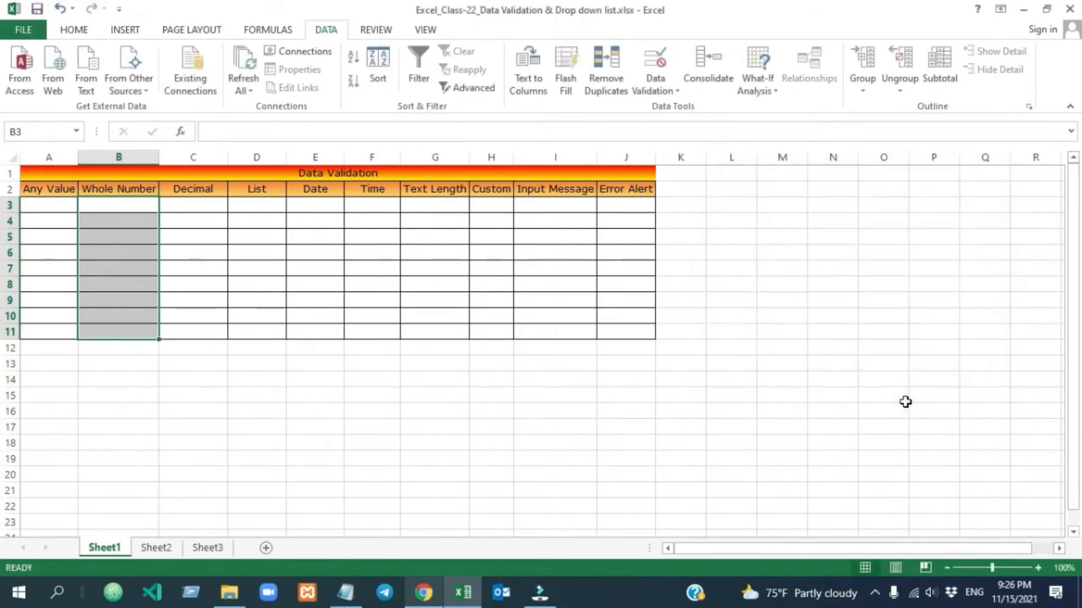
click(256, 396)
click(113, 203)
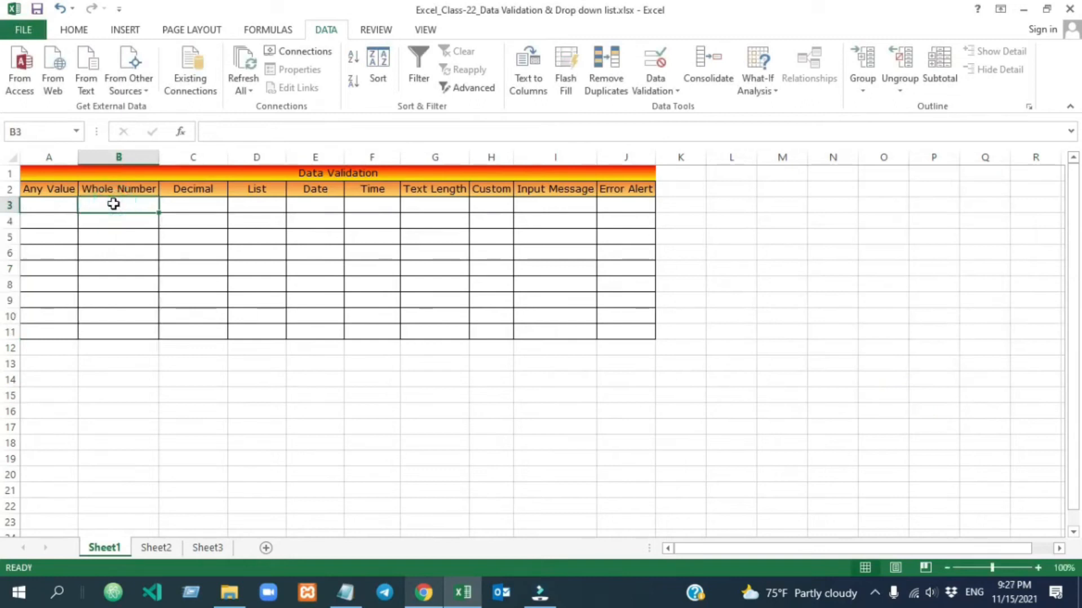
Test B3: 'Text' and 4 are rejected as invalid, then 6 is accepted.
text(Text)
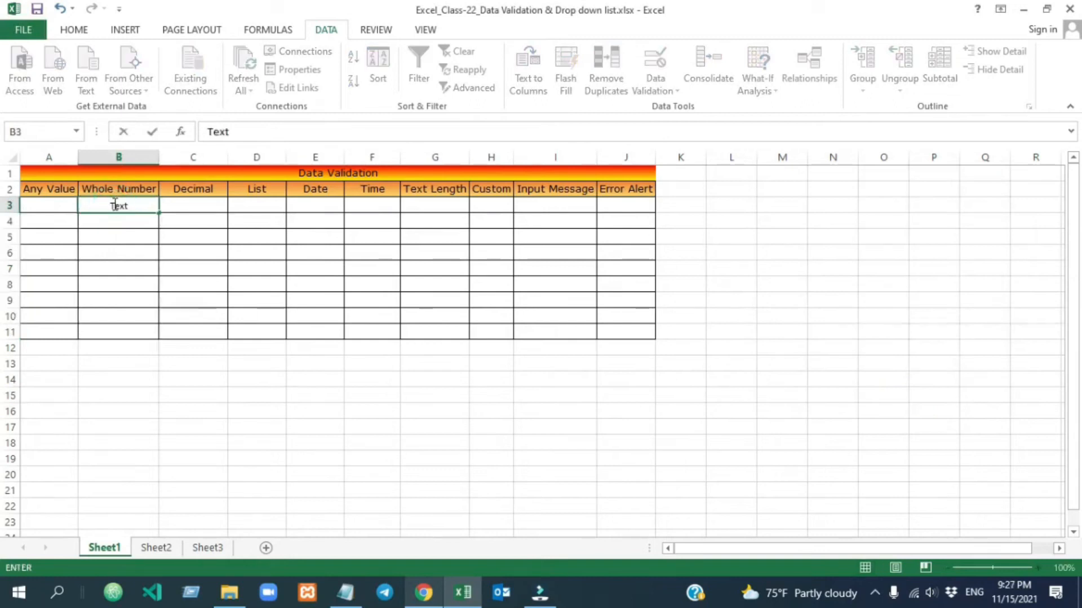
click(198, 206)
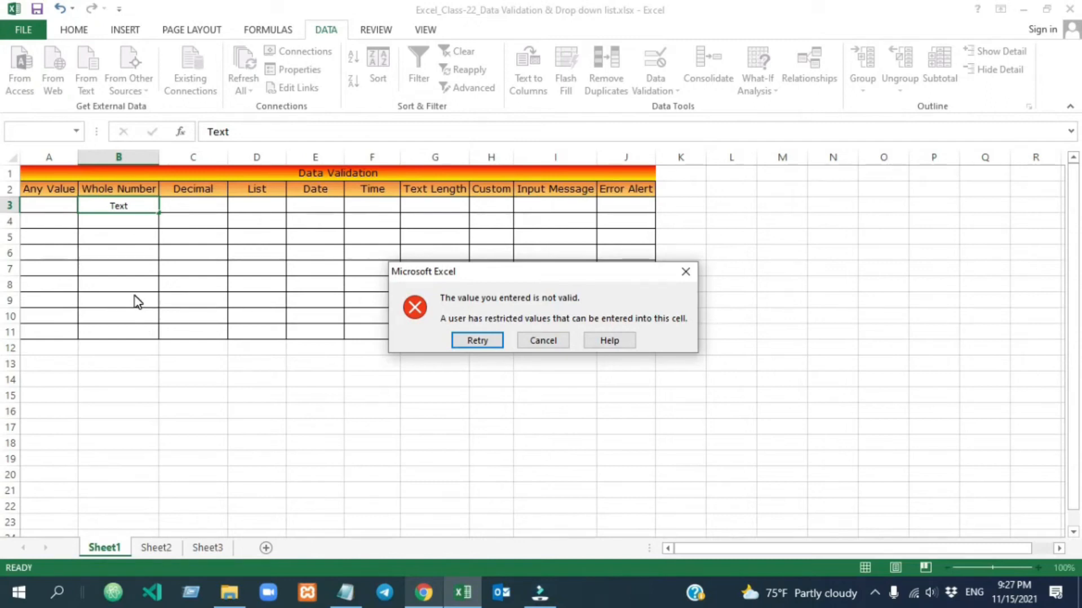
key(Escape)
click(112, 208)
text(4)
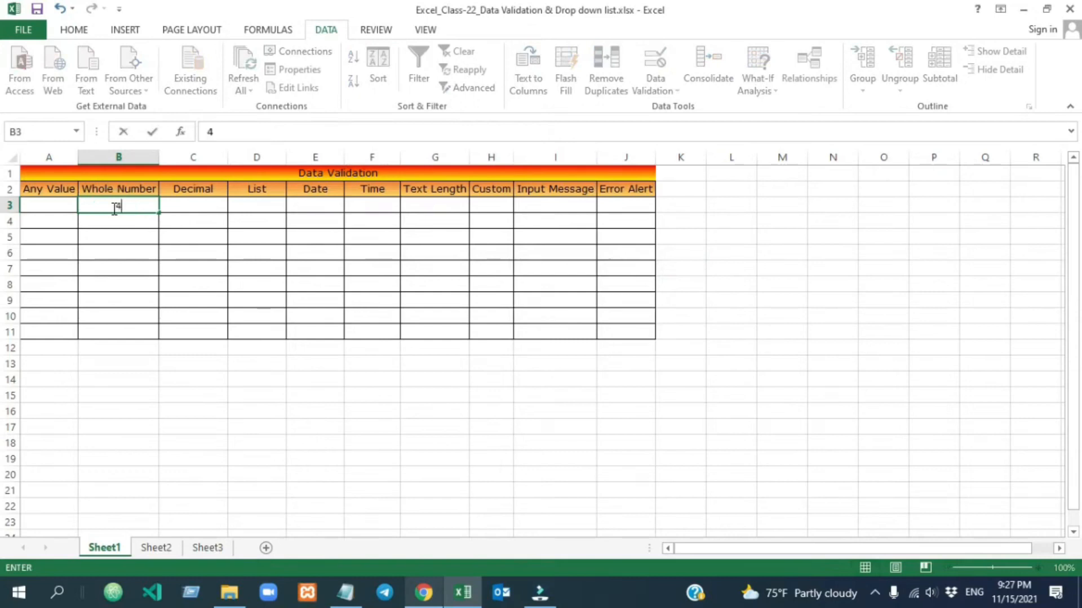
key(Return)
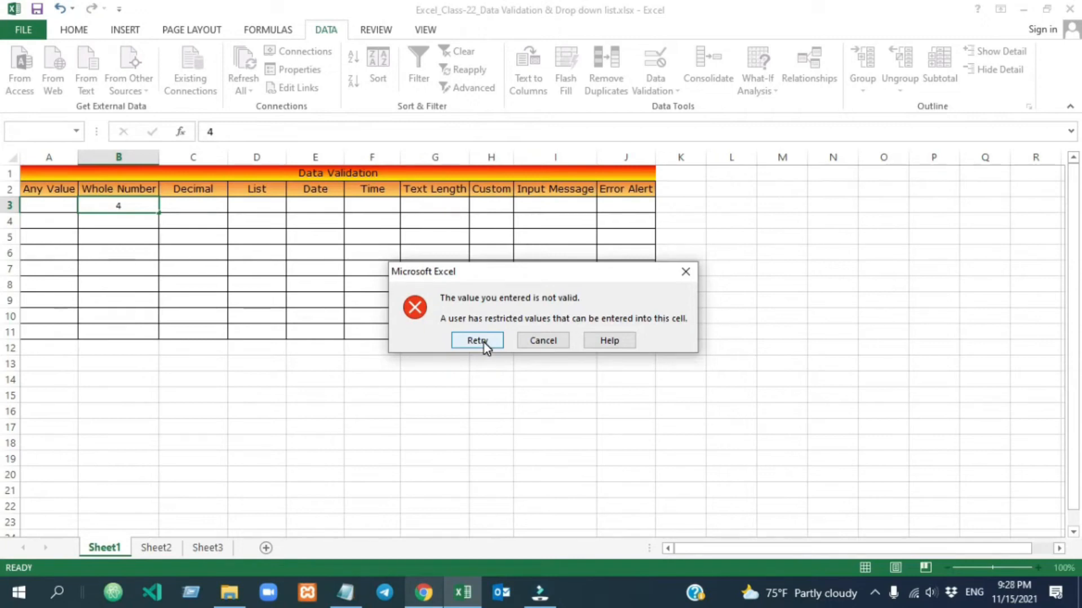
click(686, 272)
click(116, 205)
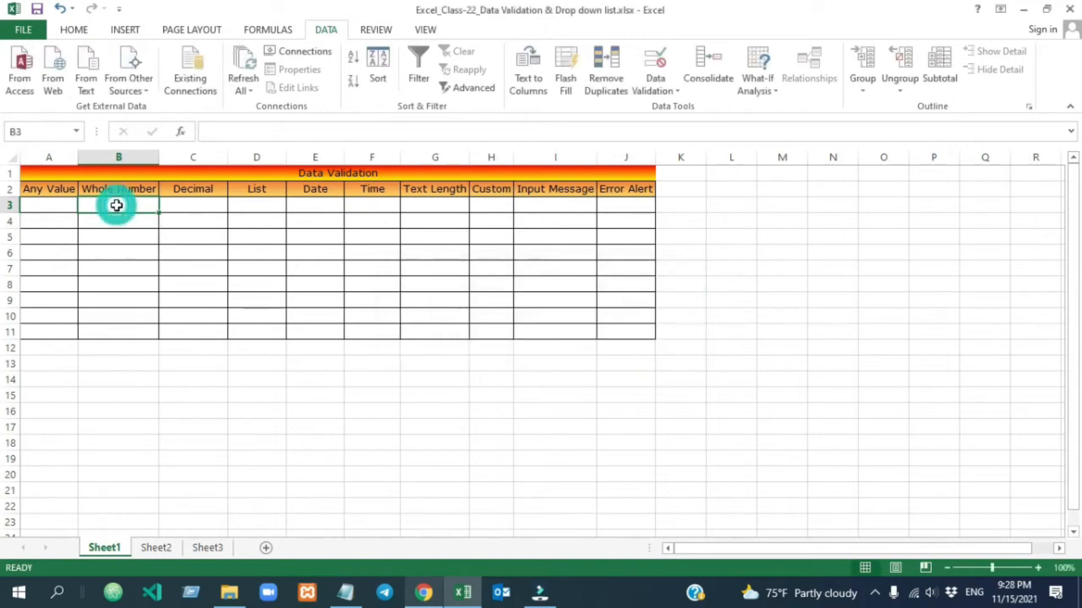
text(6)
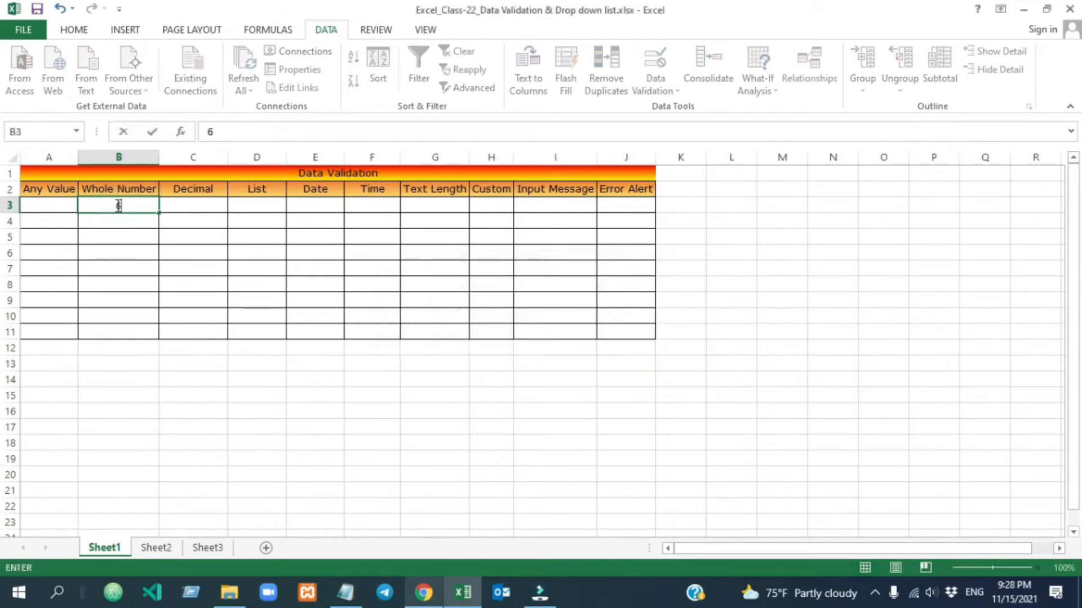
click(189, 244)
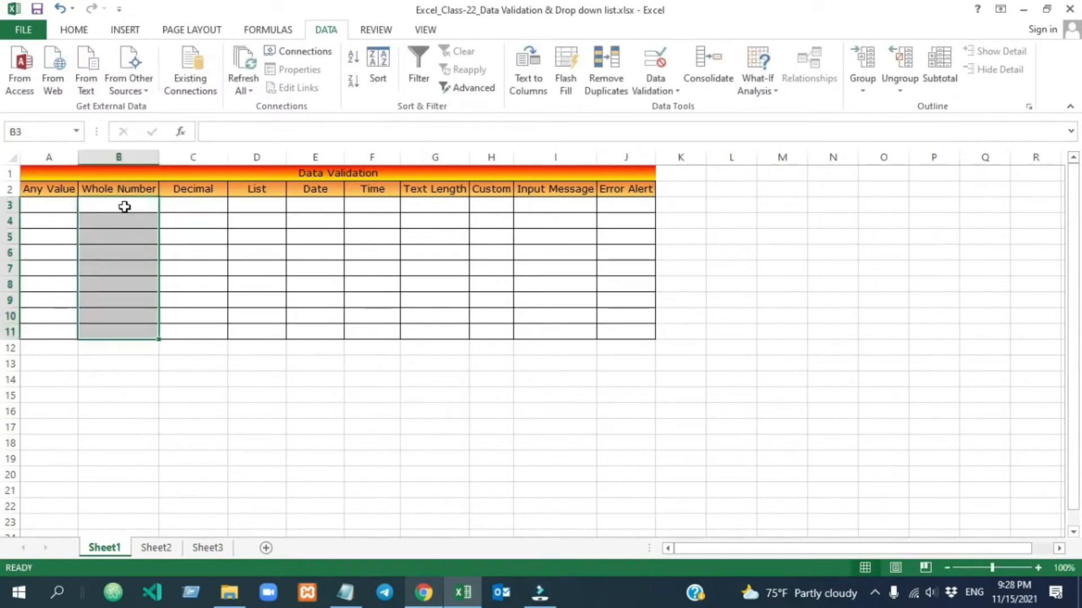
Clear the whole-number validation rule from all cells in B3:B11.
click(123, 205)
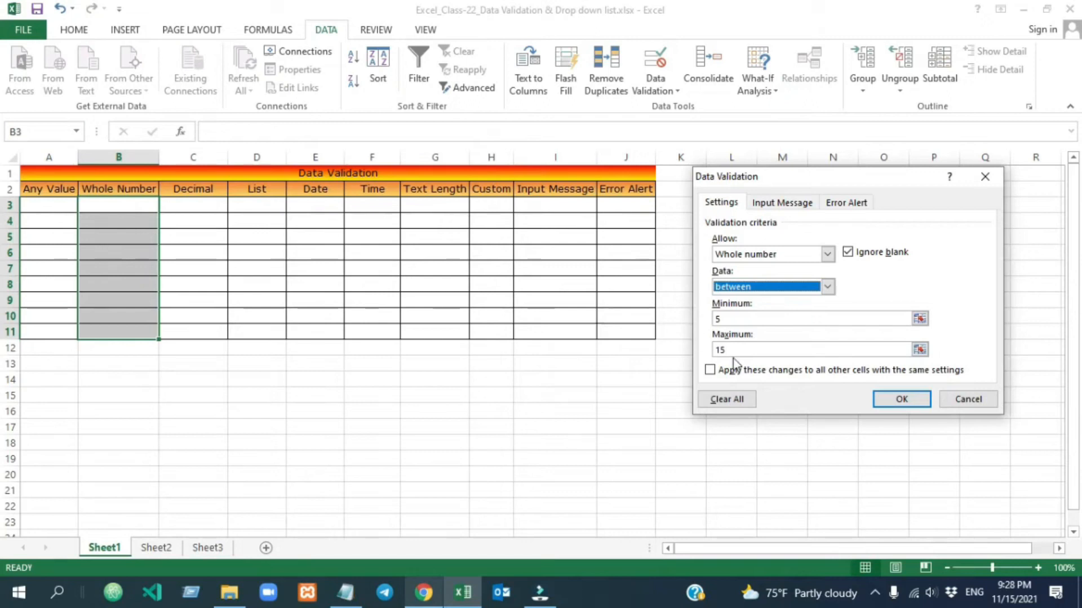
click(710, 370)
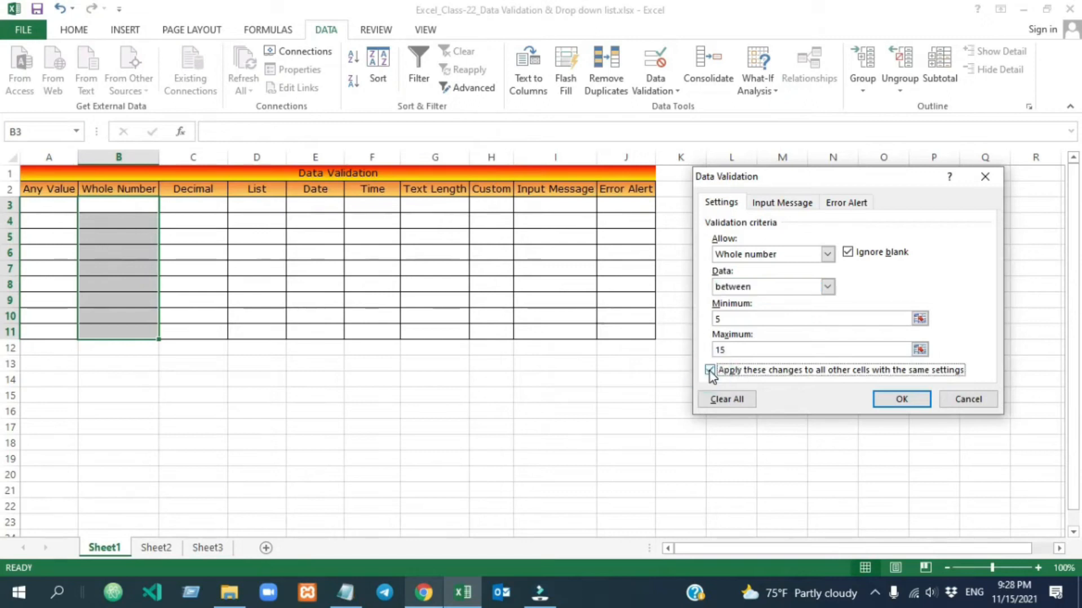
click(730, 400)
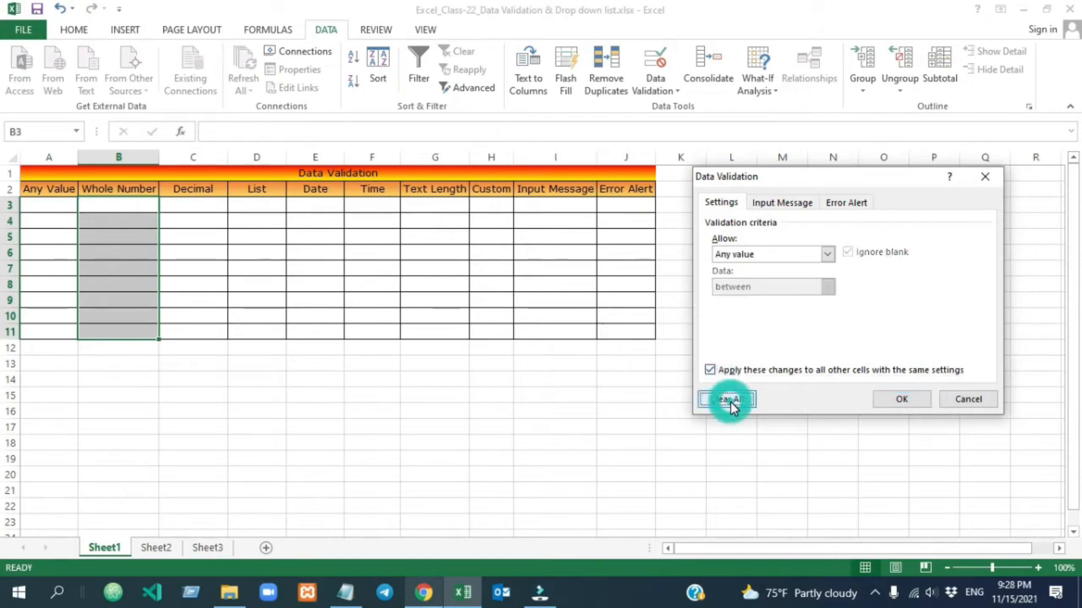
click(914, 399)
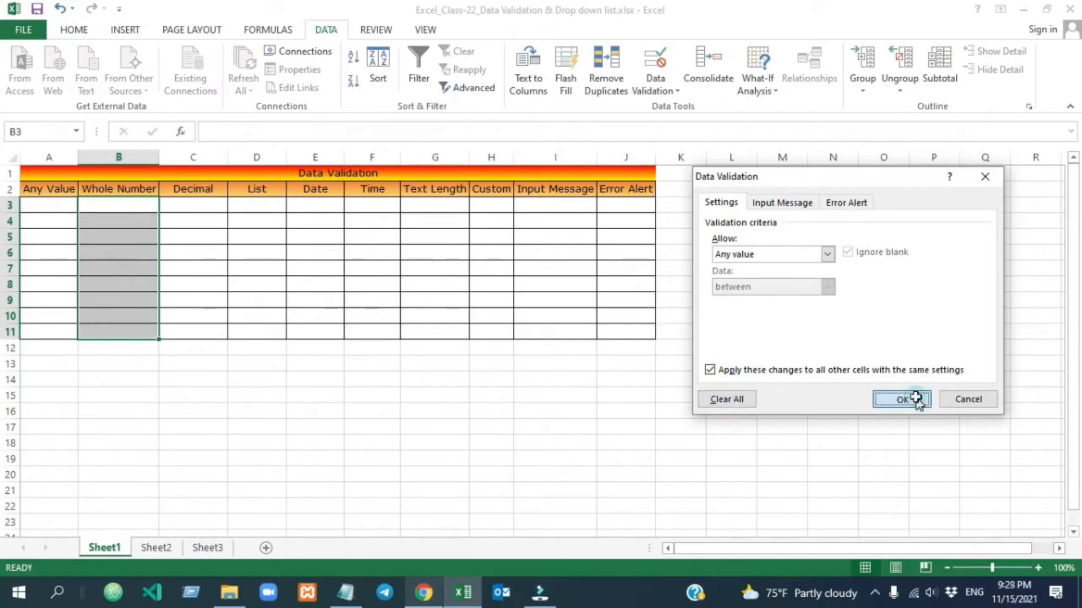
Enter 'yuio' in B4 to confirm text is now accepted.
click(122, 259)
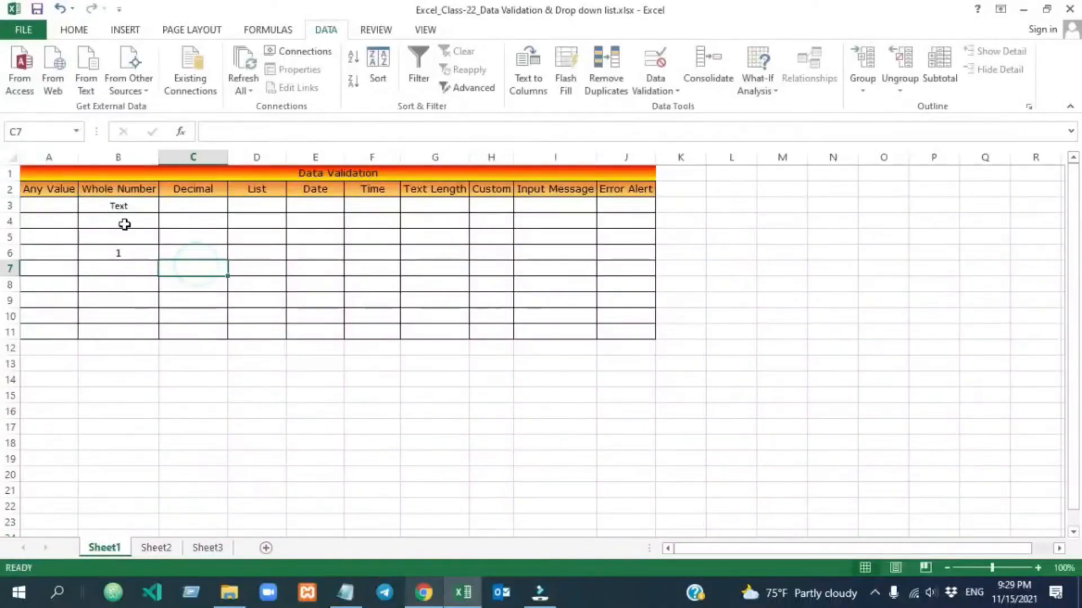
click(123, 222)
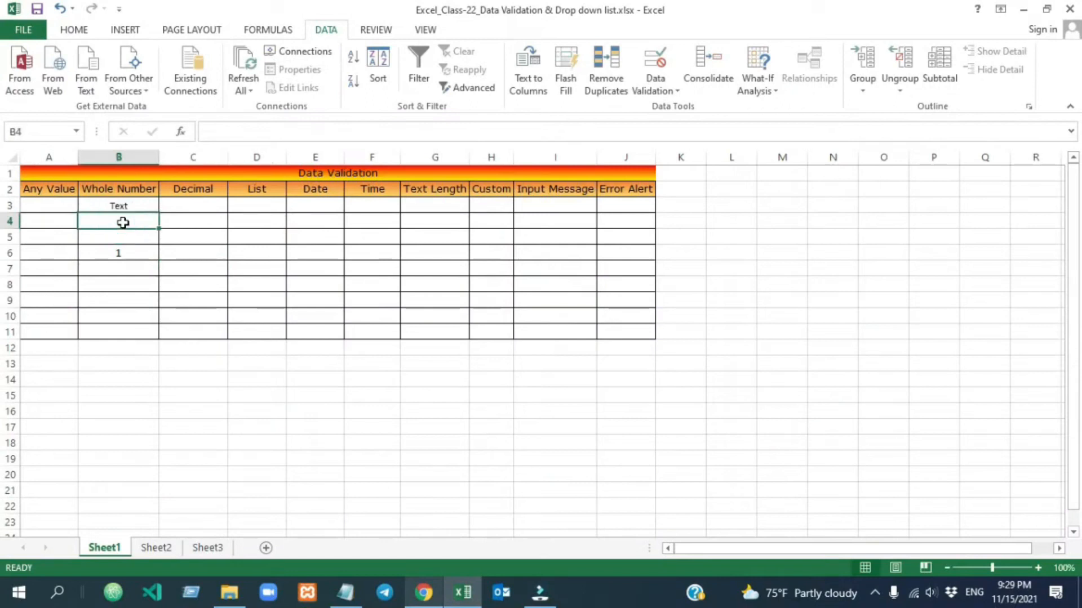
text(yuio)
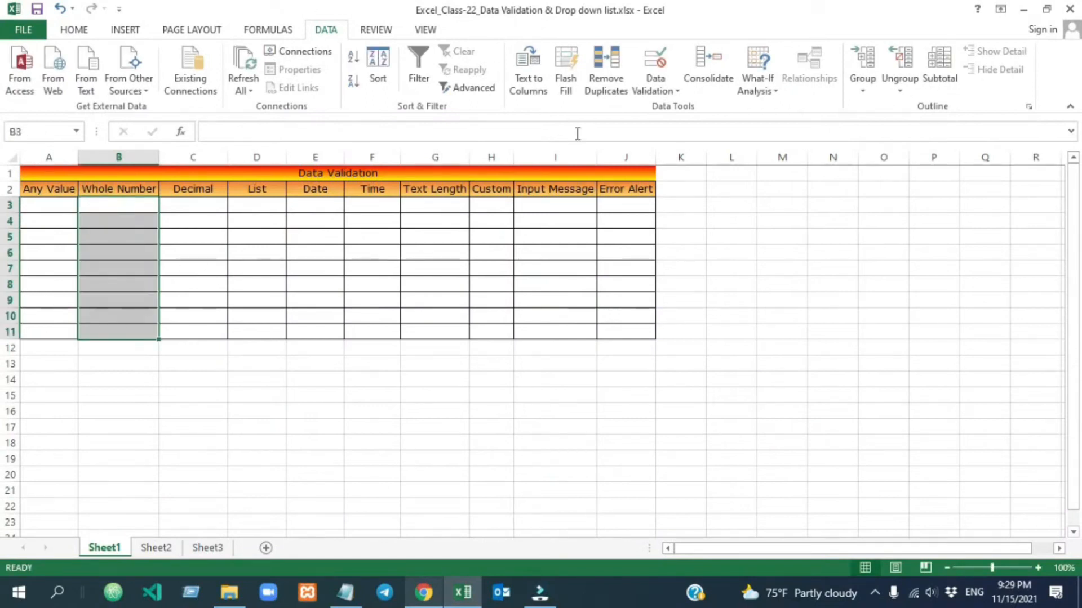
Restrict column B to whole numbers not between 5 and 15.
click(656, 87)
click(696, 108)
click(826, 254)
click(785, 278)
click(785, 286)
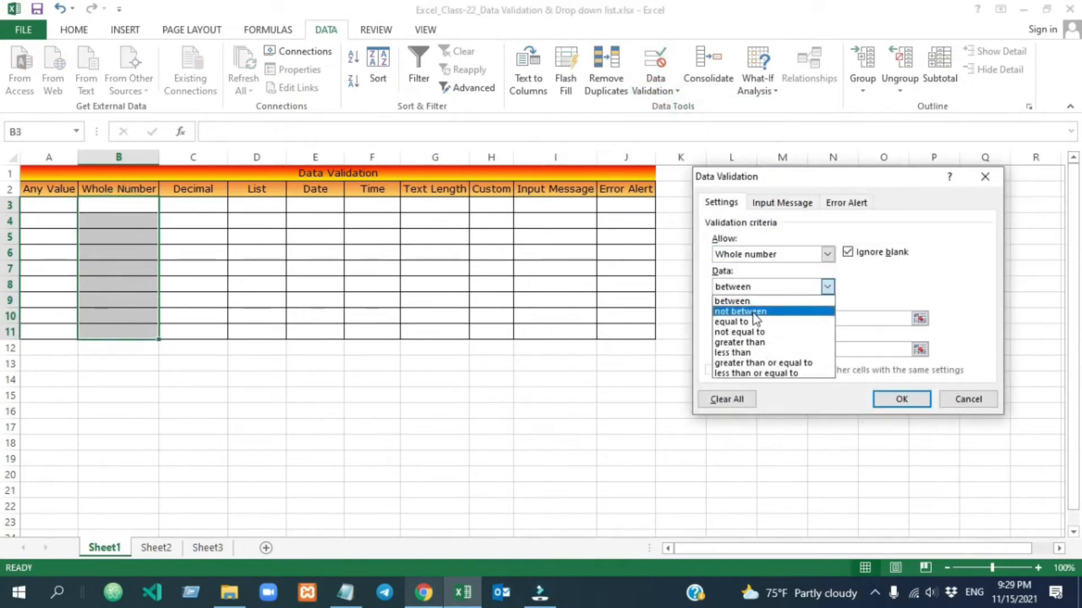
click(752, 312)
click(737, 317)
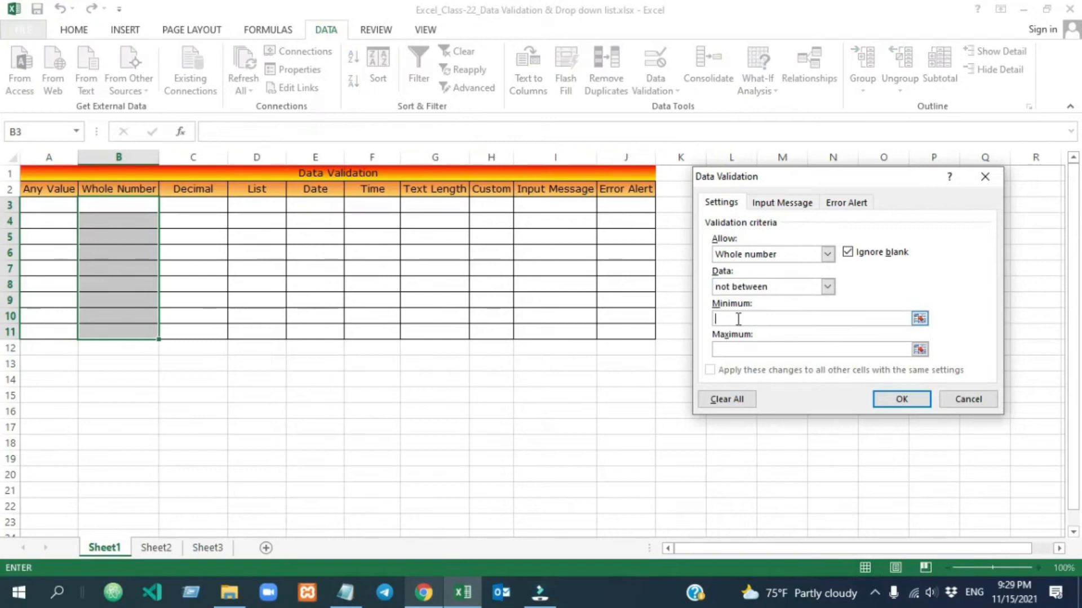
text(5)
click(734, 350)
text(1)
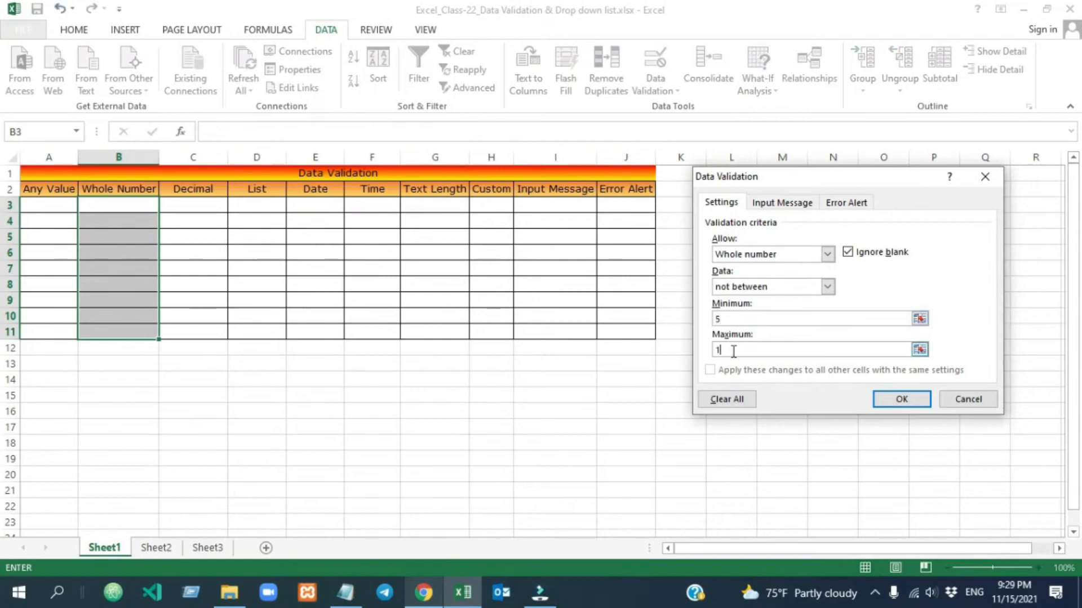
text(0)
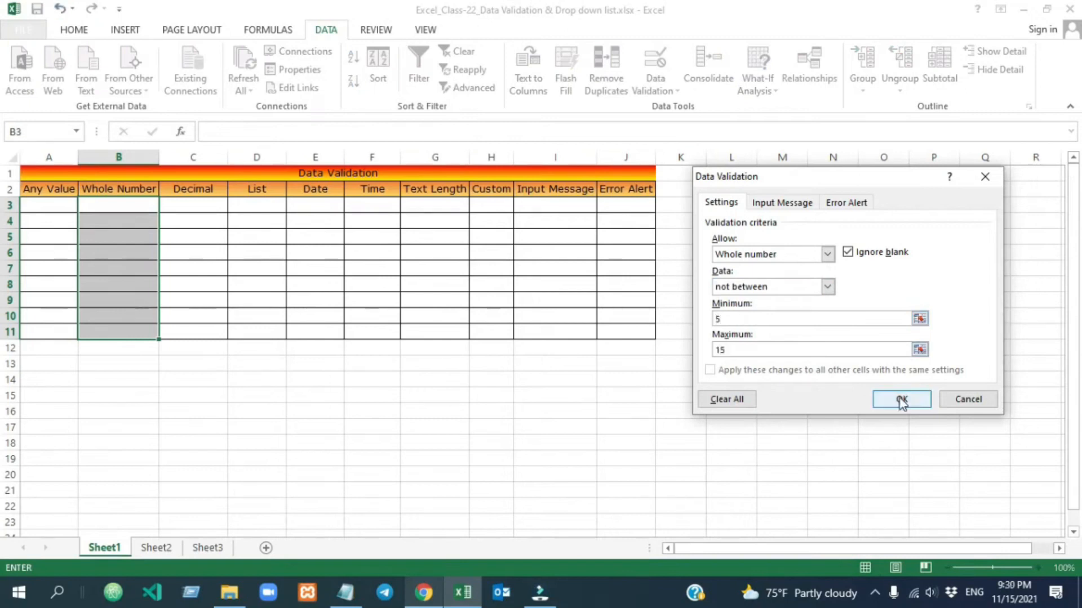
click(899, 399)
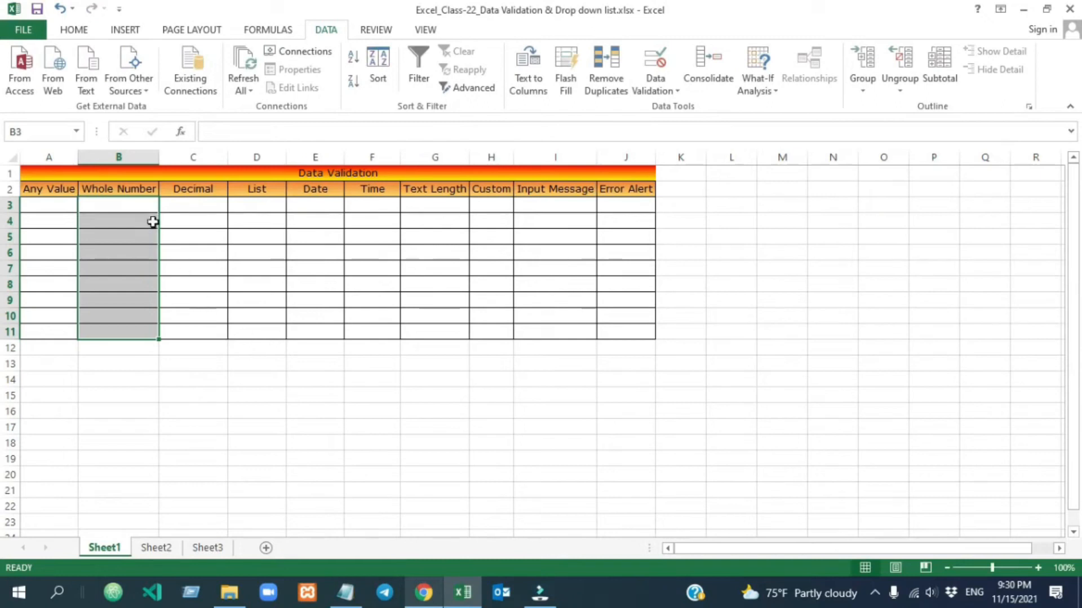
Test the rule: 5 and 15 are rejected in B3, 18 accepted, and 4 entered in B4.
click(129, 207)
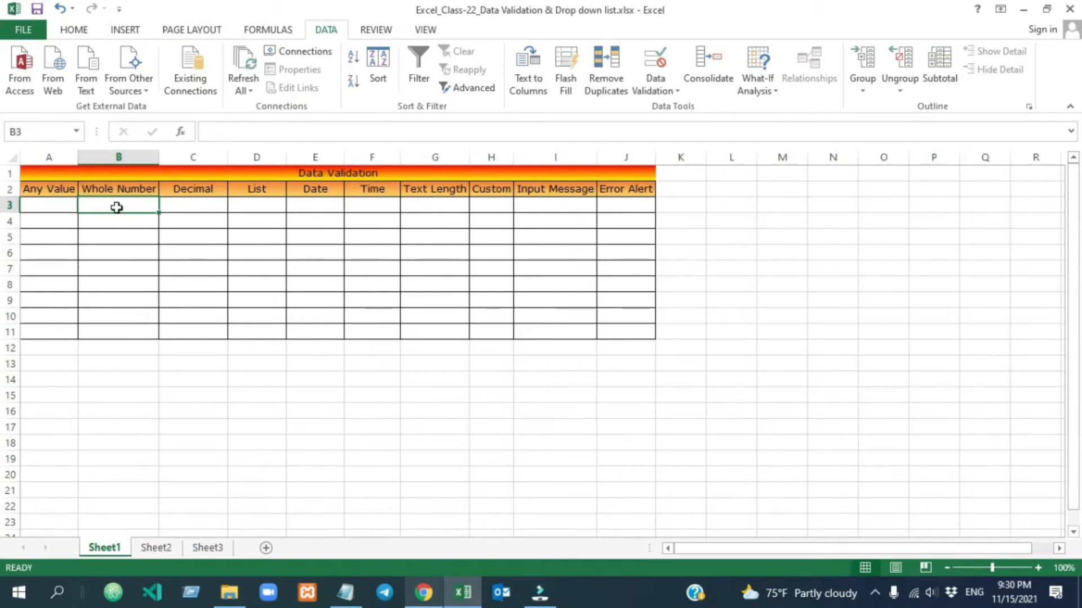
text(5)
click(205, 241)
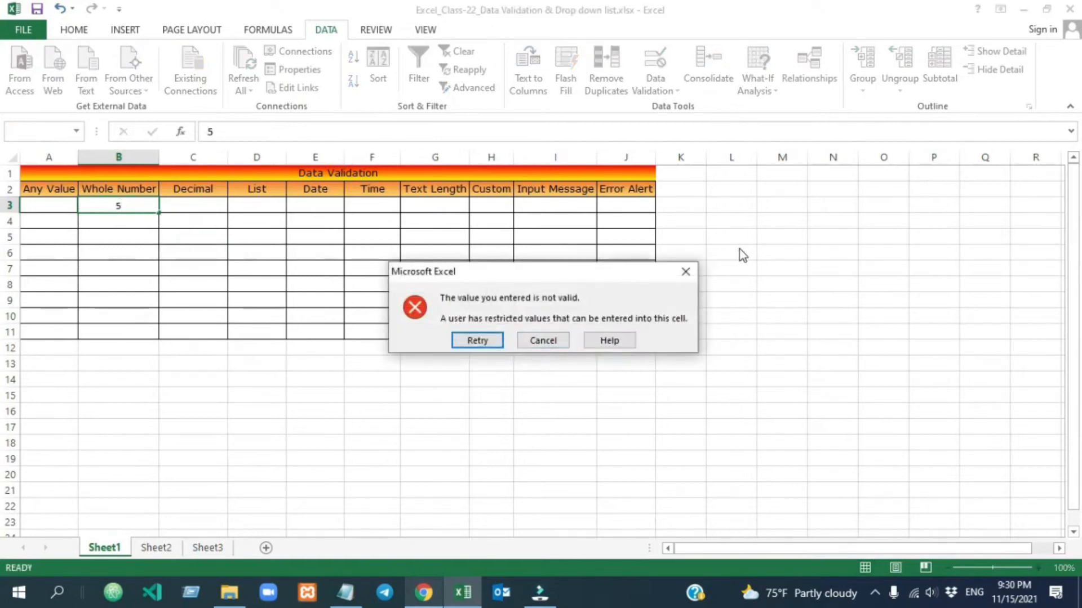
key(Escape)
text(15)
key(Return)
click(543, 341)
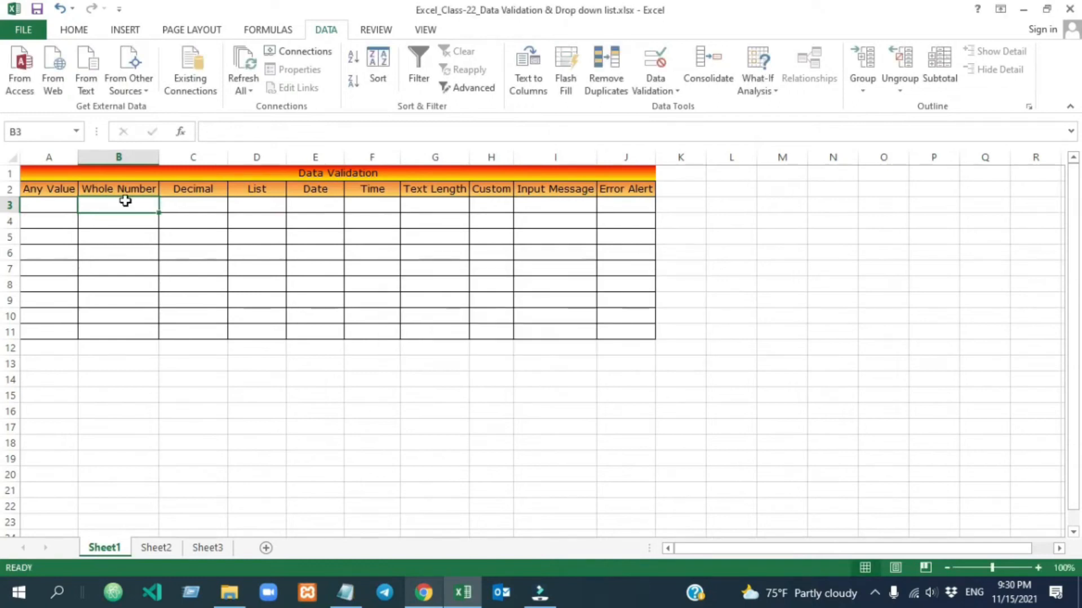
text(18)
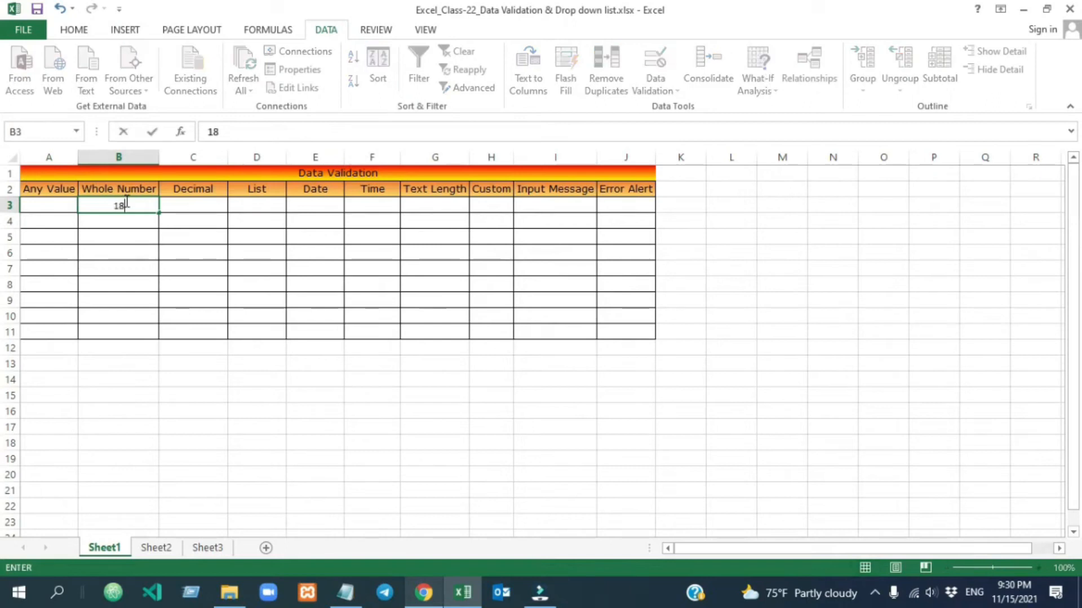
click(195, 316)
click(121, 219)
text(4)
click(201, 300)
Clear the test values from B3:B11.
drag(118, 205, 116, 332)
key(Delete)
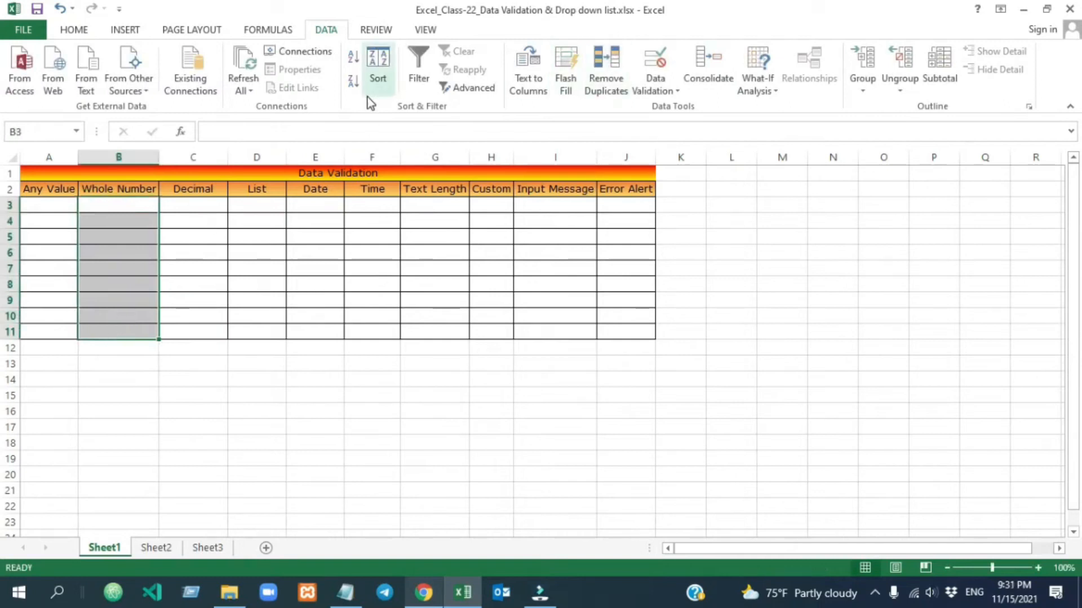
click(657, 83)
Change column B's rule to whole numbers equal to 15.
click(682, 107)
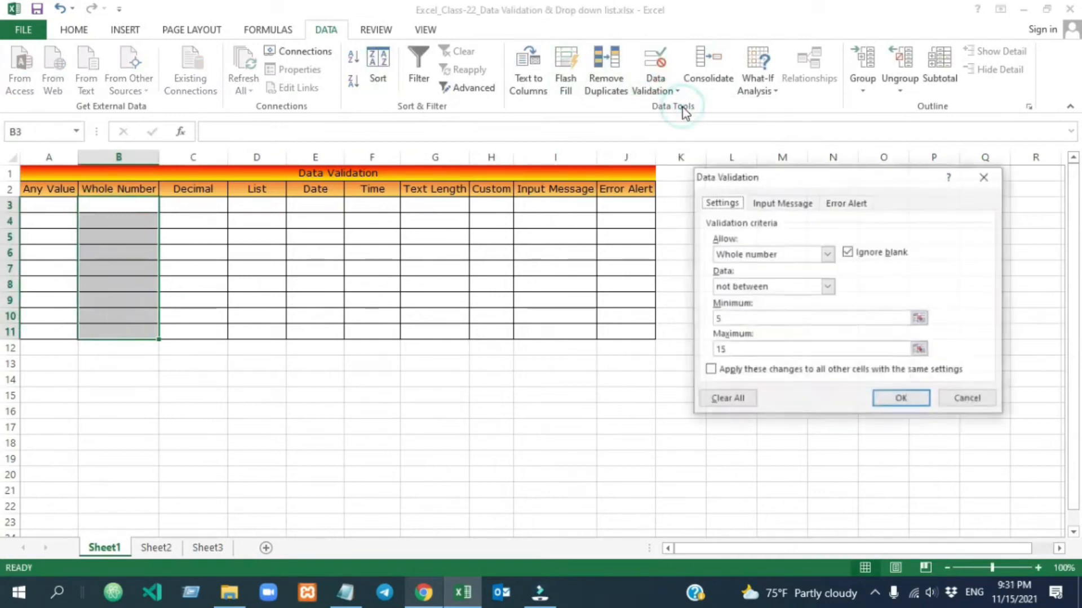
click(827, 287)
click(780, 320)
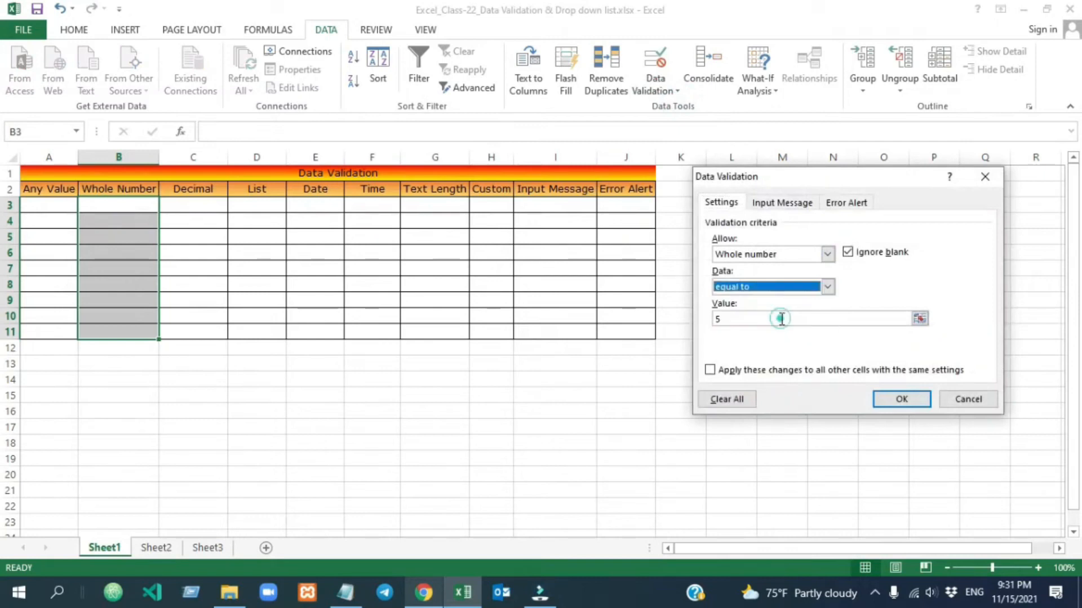
key(Tab)
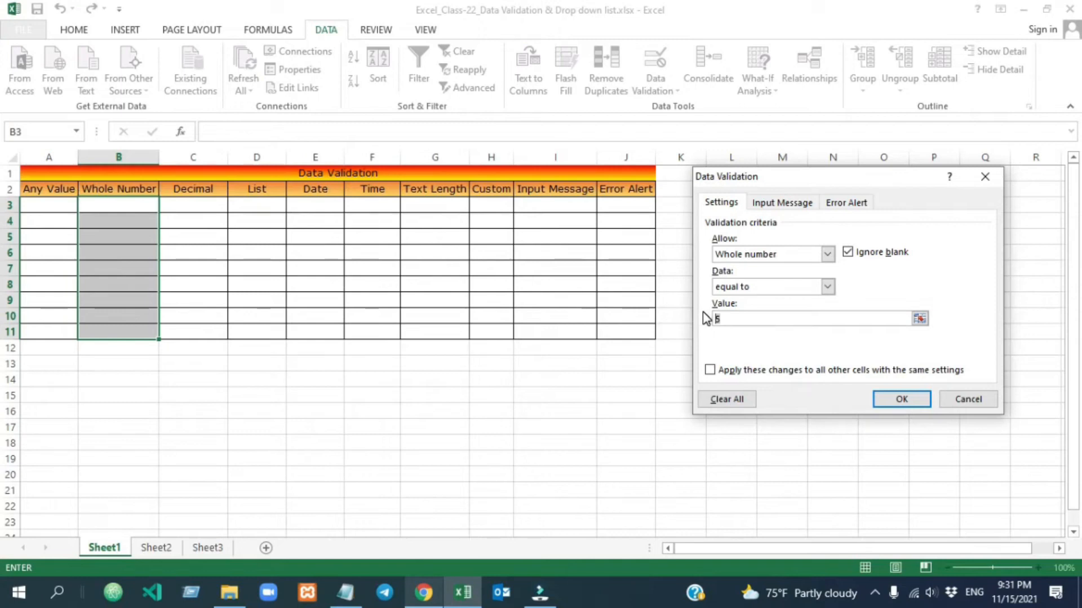
text(10)
key(Return)
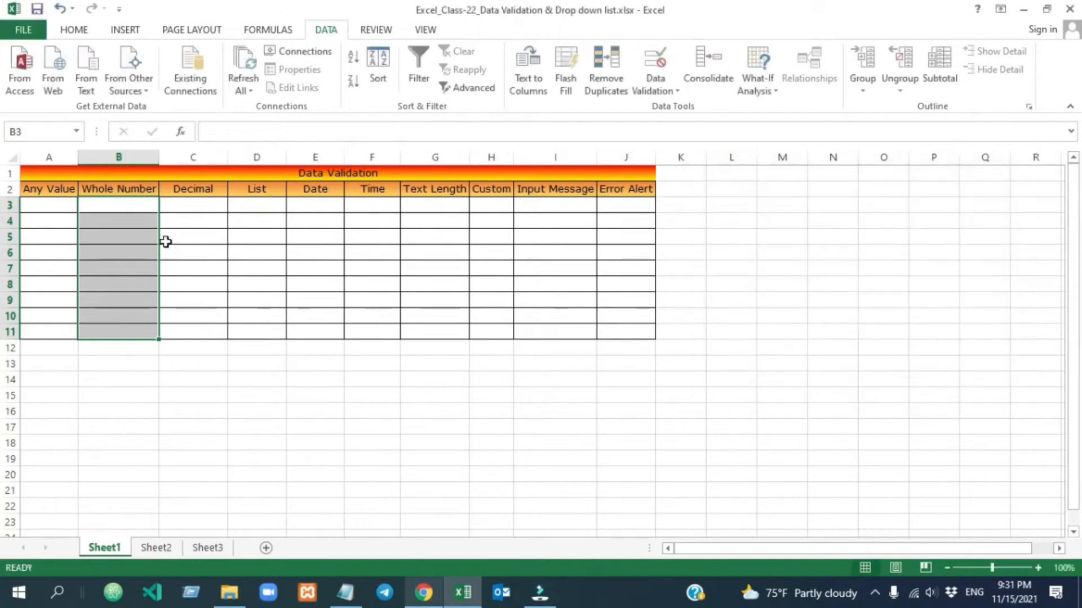
Test B3: 14 and 16 are rejected, then 15 is accepted.
click(136, 211)
text(14)
click(177, 250)
click(542, 338)
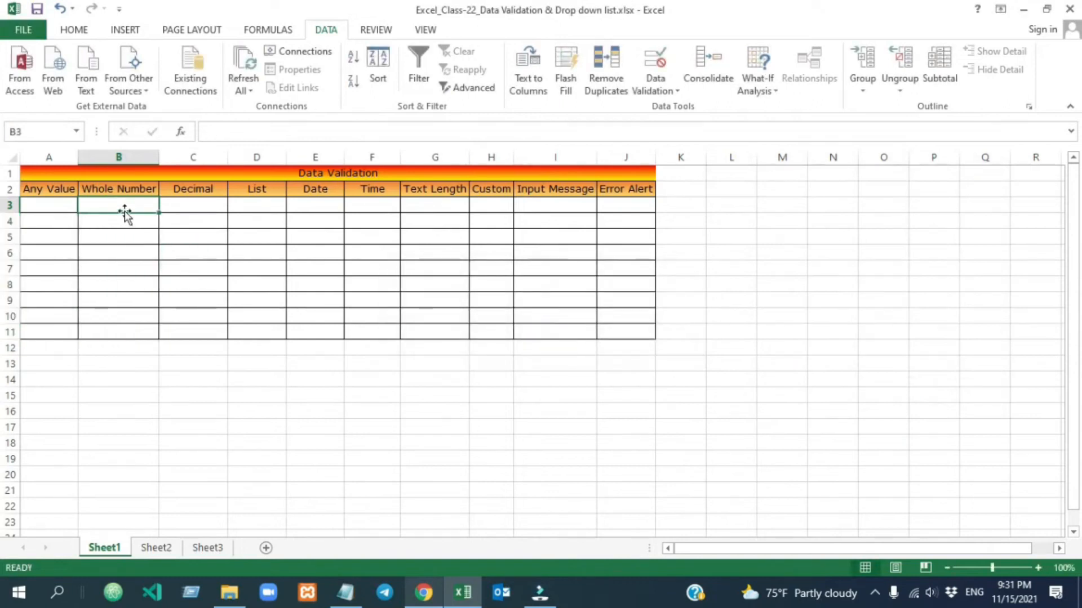
text(16)
click(192, 259)
key(Return)
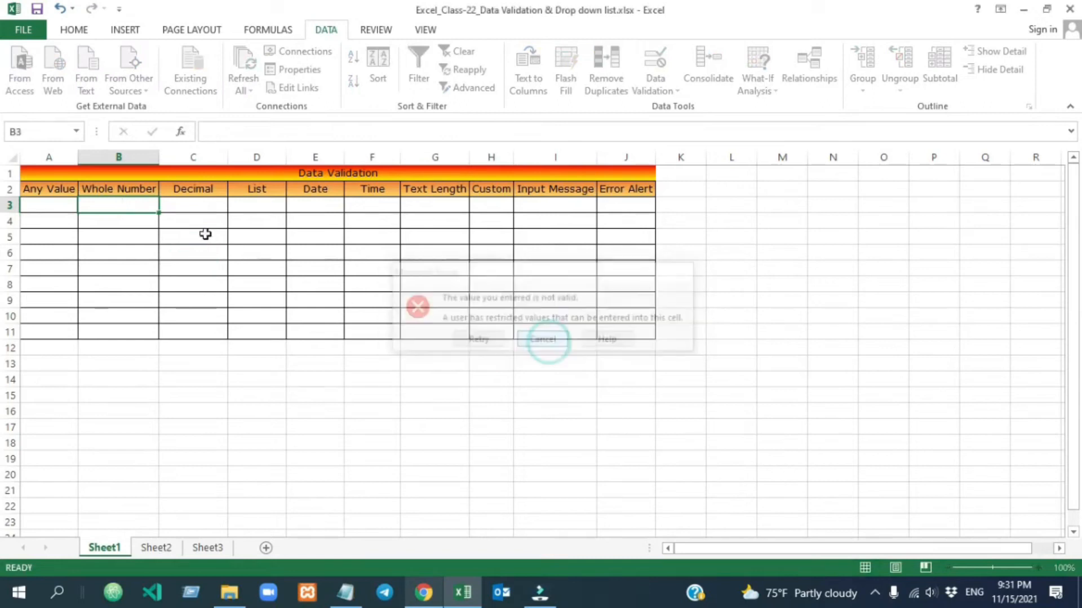
text(15)
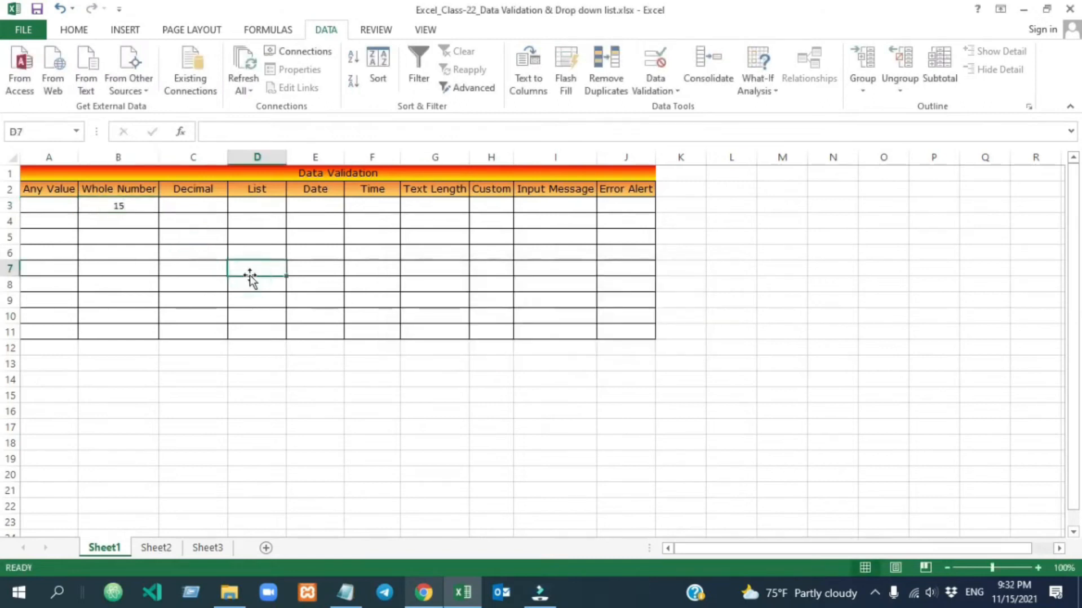
click(125, 205)
Clear B3 and change column B's rule to whole numbers not equal to 15.
drag(126, 224, 127, 329)
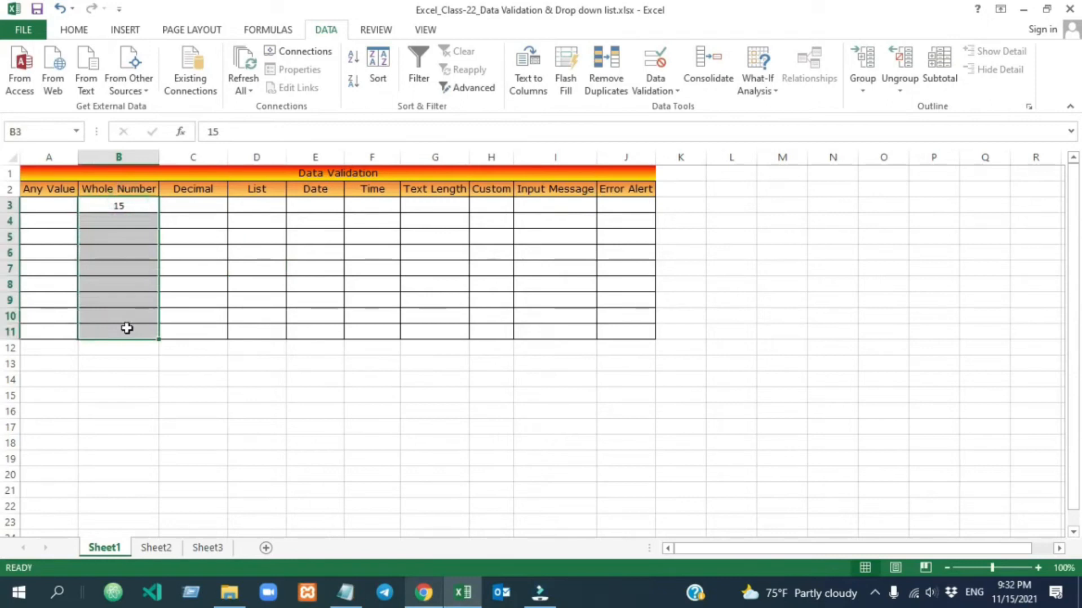
key(Delete)
click(657, 79)
click(684, 110)
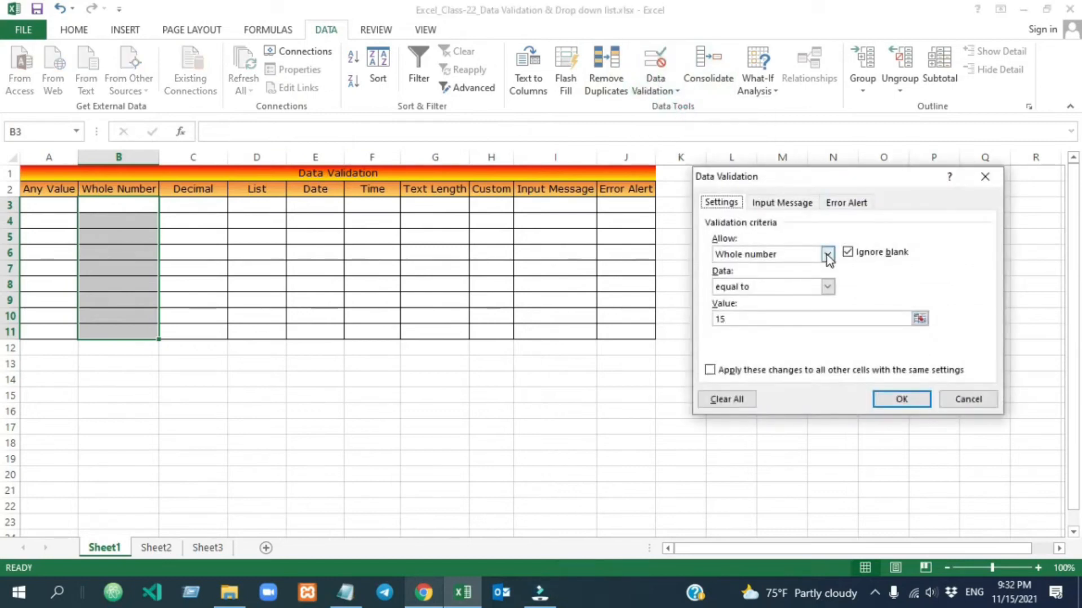
click(828, 287)
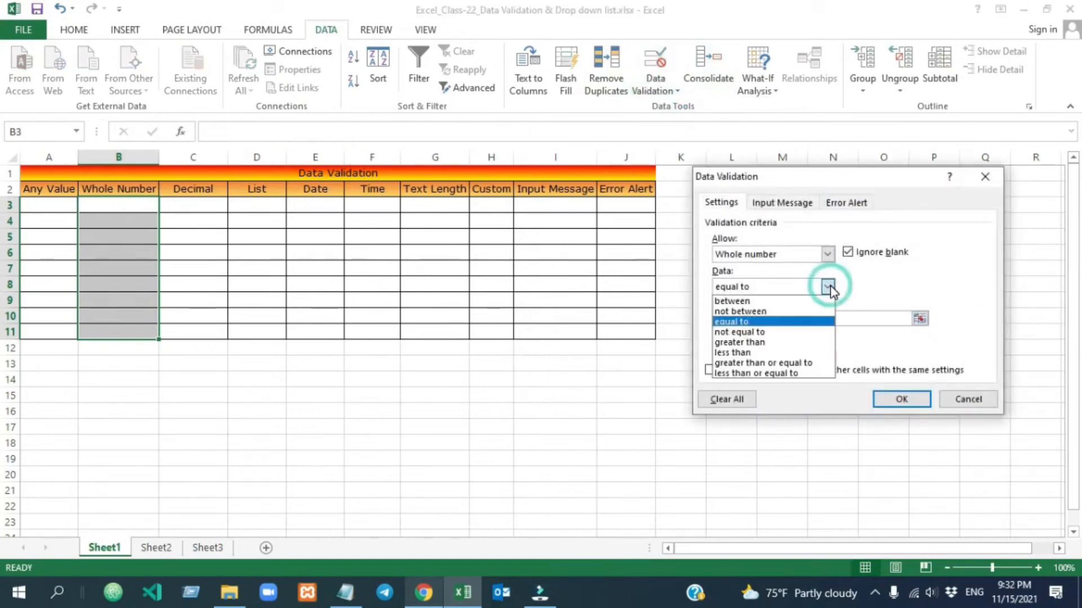
click(782, 333)
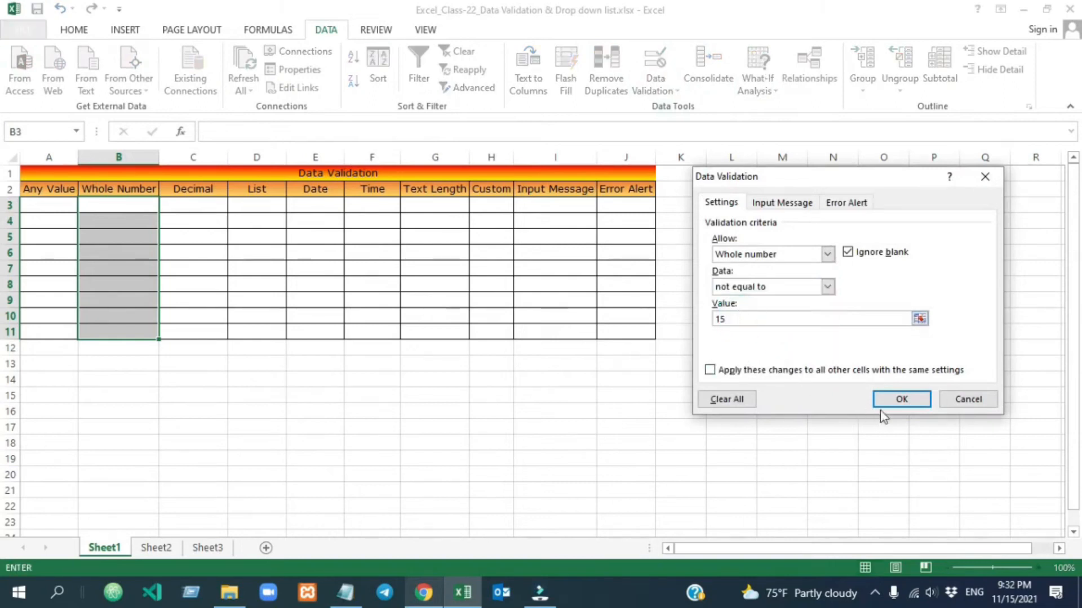
click(895, 402)
Fill B3:B11 with 16–24, confirm 15 is rejected in B5, then clear the range.
click(111, 204)
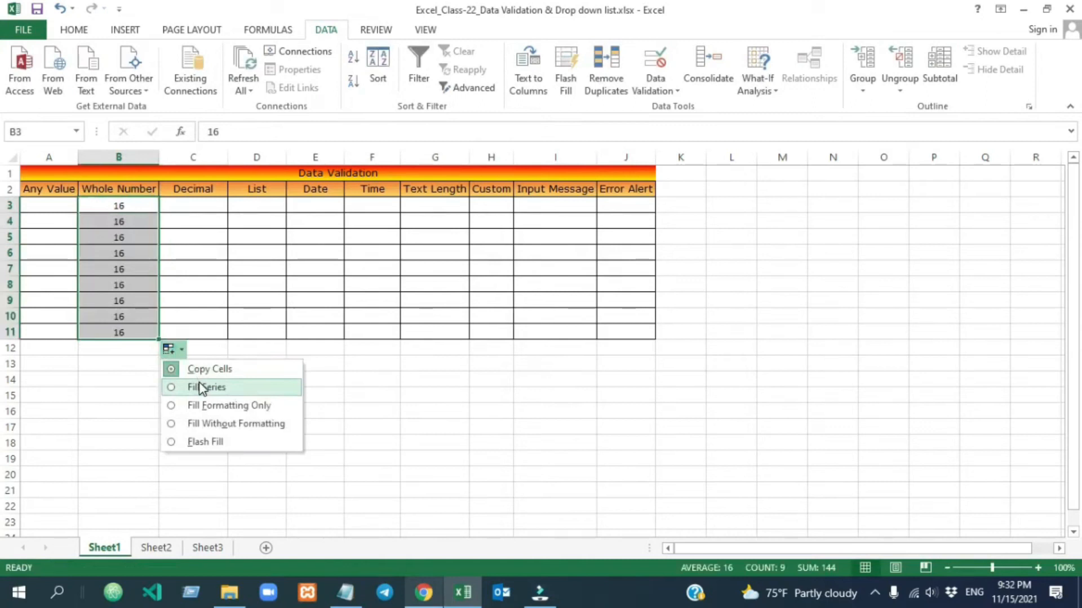
click(204, 387)
click(337, 379)
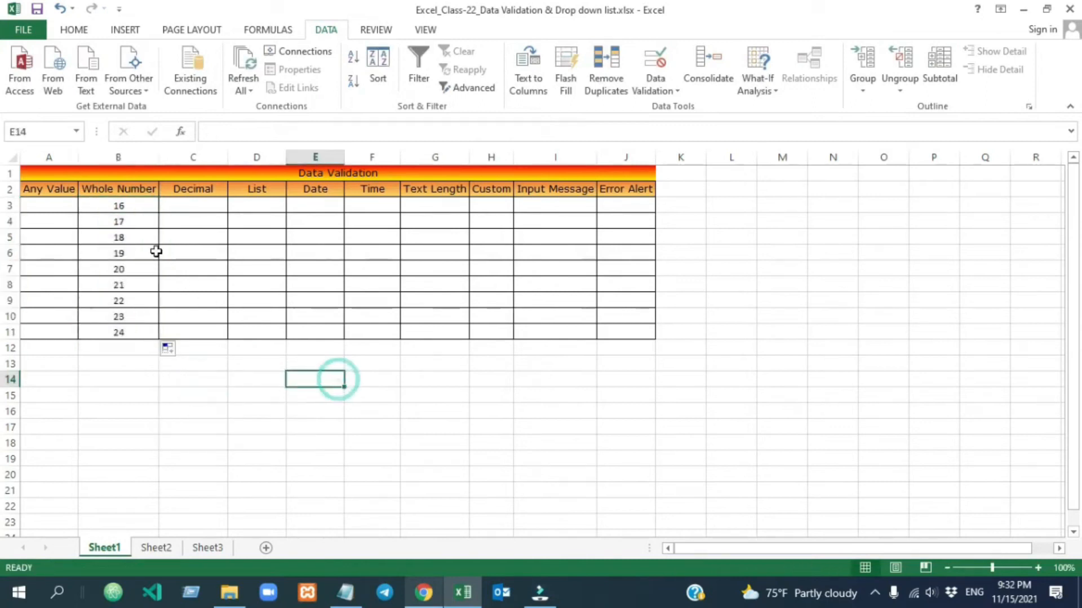
click(121, 223)
click(124, 232)
text(1)
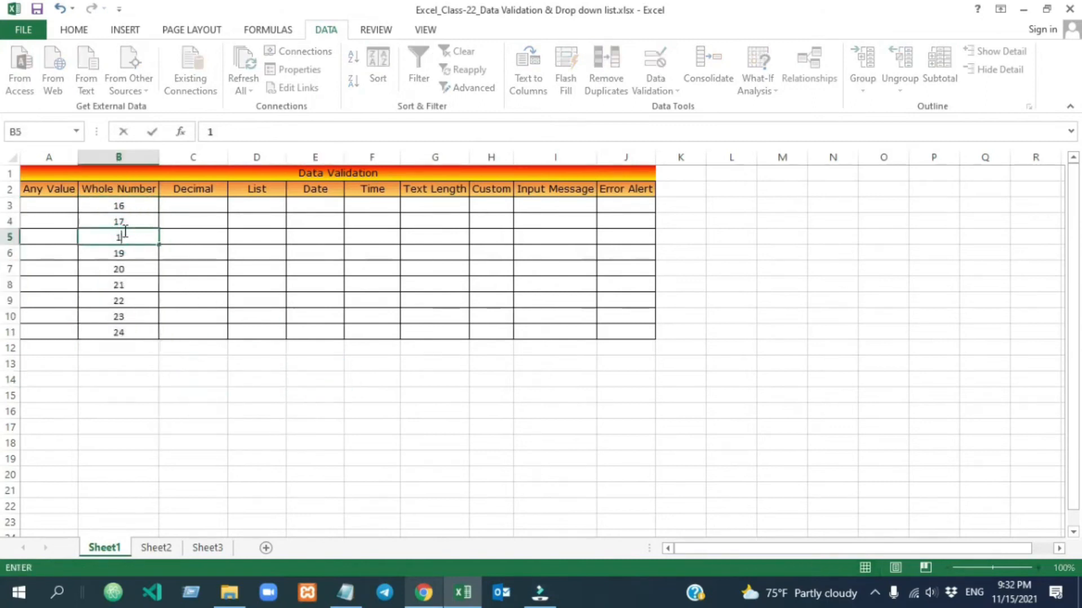
click(220, 311)
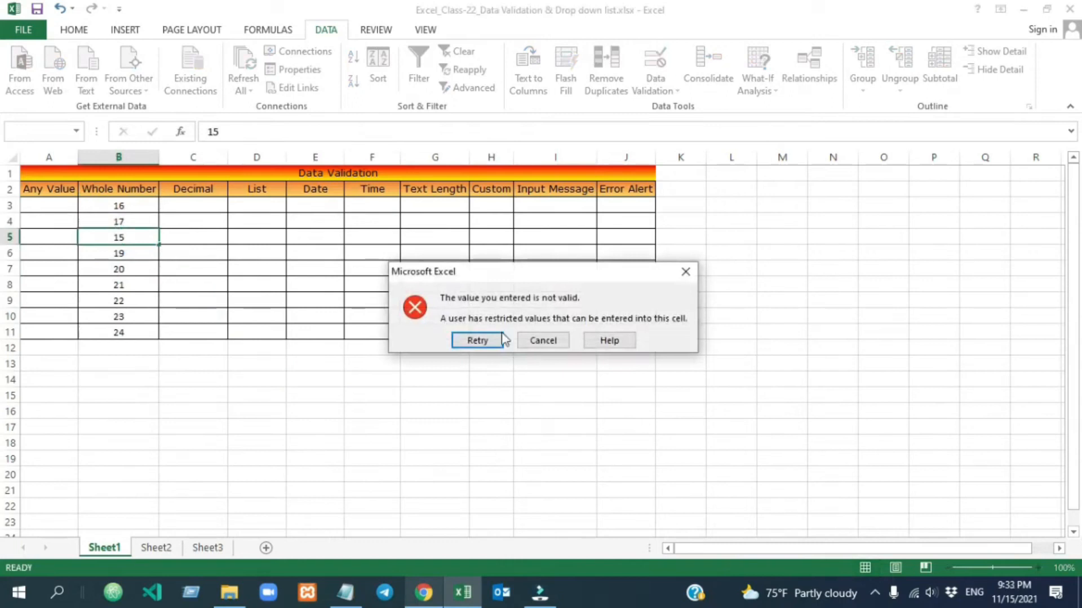
click(535, 341)
drag(119, 206, 128, 328)
key(Delete)
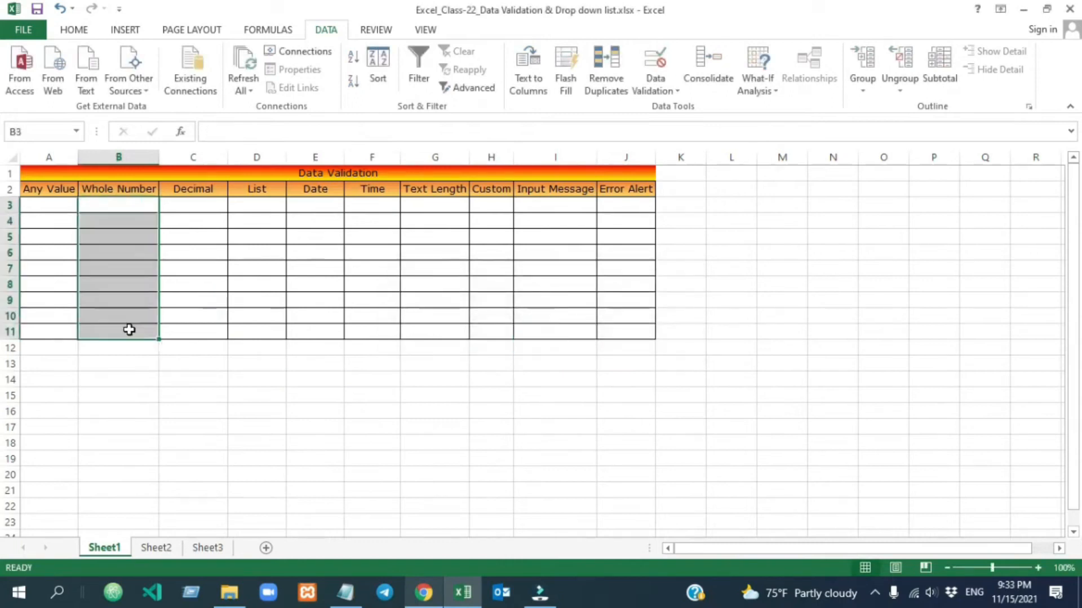
Change column B's rule to whole numbers greater than 15 and reselect B3:B11.
click(658, 76)
click(691, 107)
click(826, 287)
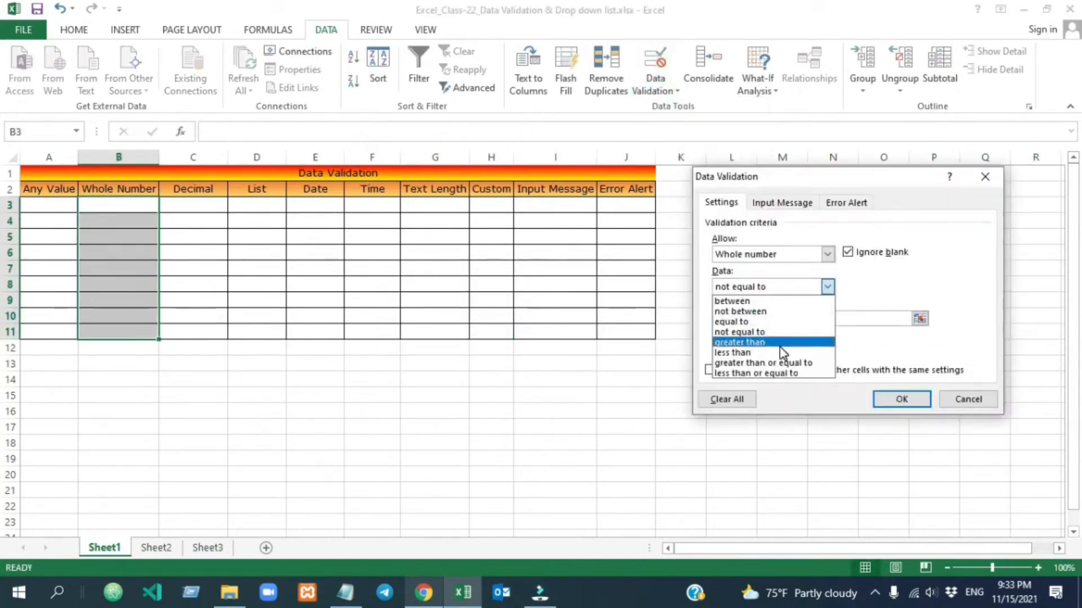
click(781, 344)
click(912, 401)
click(115, 208)
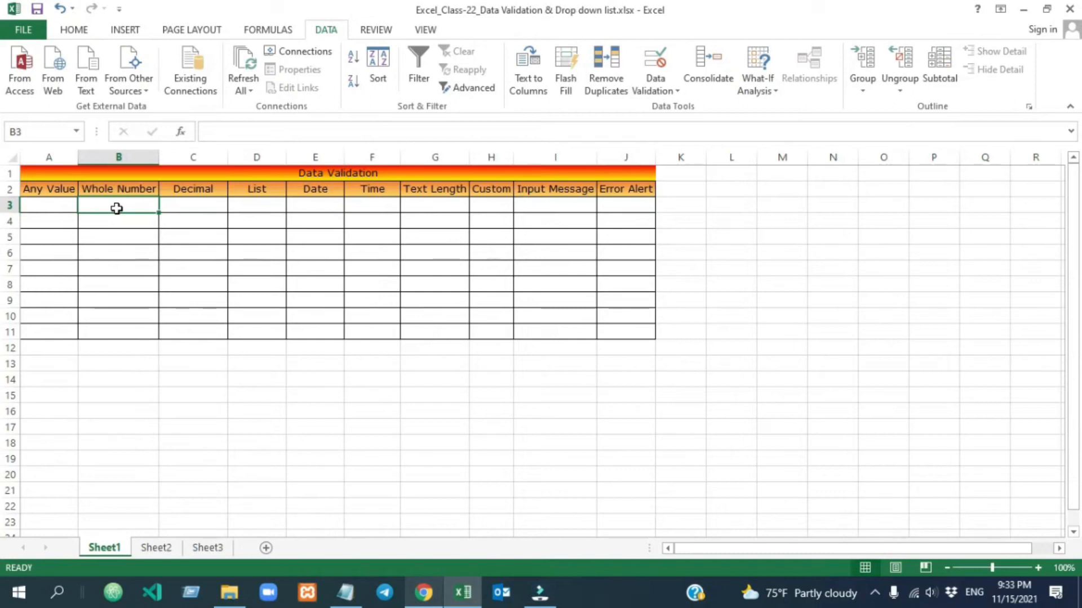
click(116, 312)
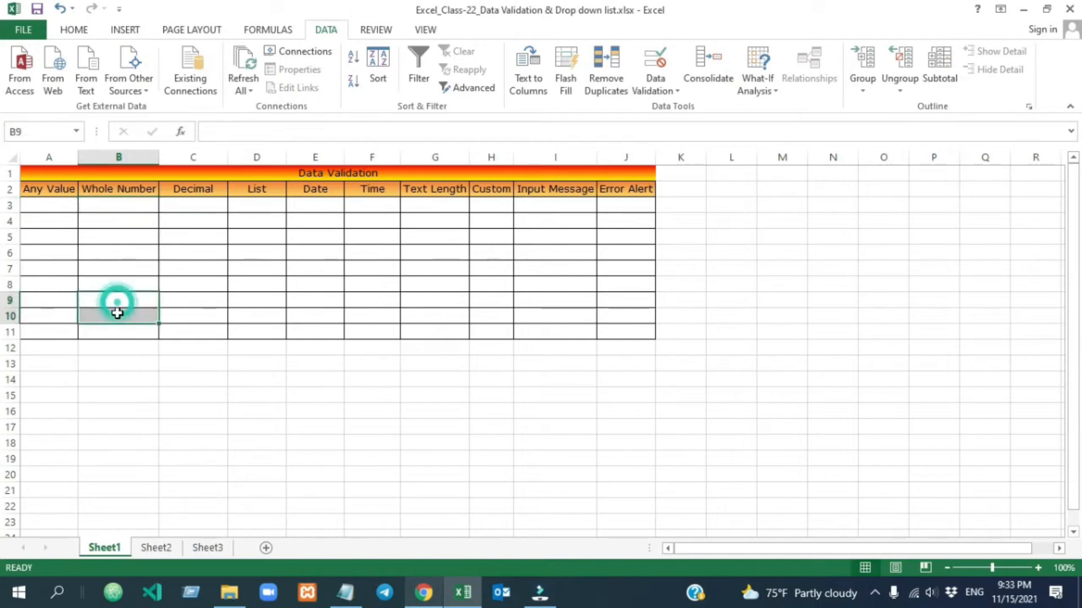
click(122, 236)
drag(116, 206, 117, 332)
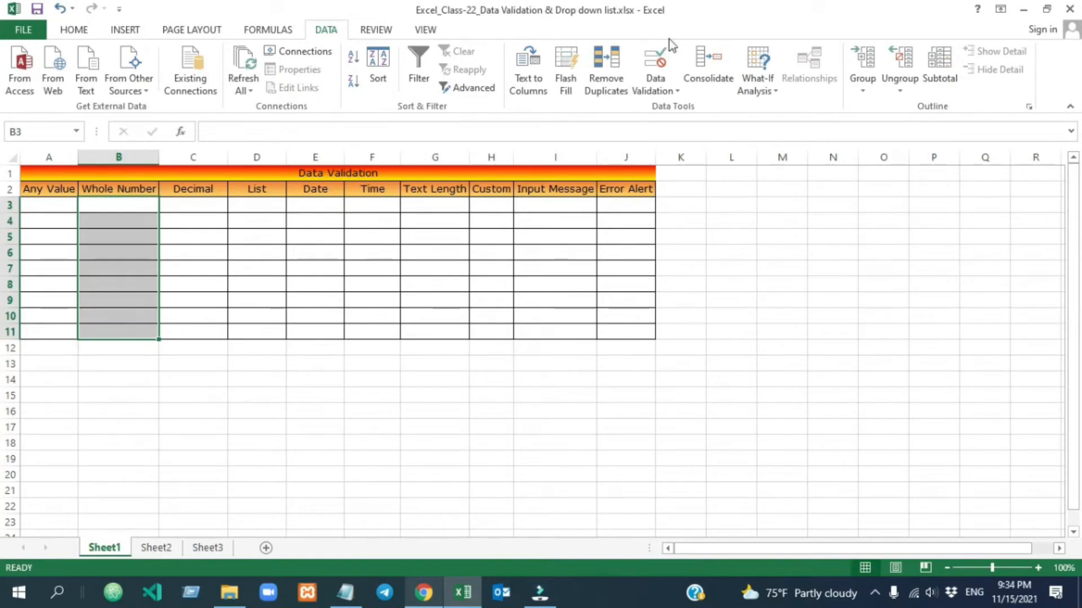
Switch B3:B11's rule through greater than or equal to, ending at less than or equal to 15; select C3:C11.
click(669, 80)
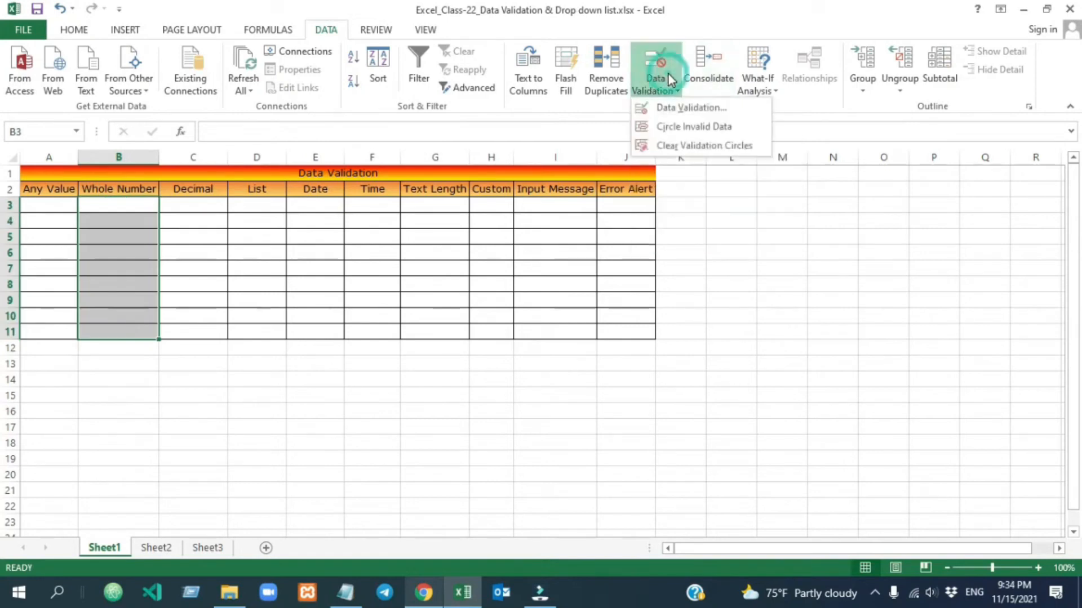
click(685, 110)
click(827, 287)
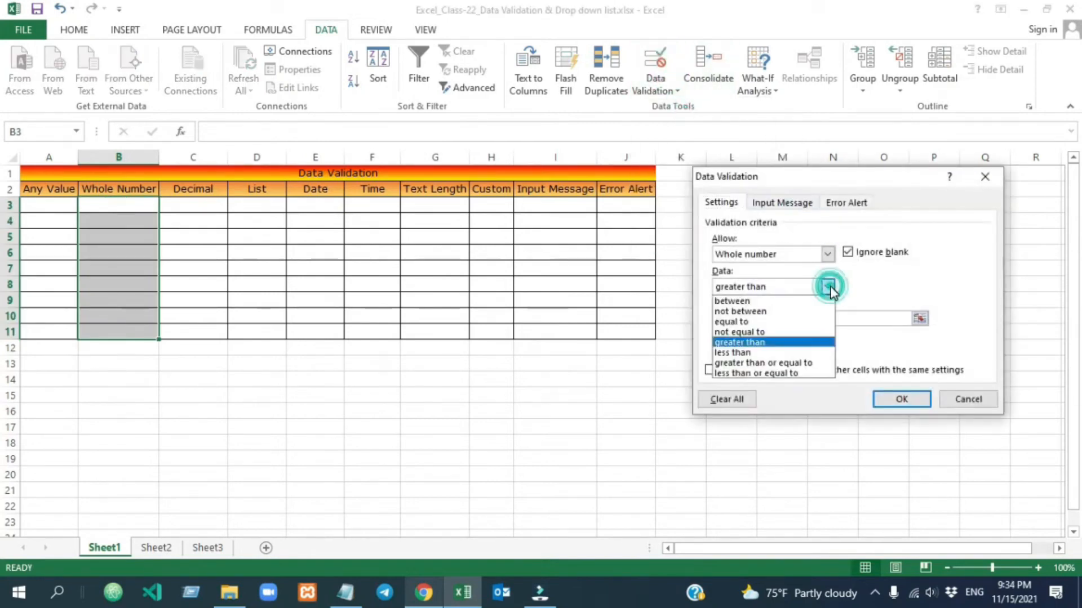
click(768, 353)
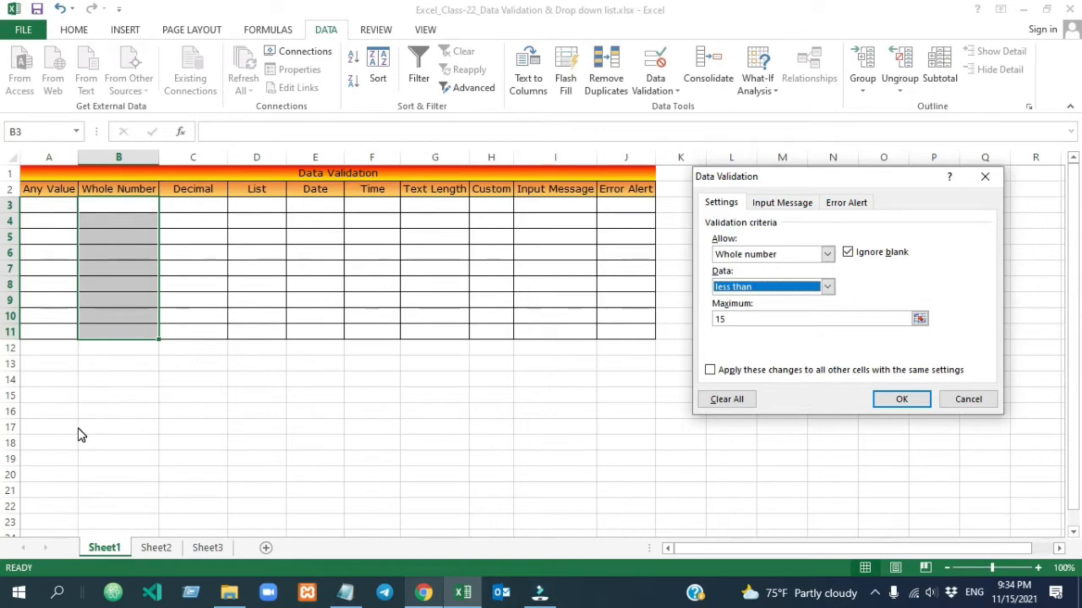
key(alt+Down)
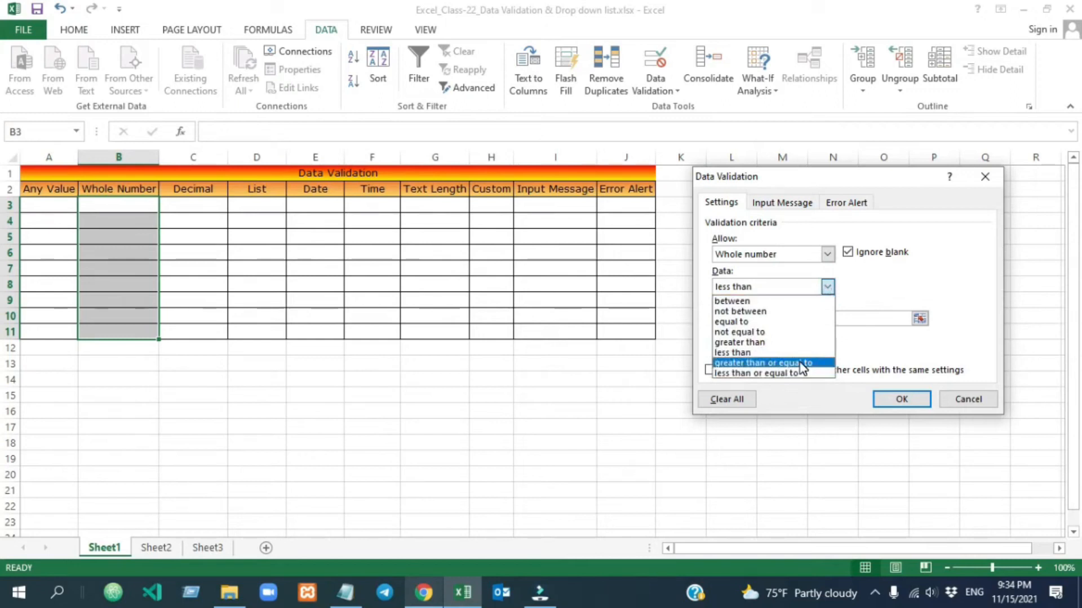
click(802, 364)
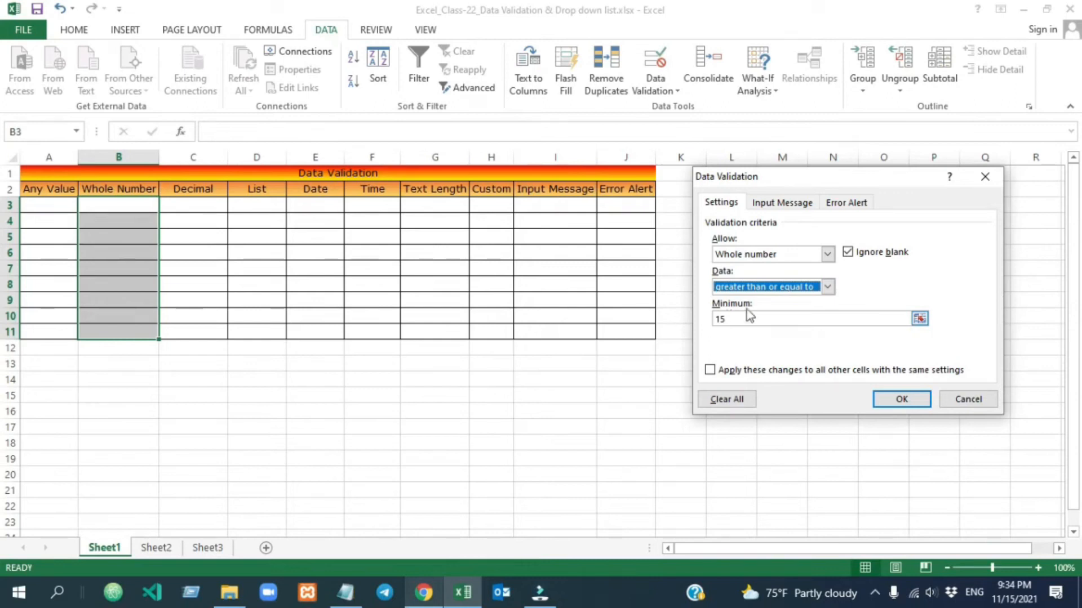
click(827, 287)
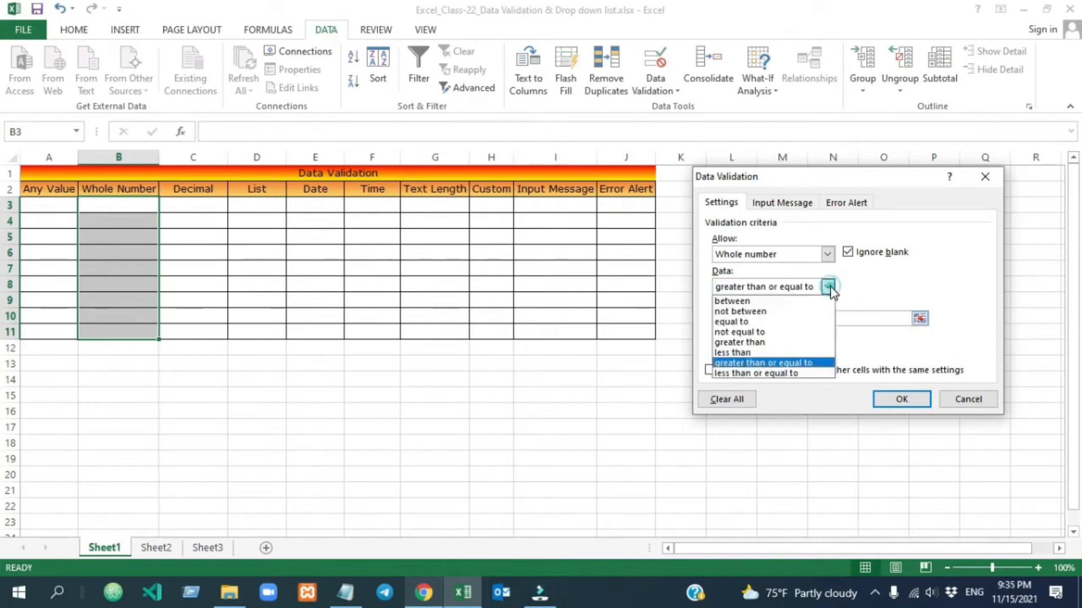
click(807, 372)
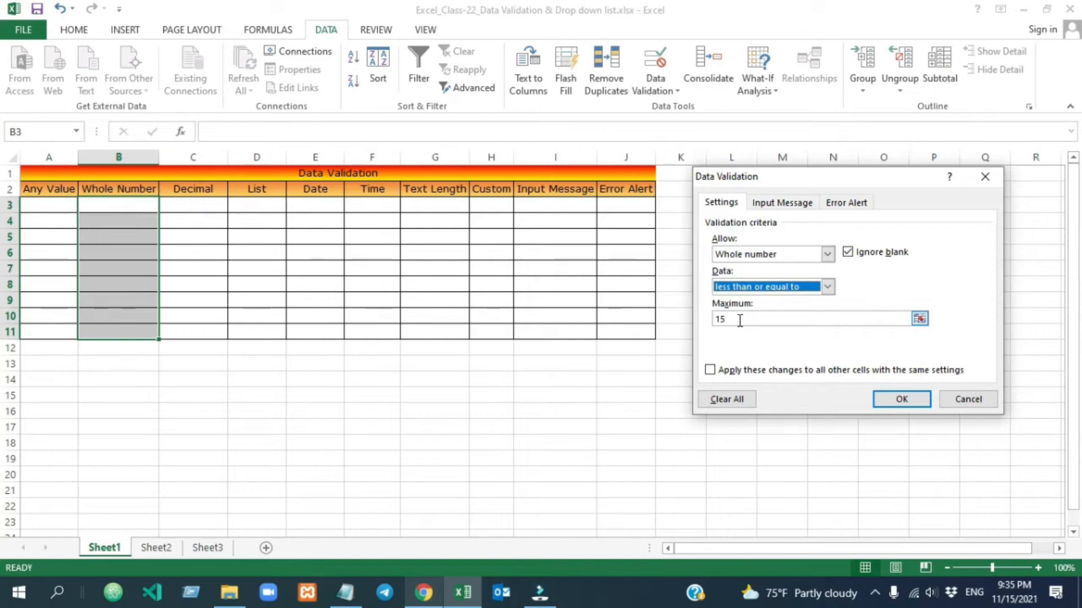
click(827, 287)
click(827, 254)
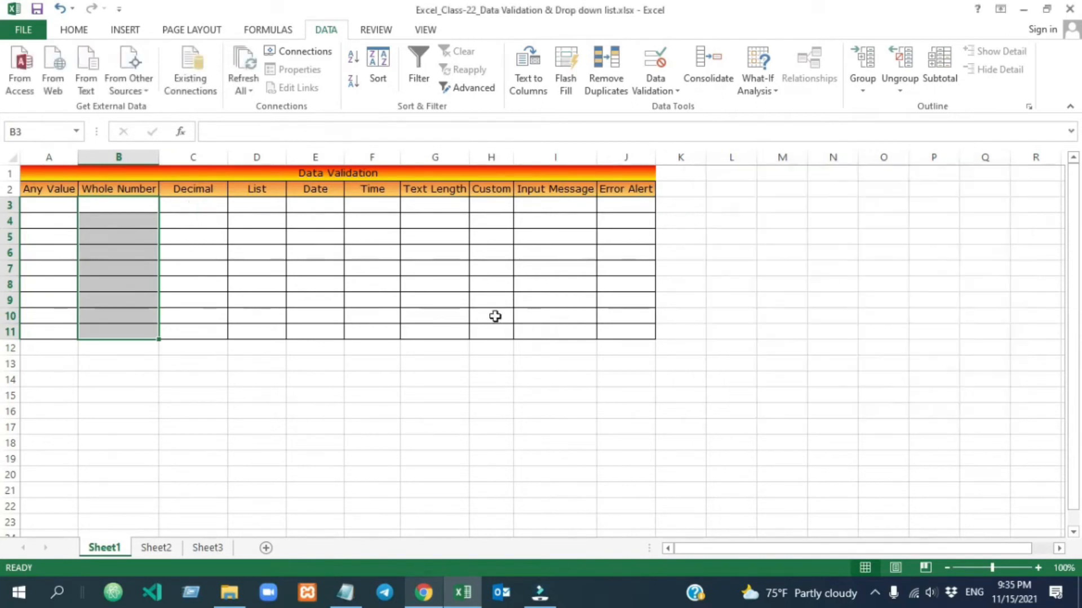
drag(203, 204, 207, 331)
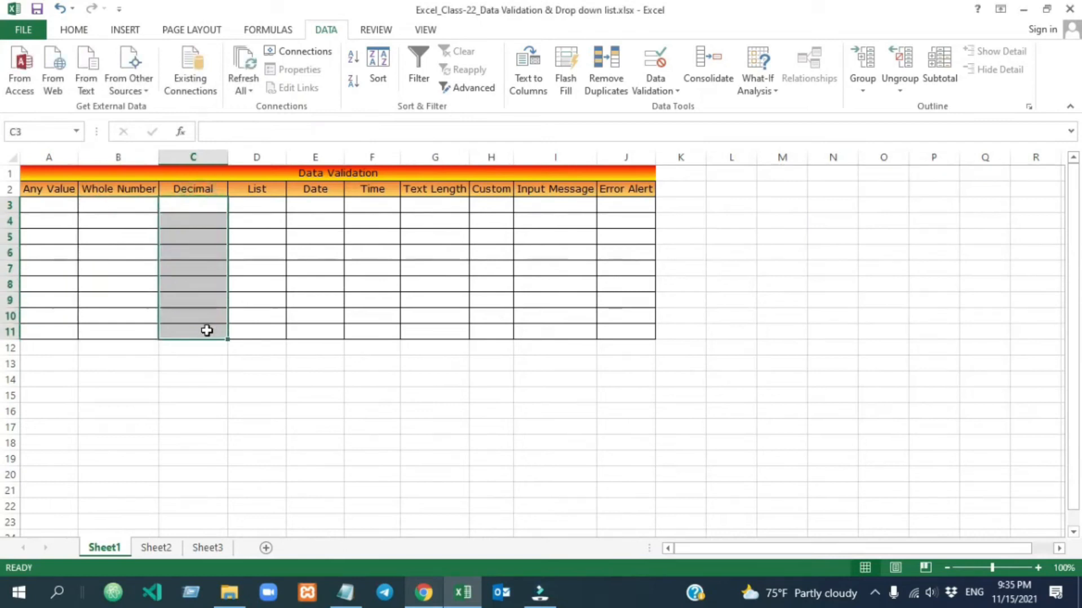
Add a Decimal validation rule requiring values equal to 1.5.
click(660, 79)
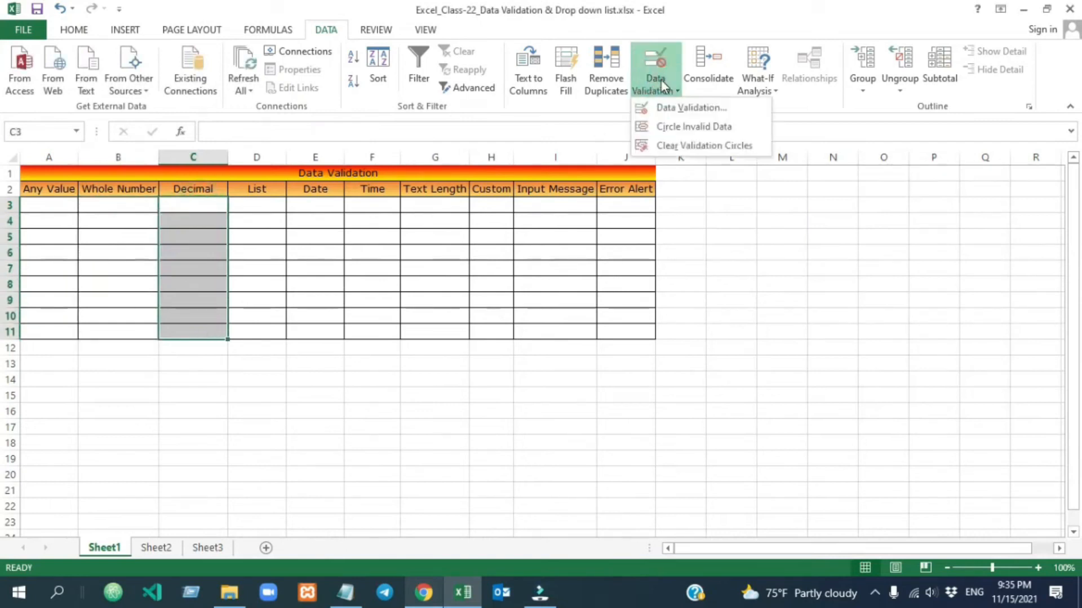
click(679, 107)
click(827, 254)
click(796, 288)
click(827, 287)
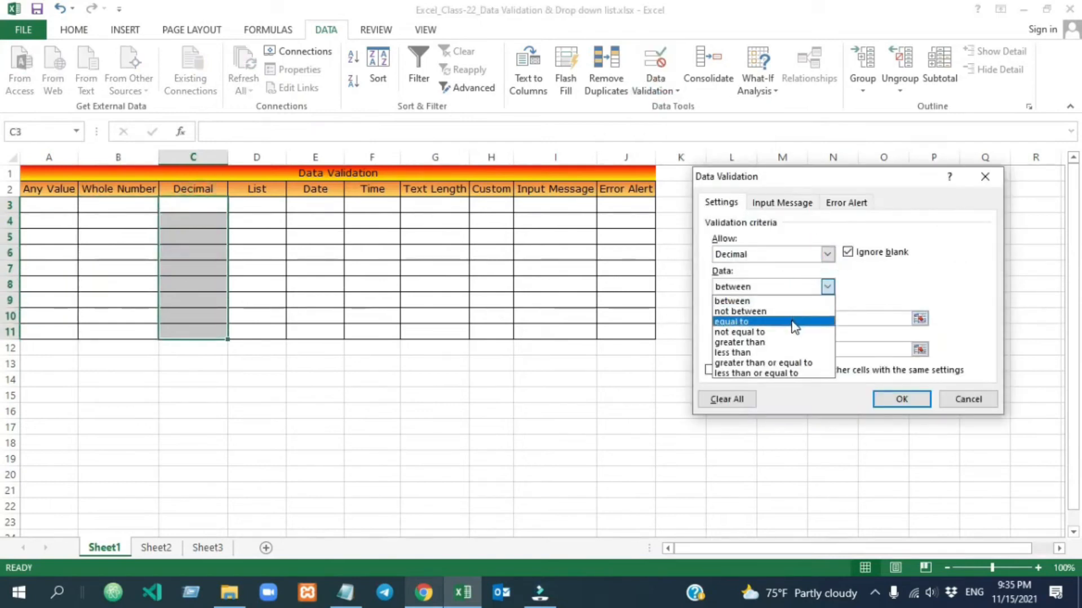
click(794, 322)
click(755, 321)
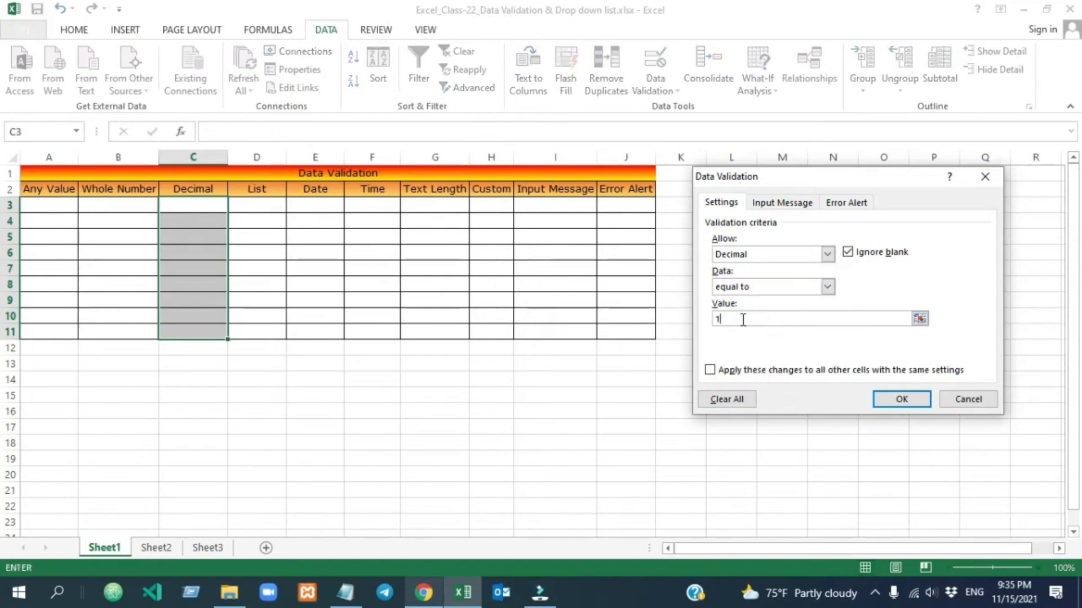
text(1.5)
click(919, 400)
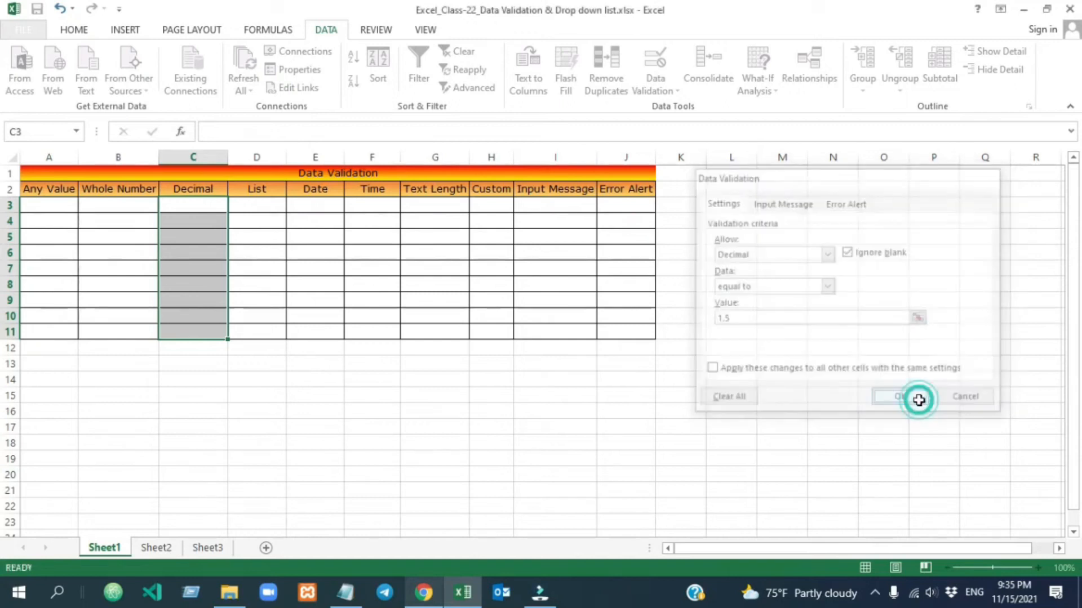
Enter 1.5 in C3, then try 2.5 and cancel the rejection error.
click(188, 205)
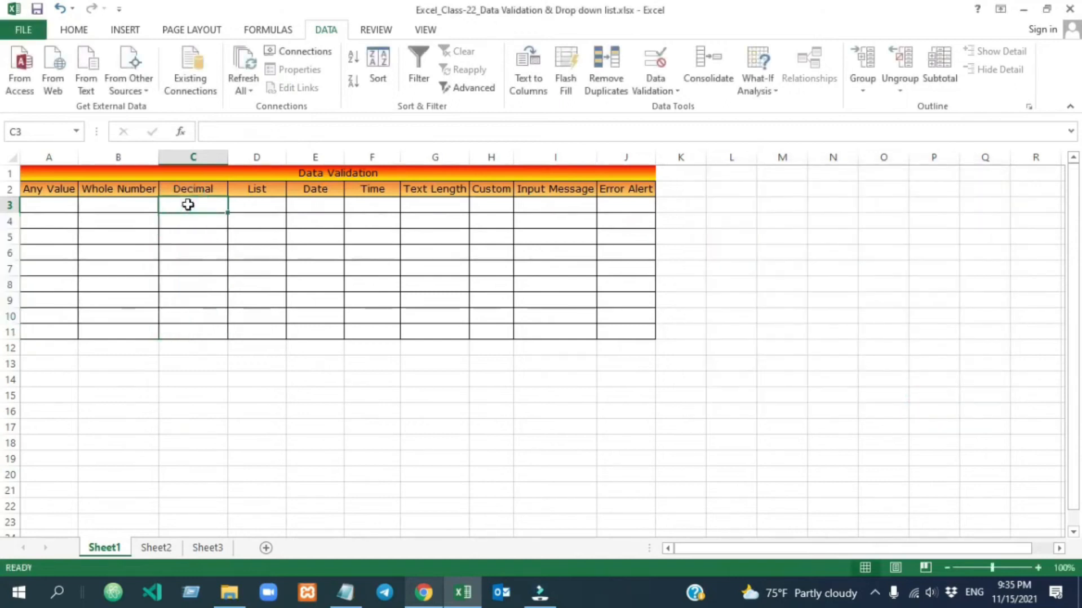
text(1.5)
click(288, 285)
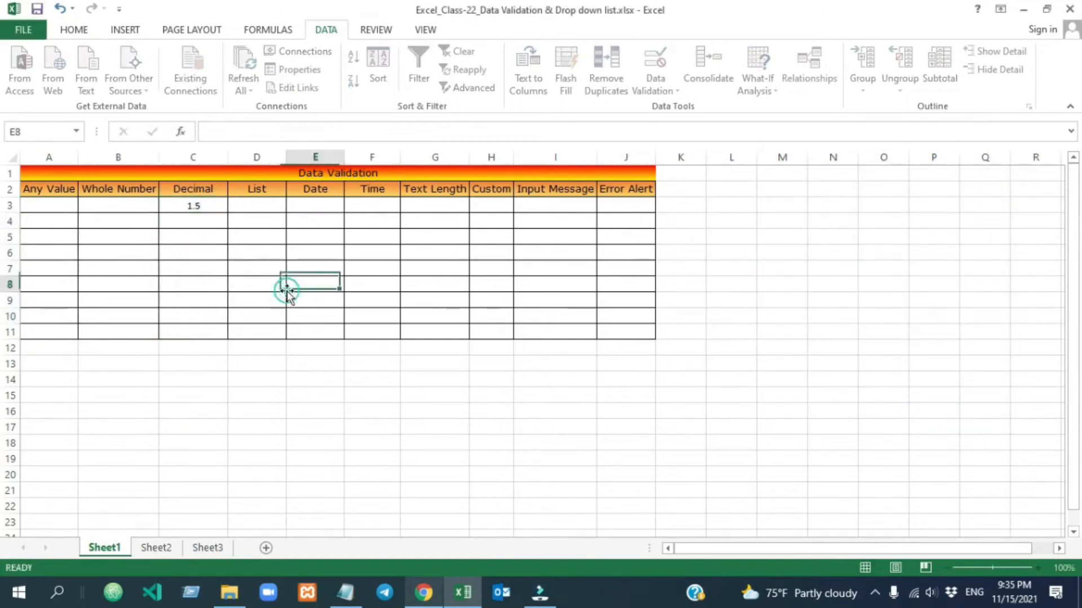
click(200, 207)
text(2)
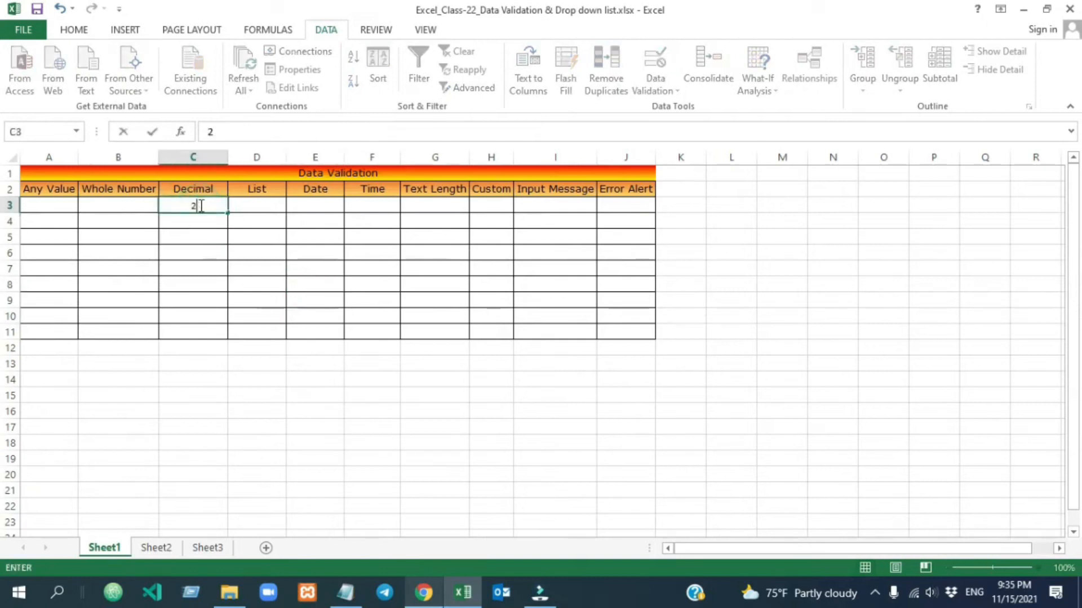
click(302, 275)
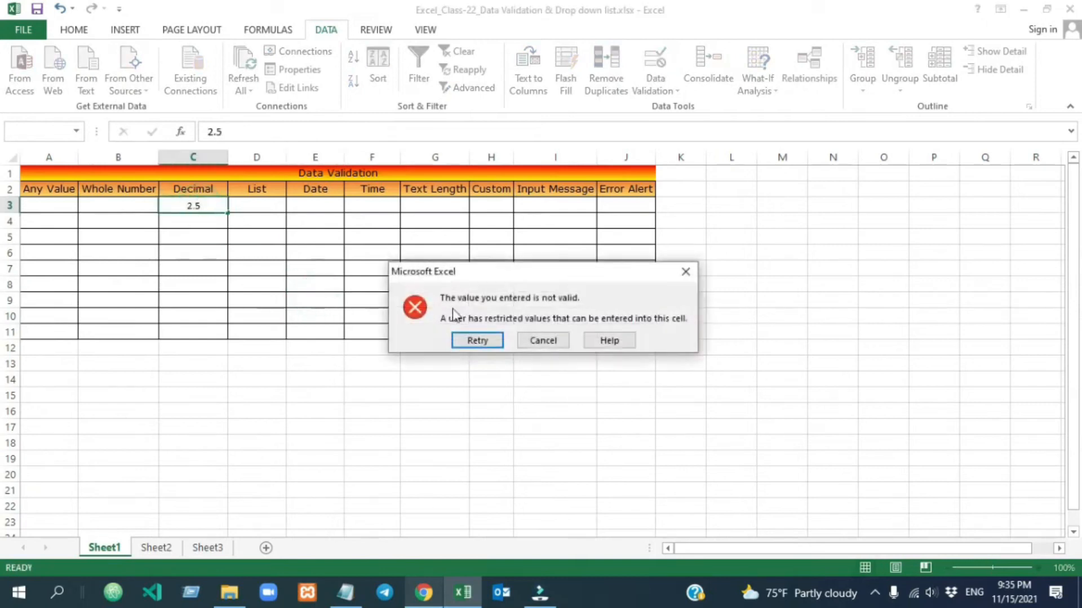
click(543, 341)
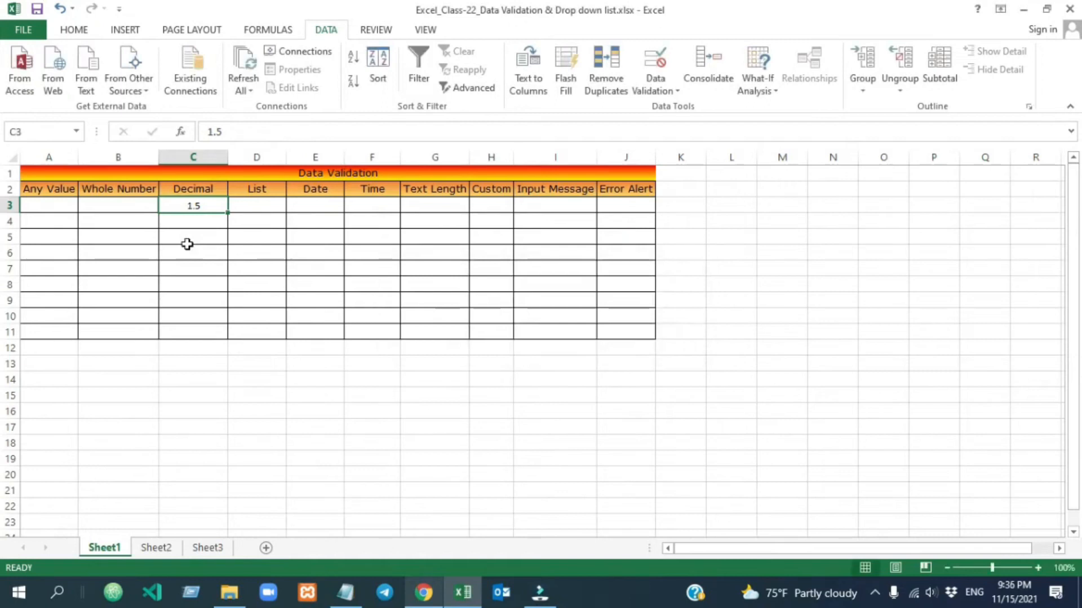
Give D3:D11 a List validation rule with source Fruit,Vegetable,Water.
drag(256, 205, 258, 331)
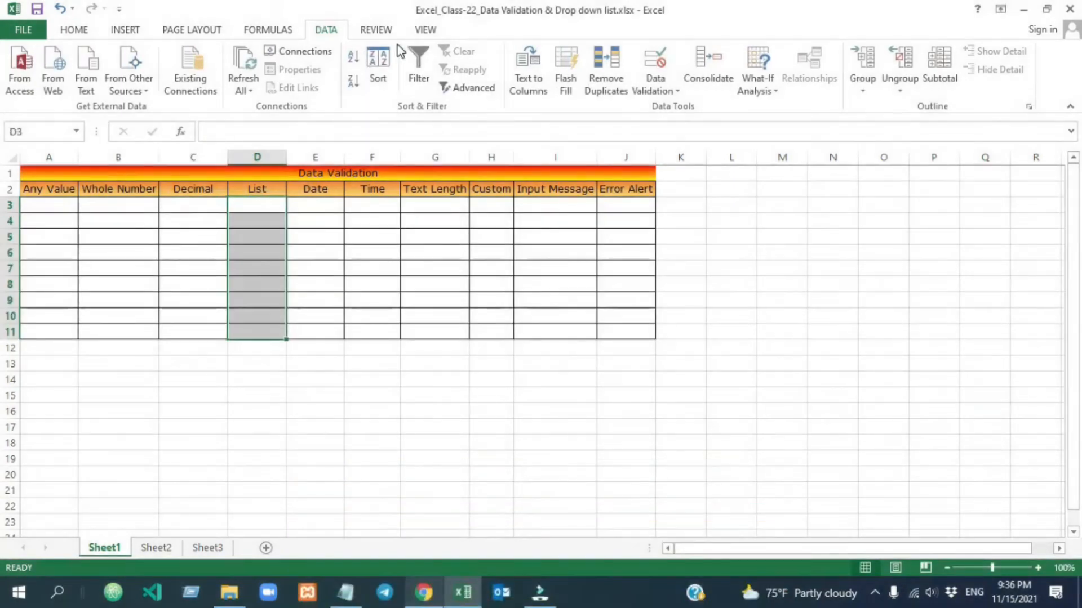
click(657, 85)
click(682, 109)
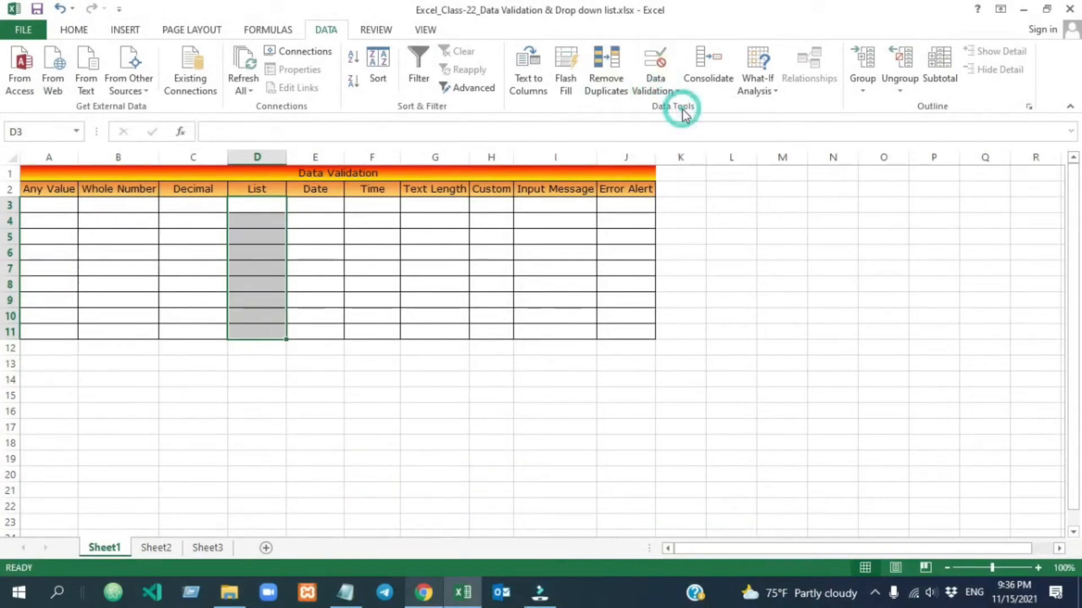
click(827, 254)
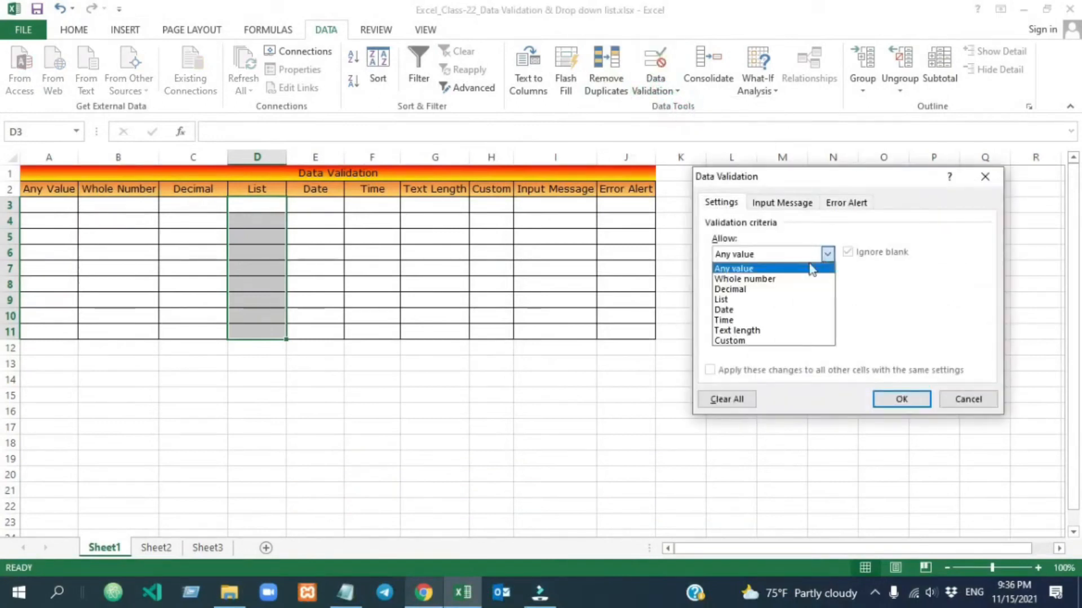
click(769, 305)
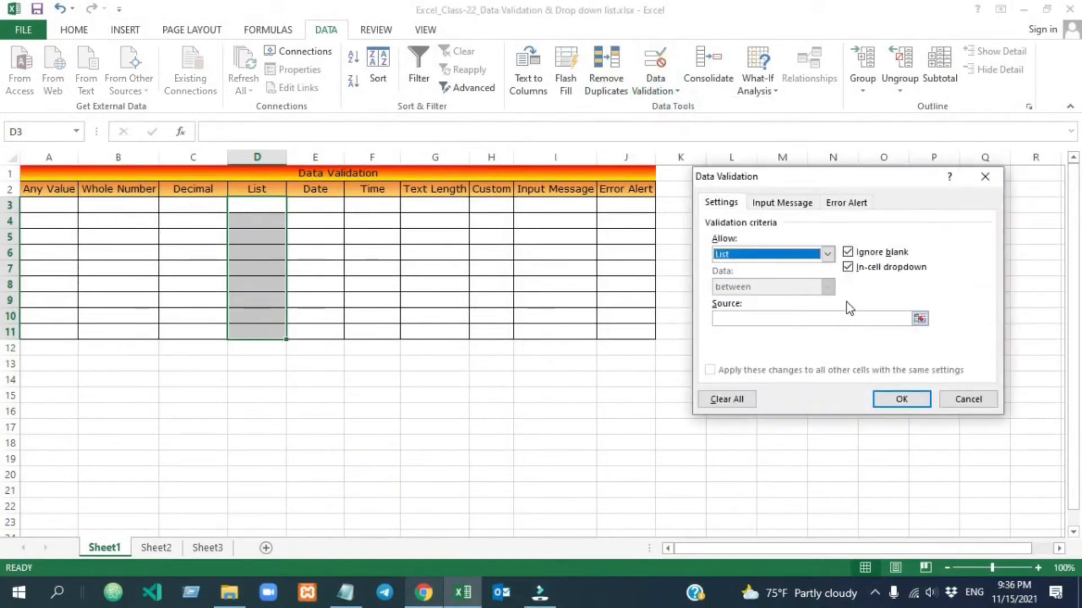
click(771, 319)
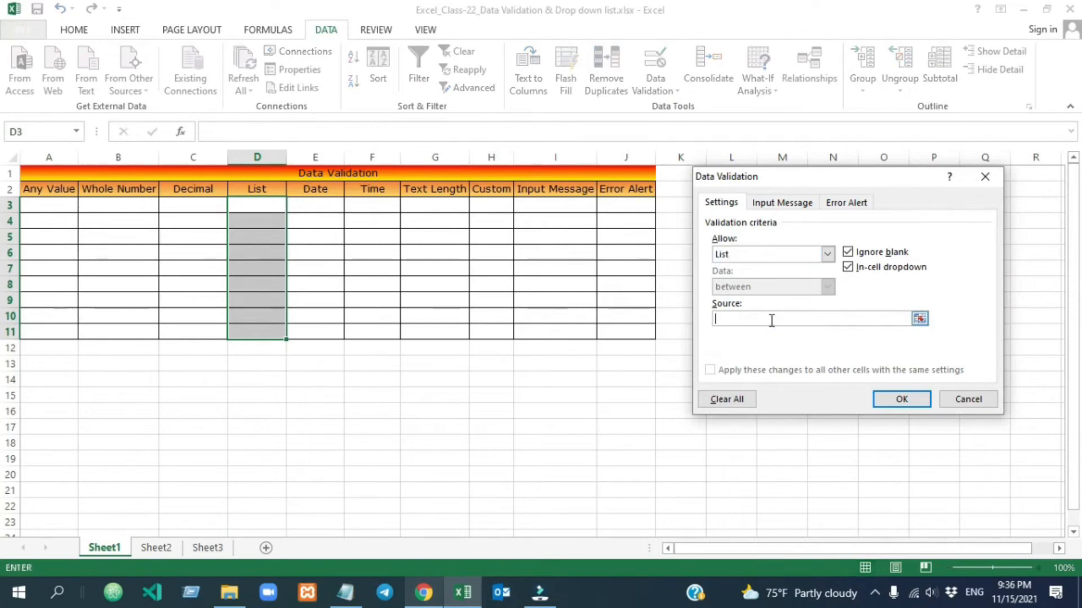
text(Fruit,Vegetable,Water)
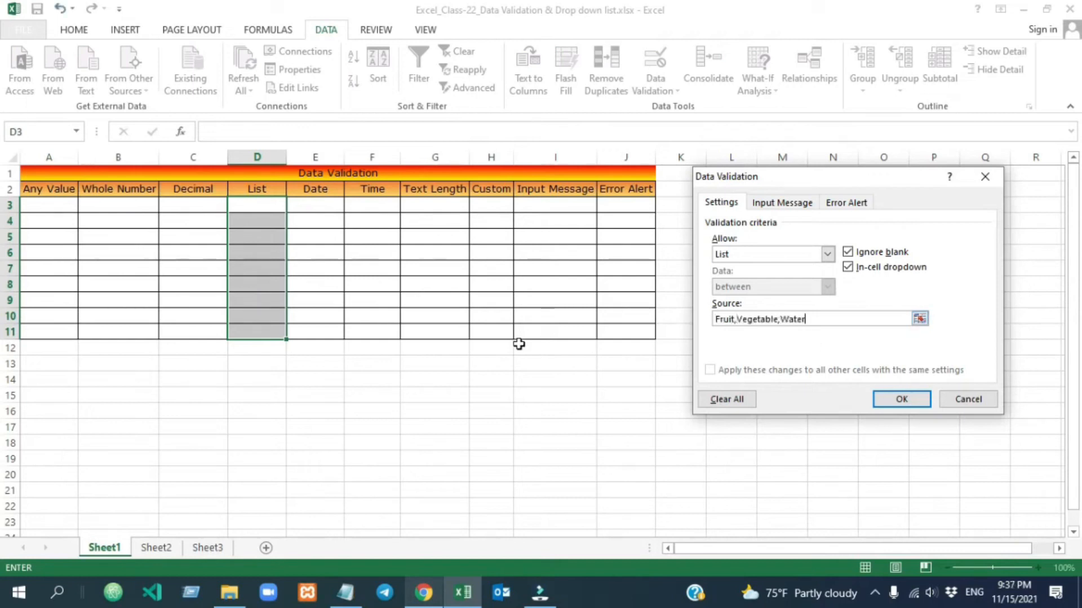
Confirm the list rule and check that D6, D9, D11 and D3 show dropdowns.
click(895, 401)
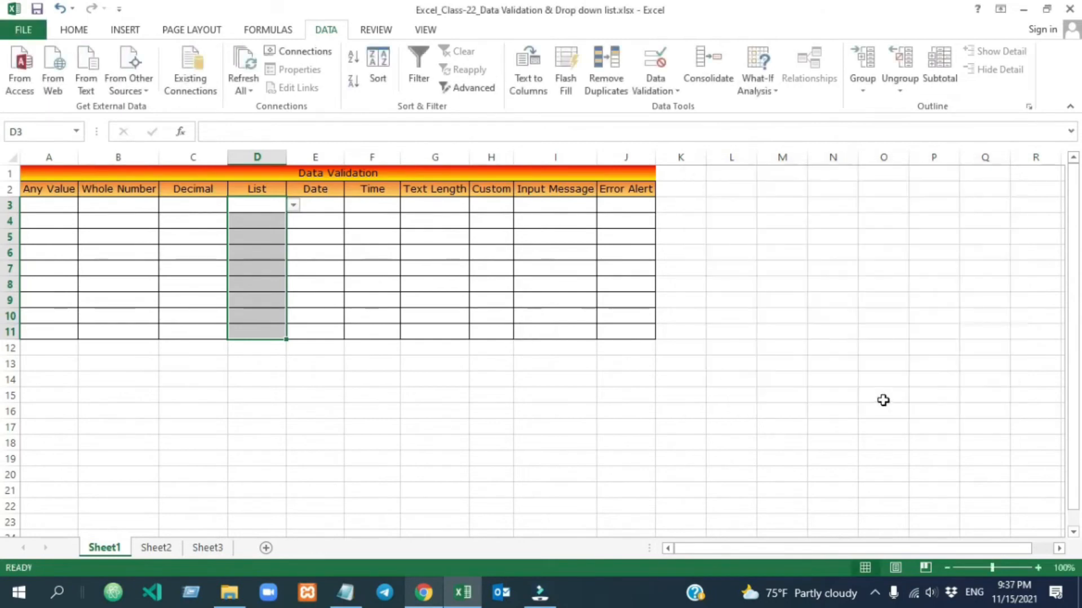
click(440, 397)
click(257, 248)
click(258, 298)
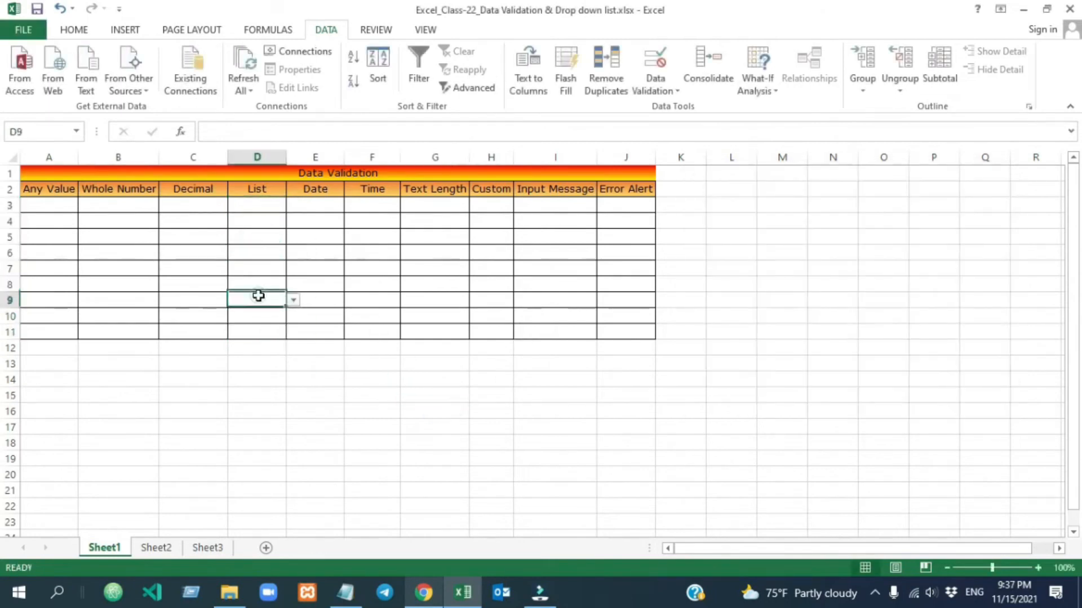
click(255, 332)
click(258, 208)
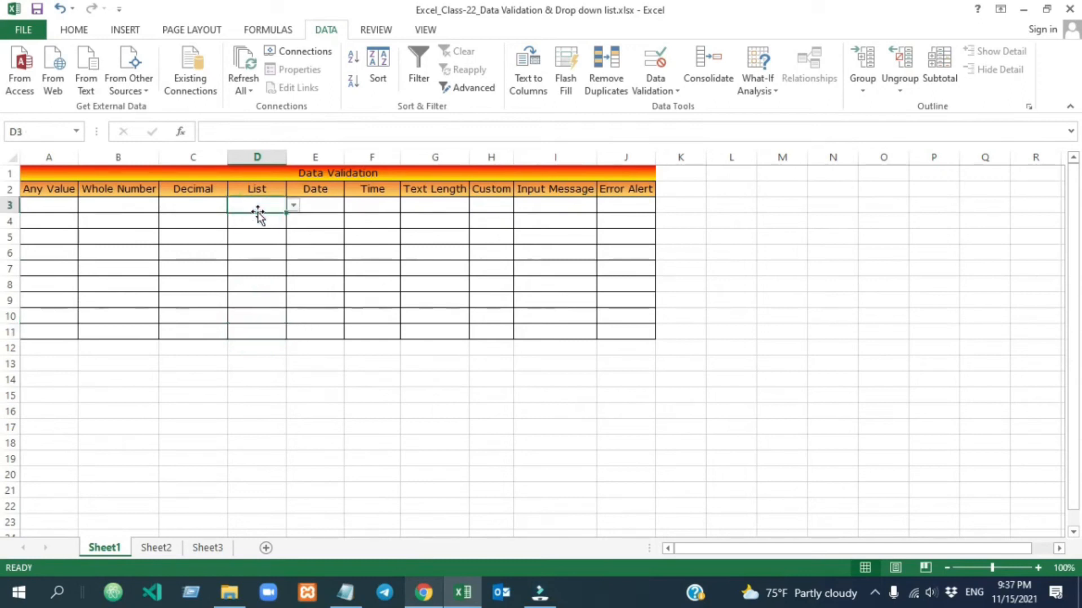
click(256, 253)
click(257, 296)
Pick Fruit from D6's dropdown and Vegetable from D7's dropdown.
click(259, 255)
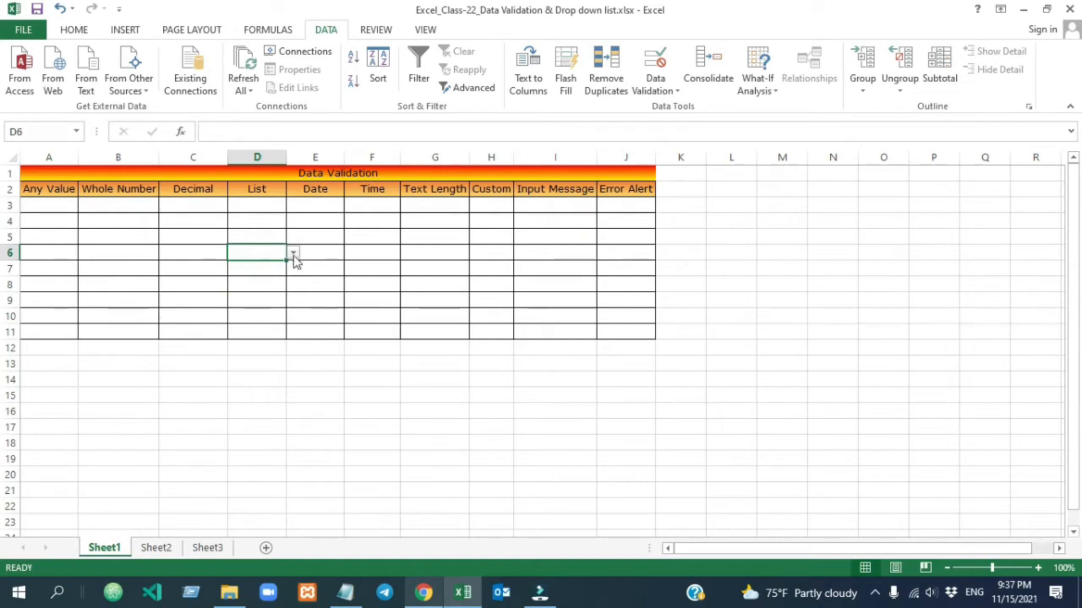
click(293, 255)
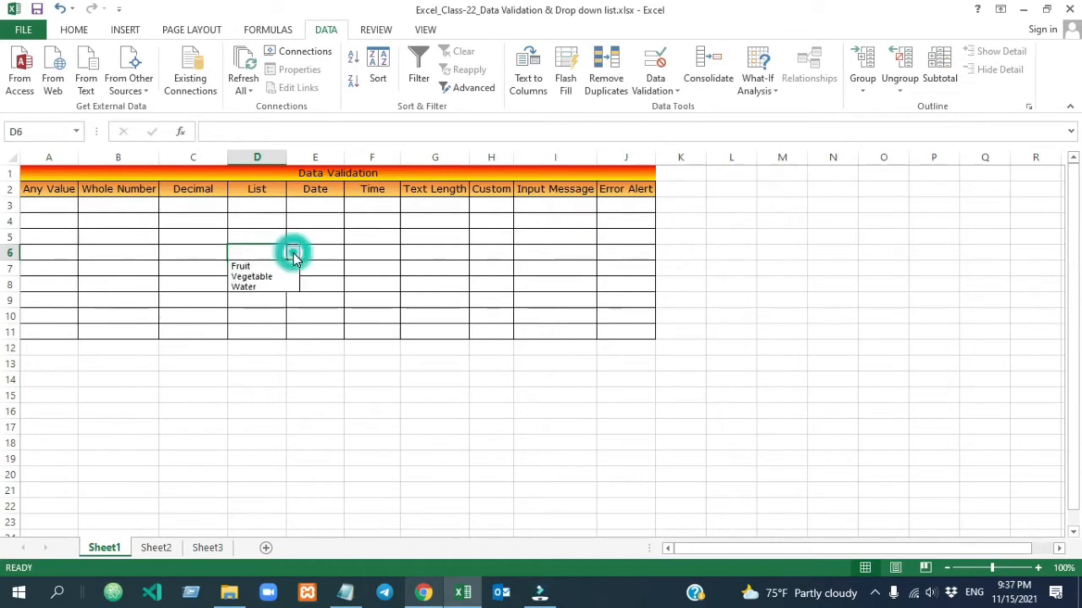
click(253, 266)
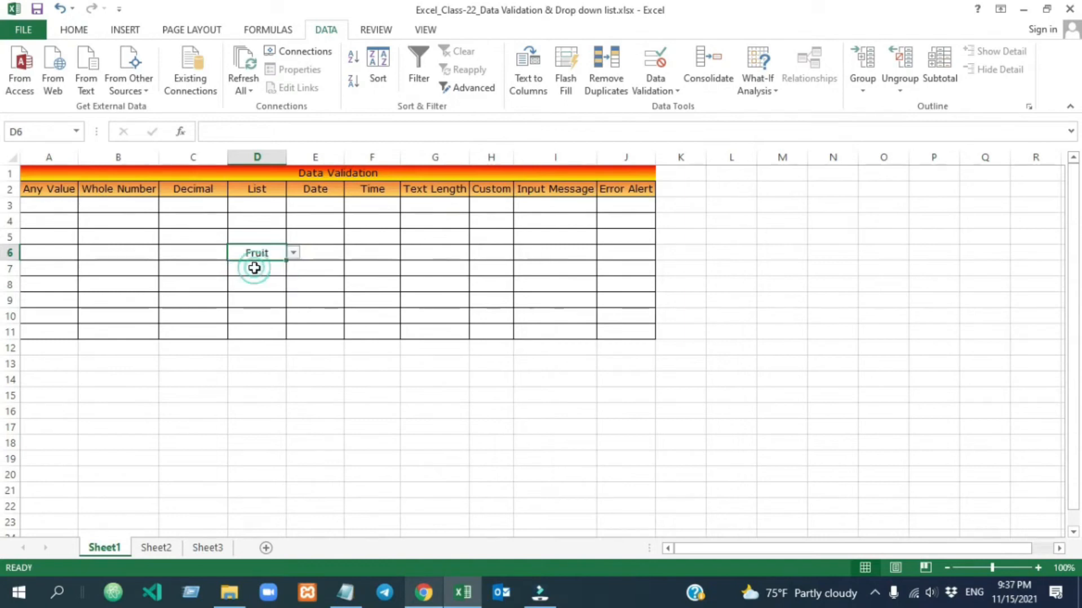
click(266, 269)
click(293, 269)
click(273, 292)
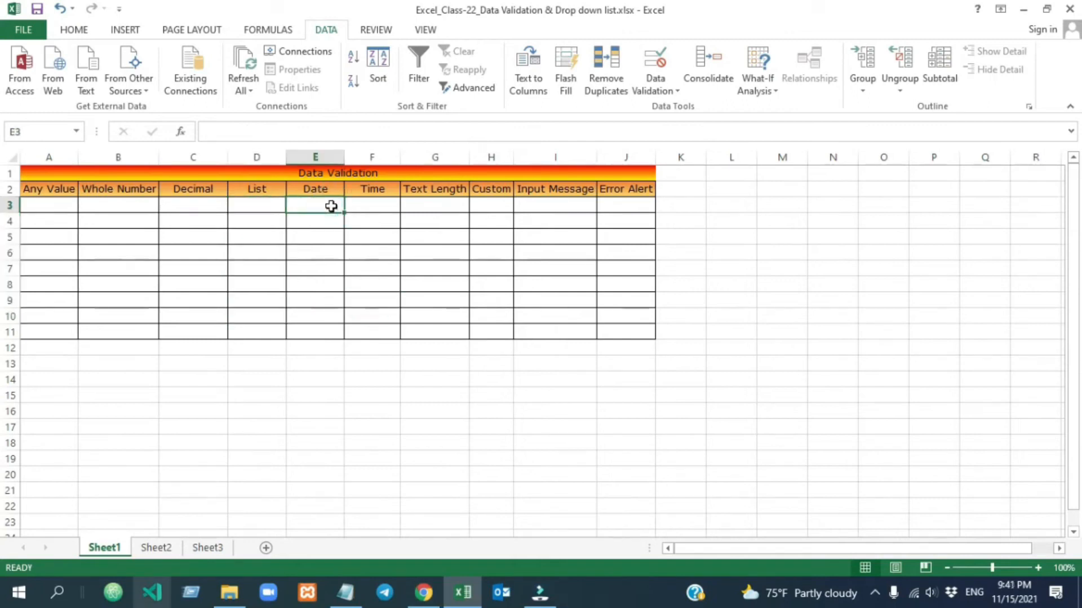
Restrict the Date cells E3:E11 to dates between a start and end date.
drag(328, 204, 329, 330)
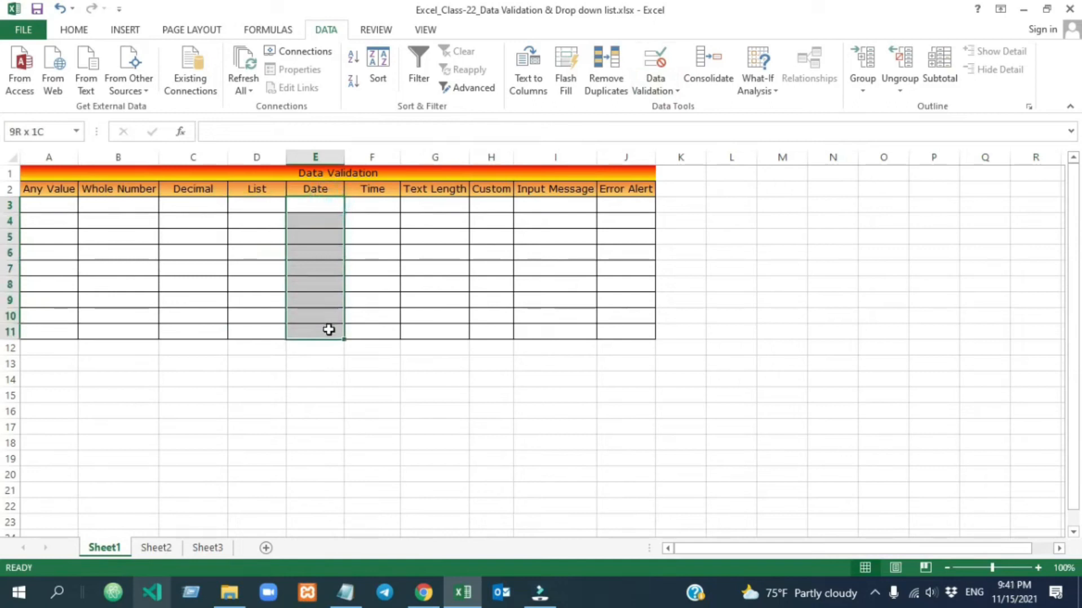
click(653, 64)
click(826, 254)
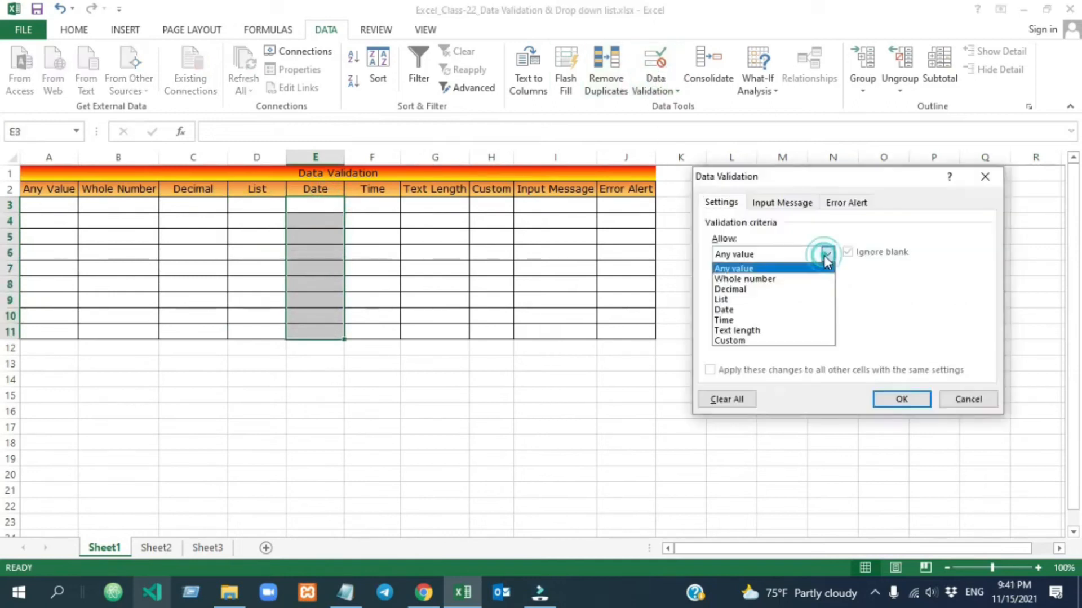
click(776, 310)
click(800, 287)
click(804, 298)
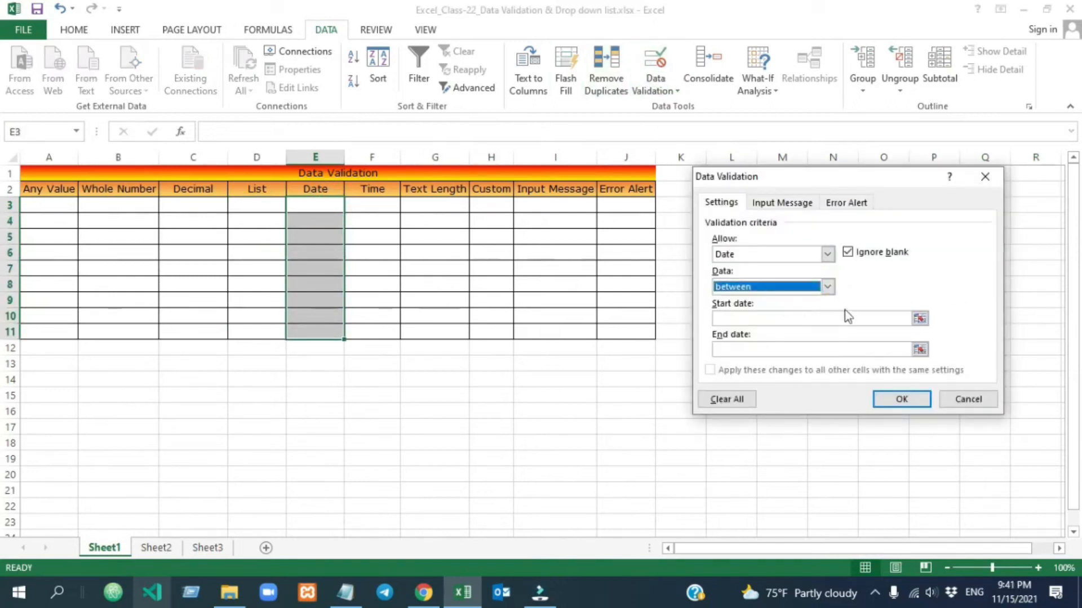
click(748, 318)
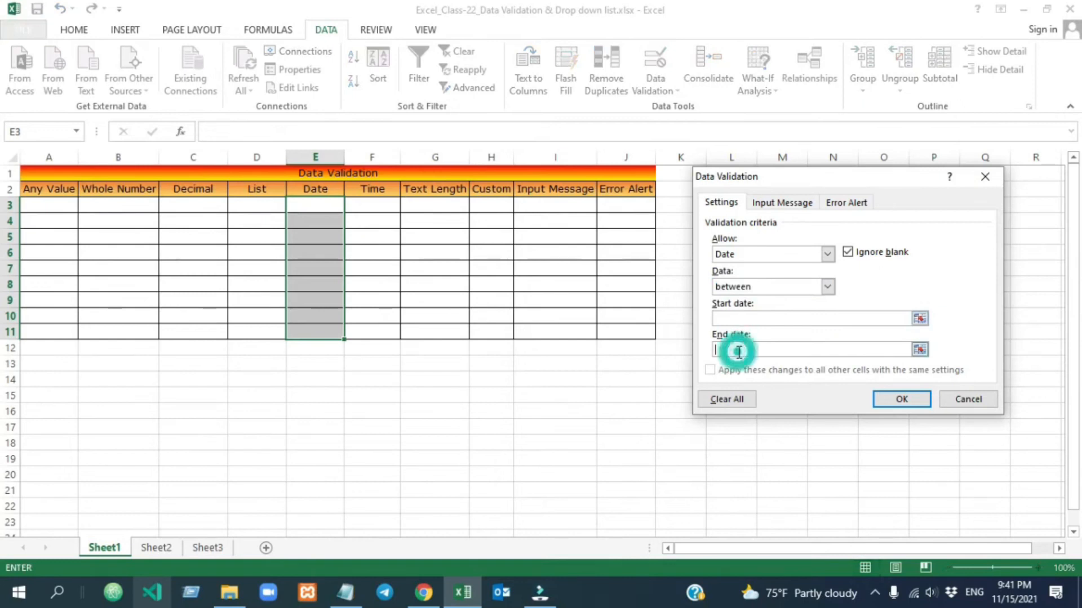
click(732, 316)
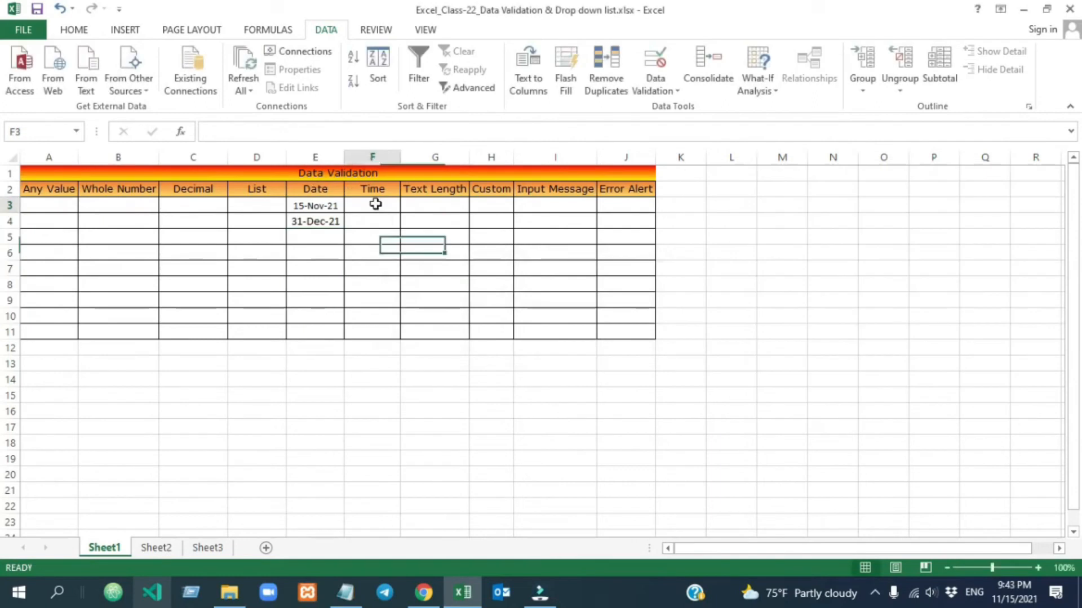
drag(374, 204, 372, 332)
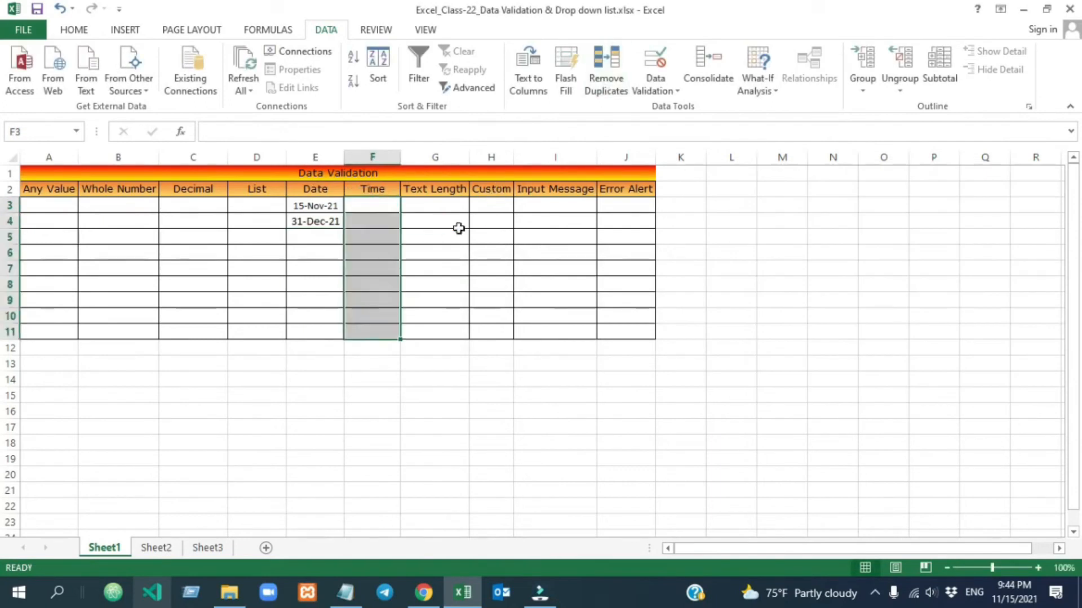
Give F3:F11 a Time 'between' rule from the current time to 11:59 PM.
click(653, 79)
click(671, 105)
click(827, 254)
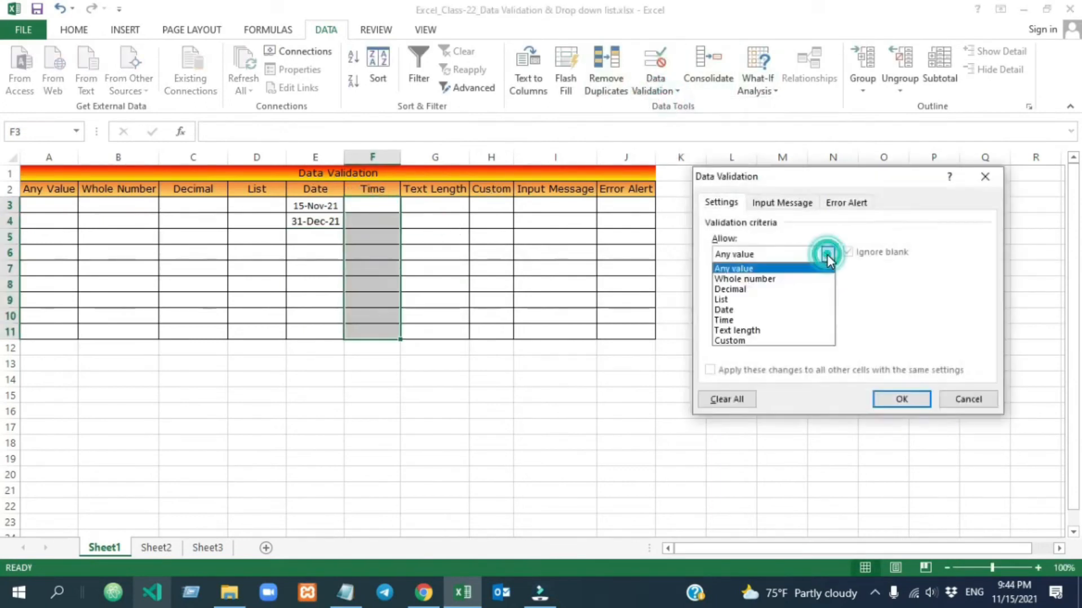
click(773, 319)
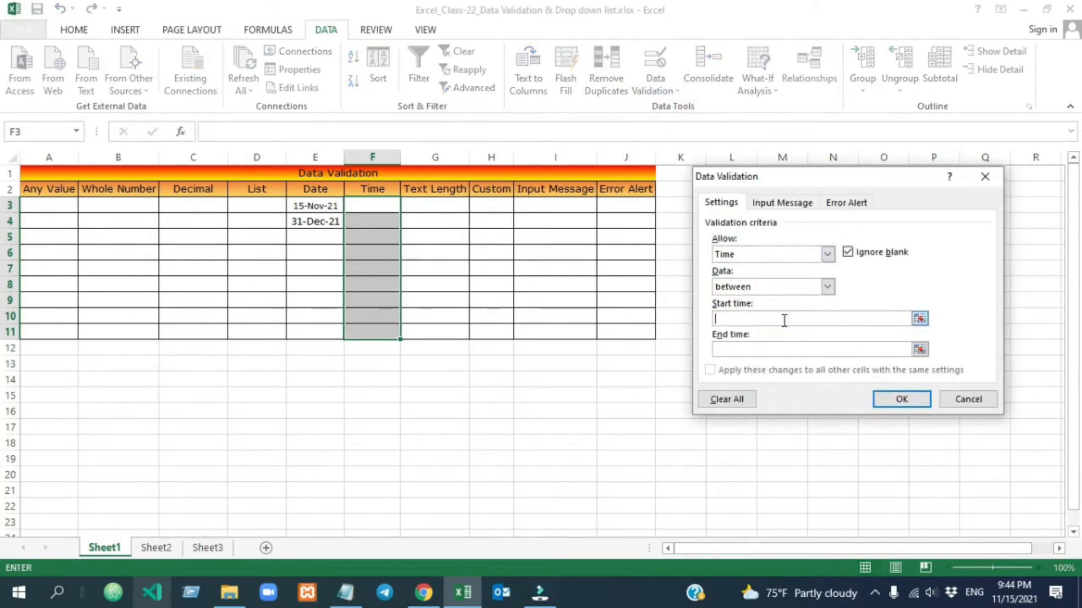
click(766, 348)
click(729, 318)
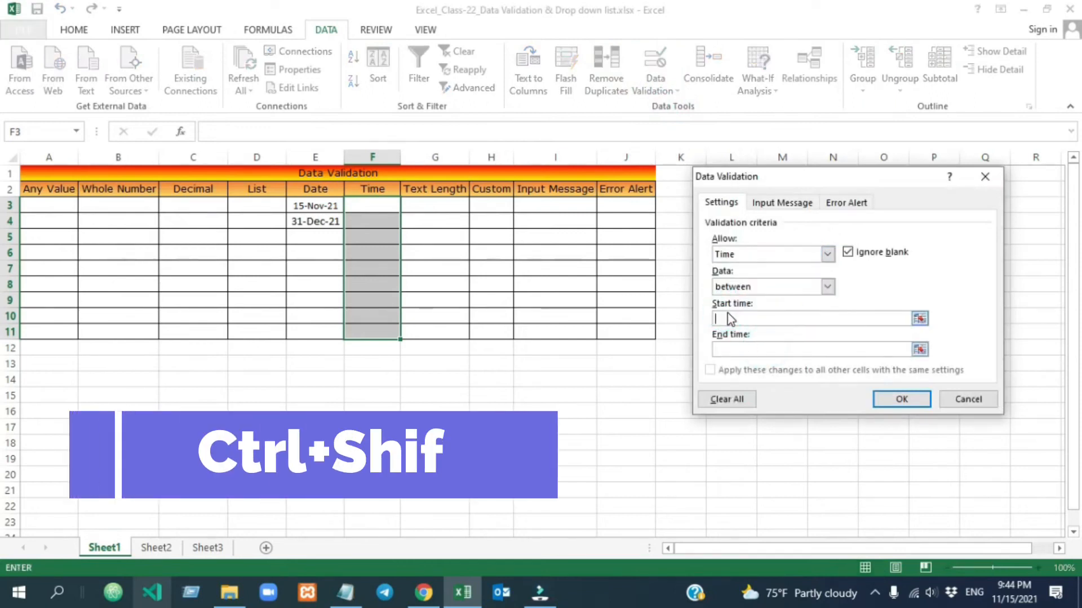
key(ctrl+shift+semicolon)
click(747, 349)
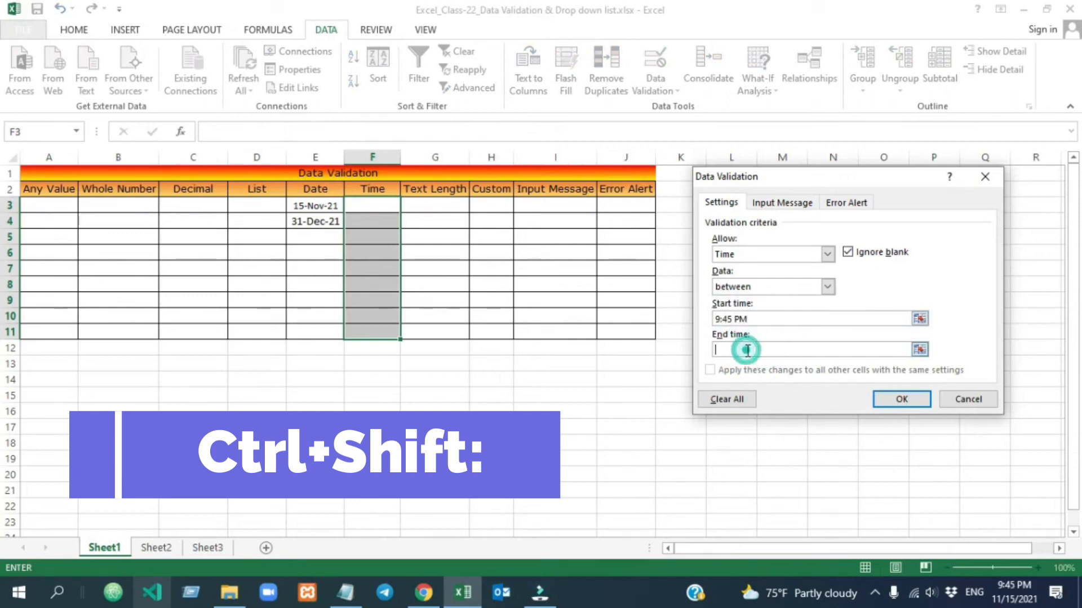
text(11:)
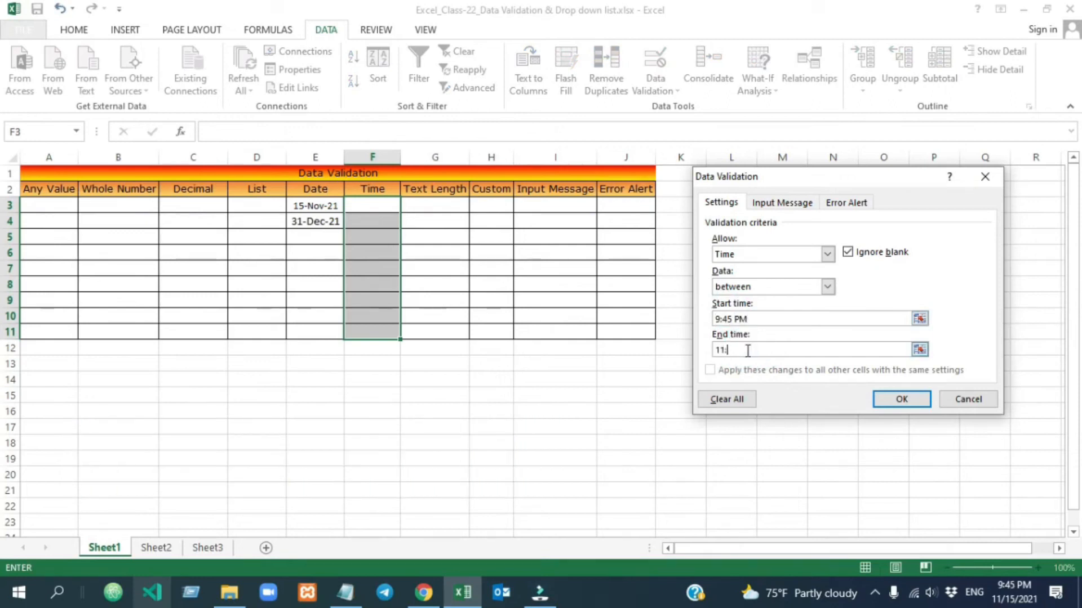
text(59 PM)
click(901, 399)
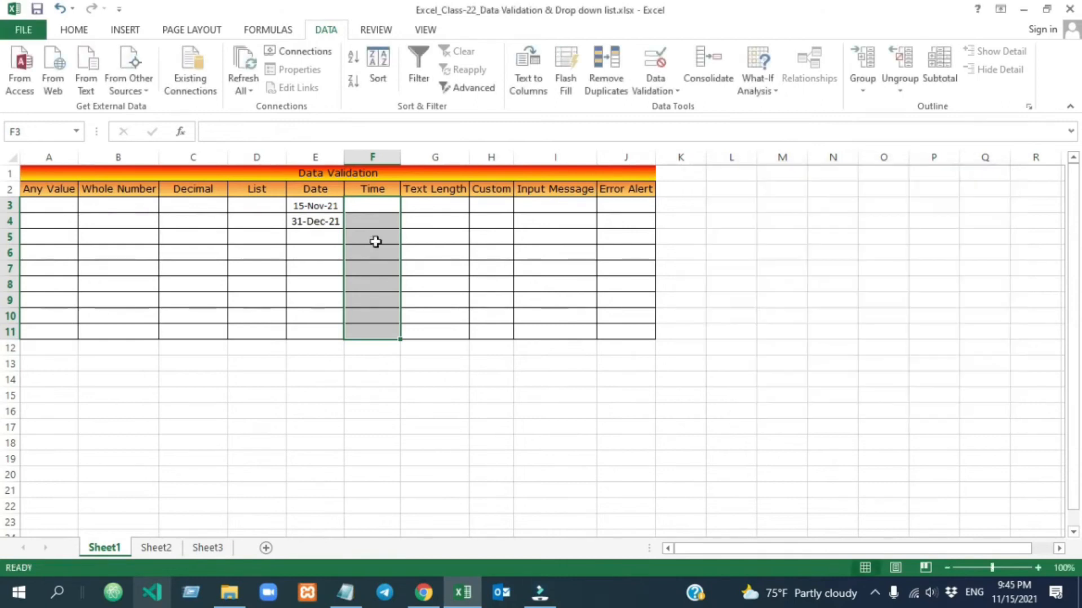
Test a time entry in F3, then delete it.
click(369, 237)
click(366, 253)
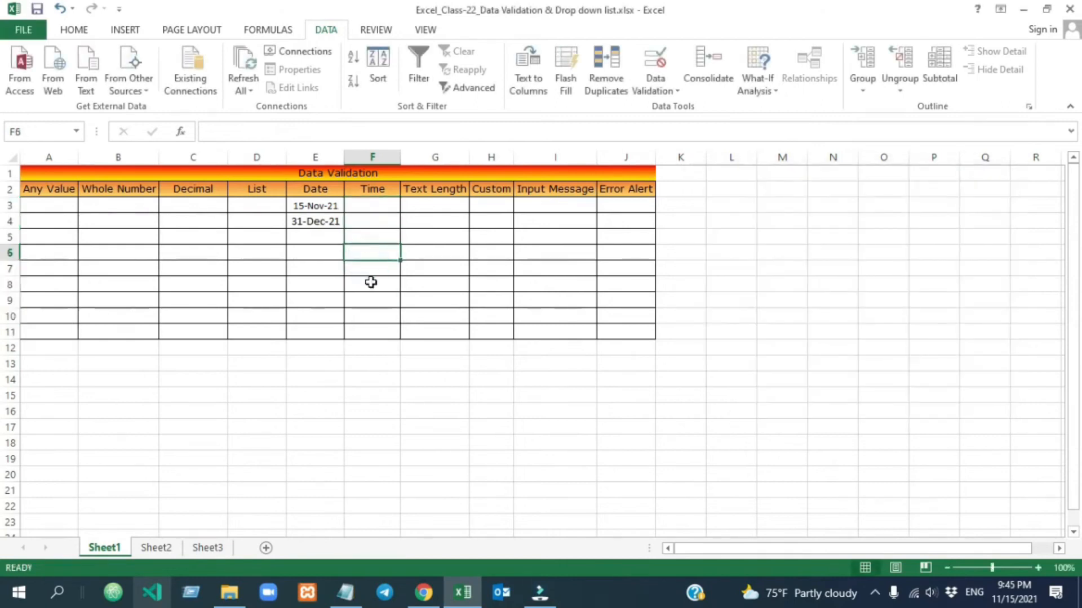
click(371, 285)
click(368, 207)
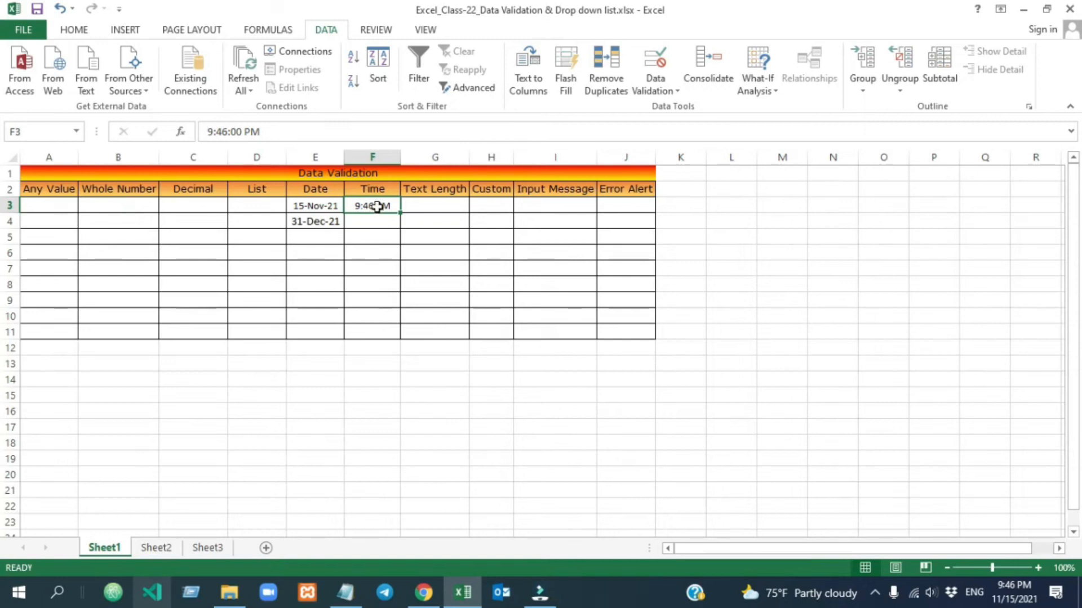
key(Delete)
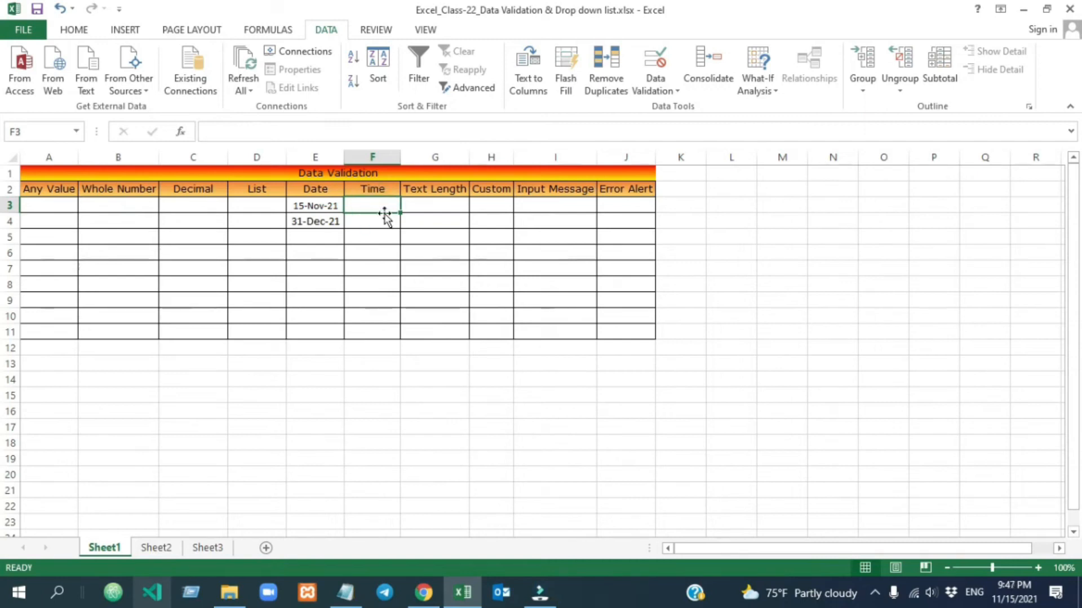
Limit G3:G11 to text lengths between 3 and 6 characters.
drag(430, 206, 430, 330)
click(652, 83)
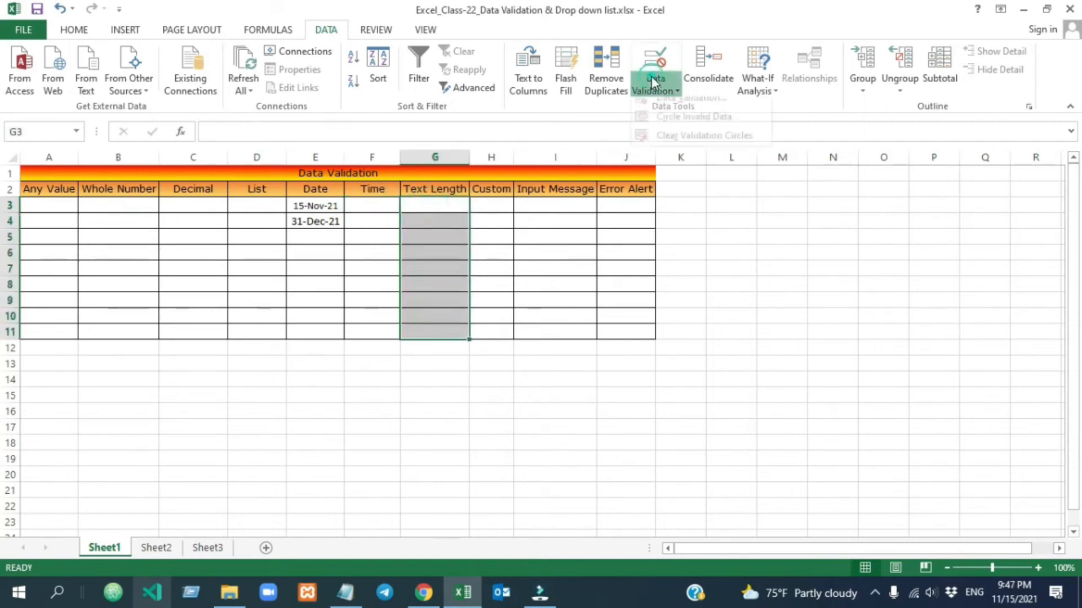
click(684, 98)
click(827, 253)
click(790, 329)
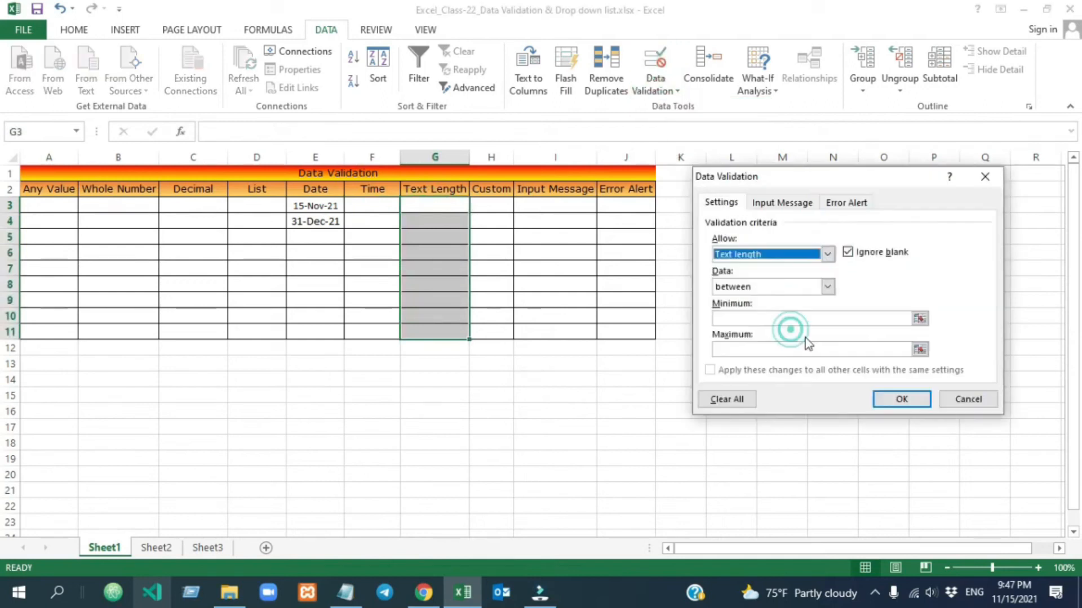
click(756, 314)
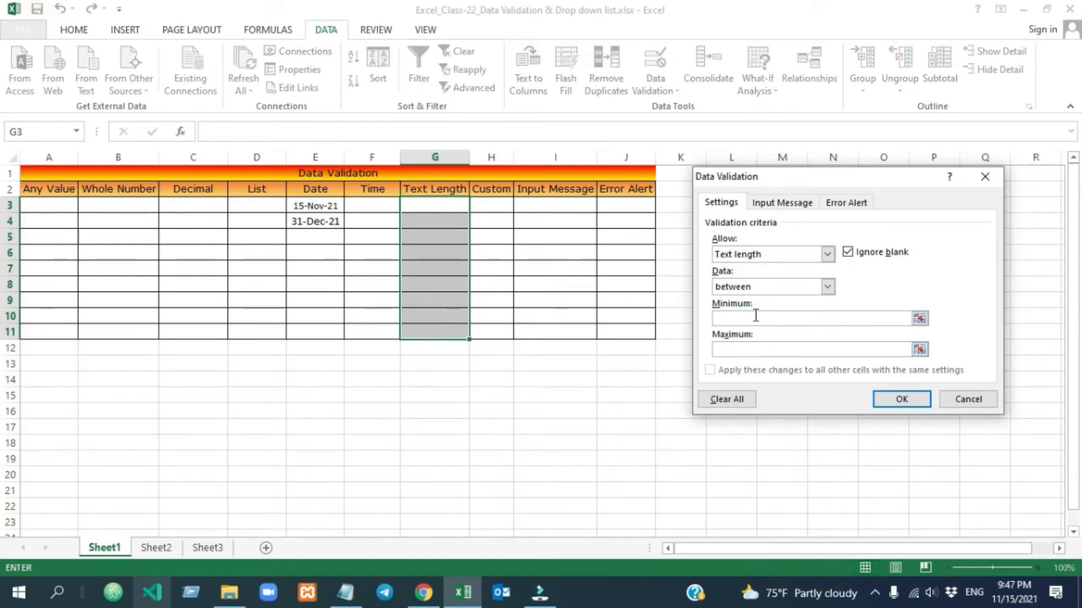
click(747, 349)
text(6)
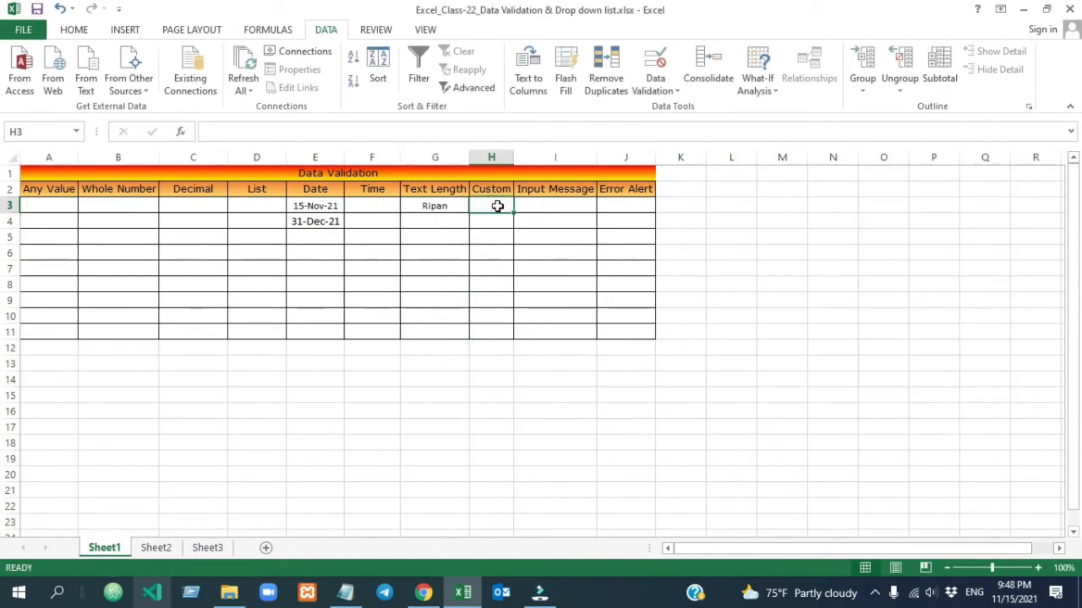
Apply the Custom formula =COUNTIF(h:h,h3)=1 to H3:H11 to block duplicates.
drag(485, 212, 490, 333)
click(654, 79)
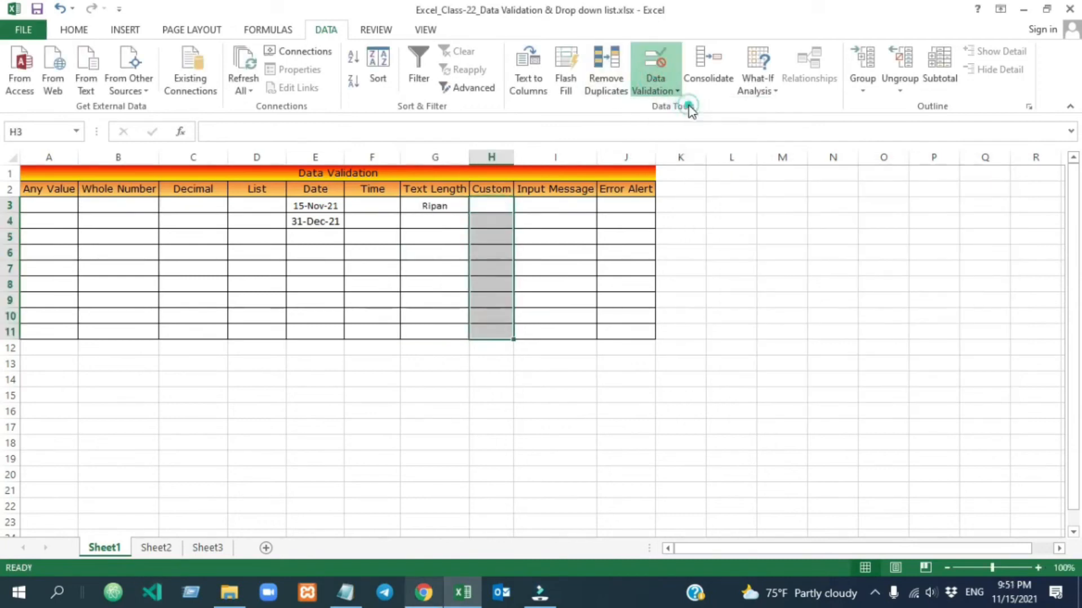
click(814, 261)
click(758, 342)
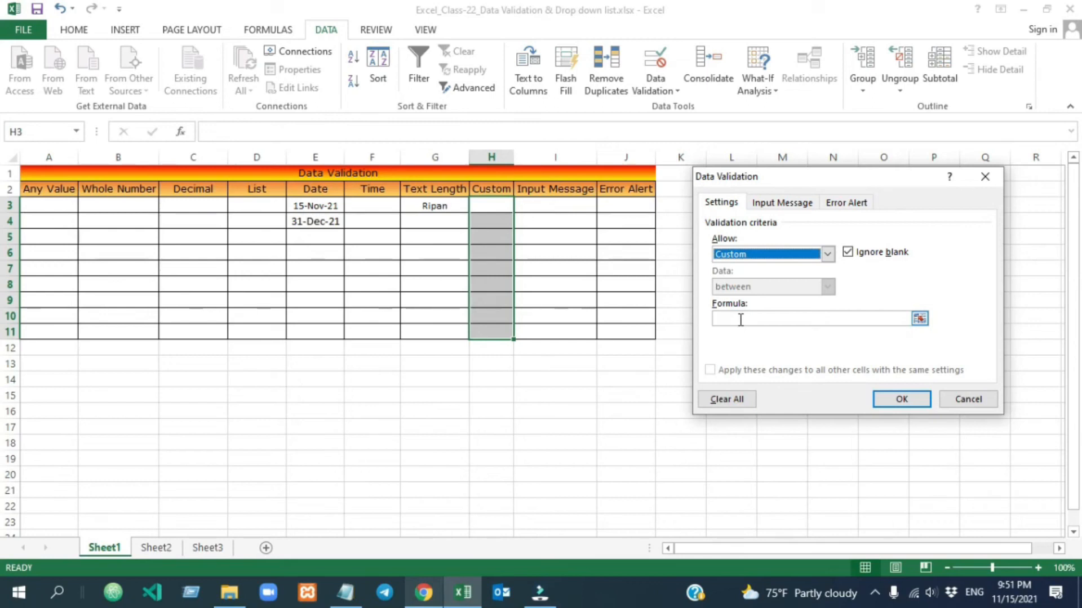
click(724, 319)
text(=COUNTIF)
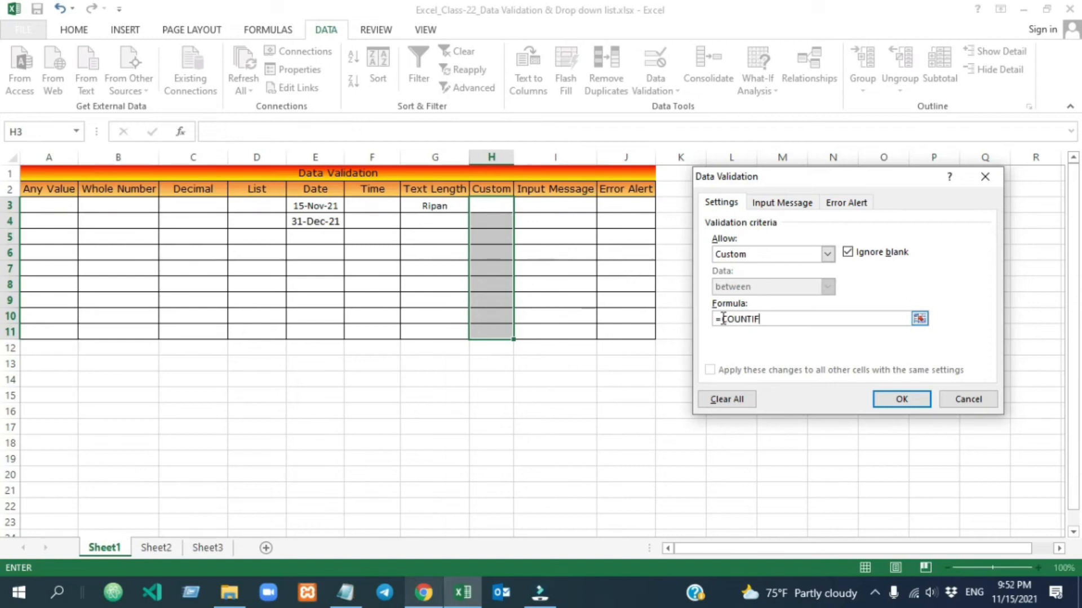
text((h:h)
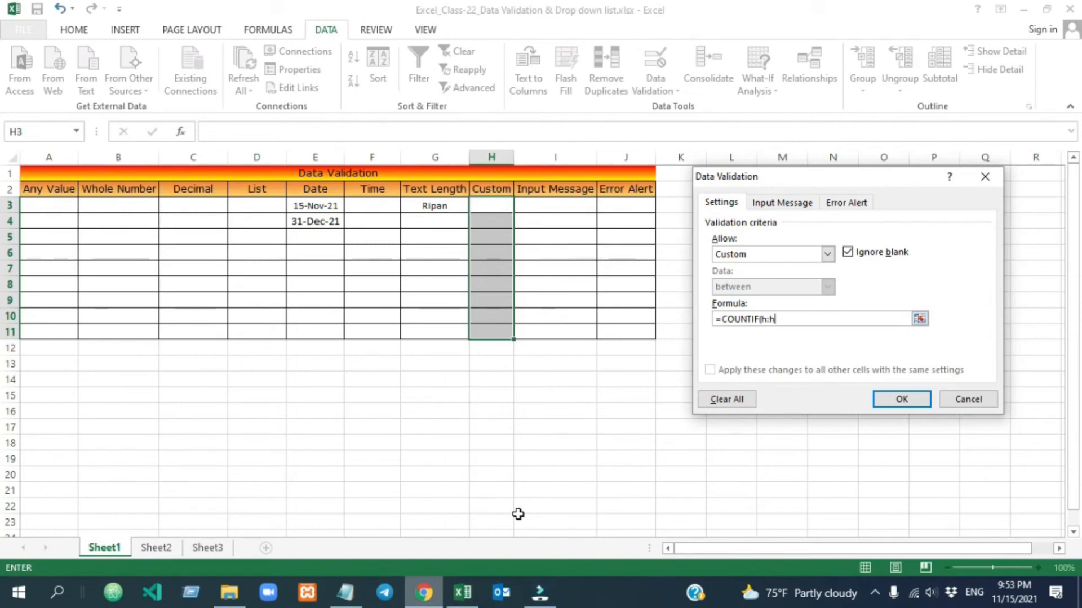
text(,)
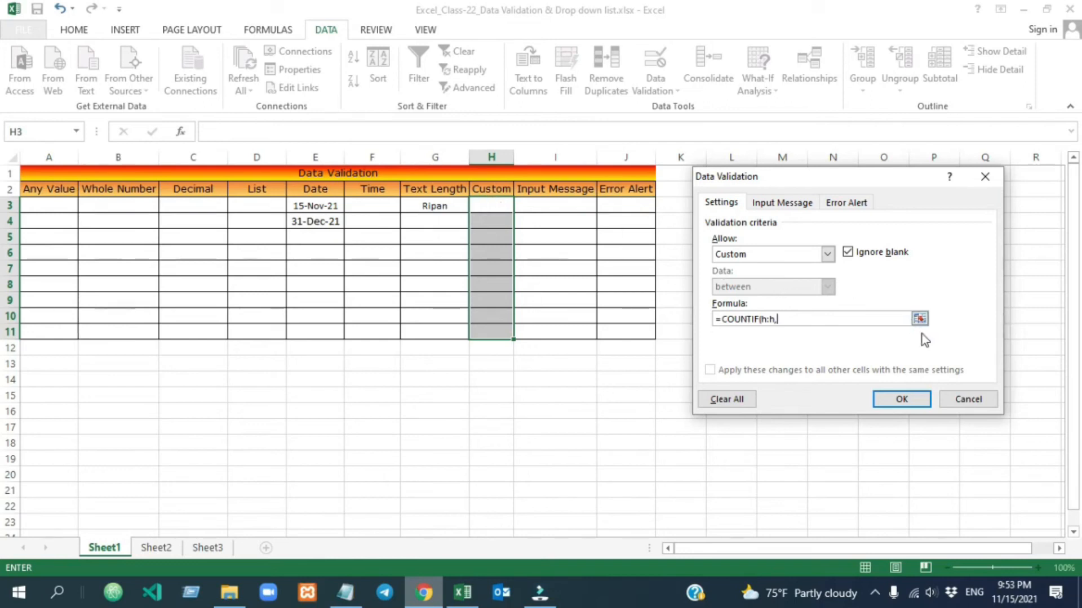
text(h3)=1)
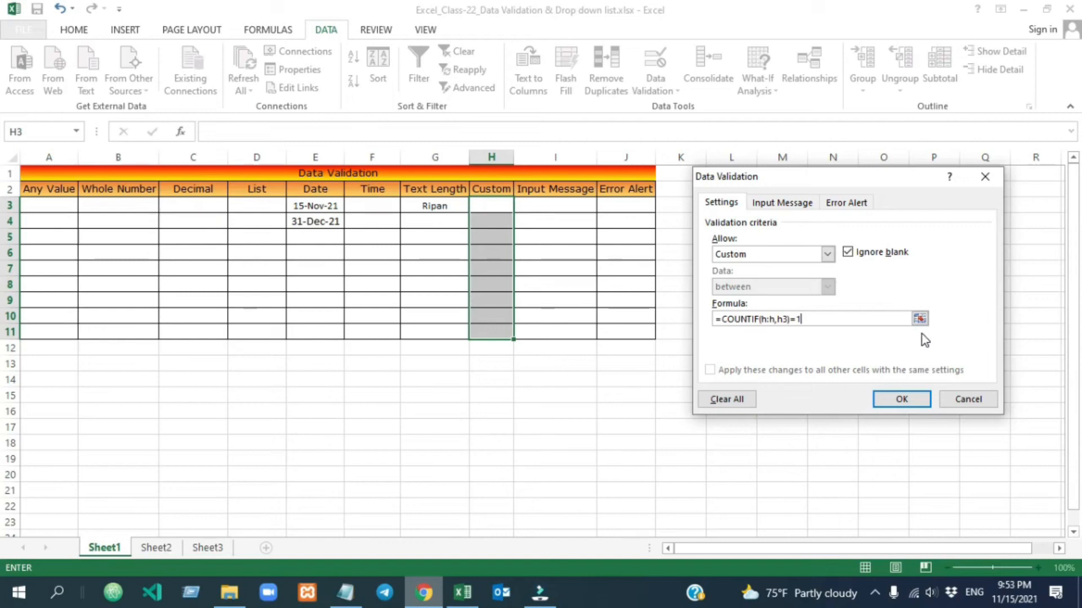
click(903, 401)
click(485, 205)
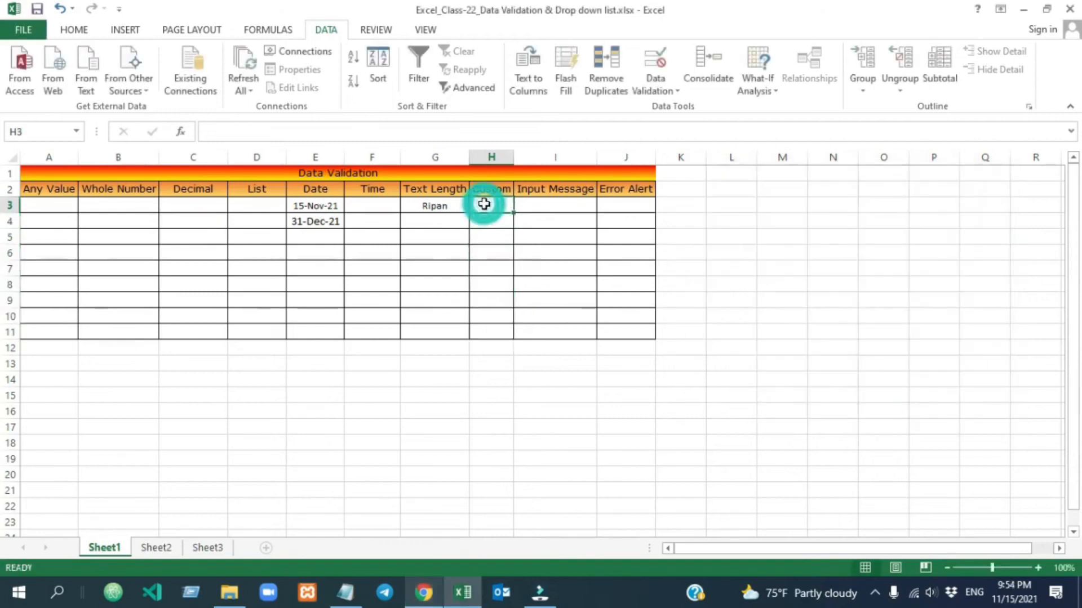
text(Text)
click(572, 264)
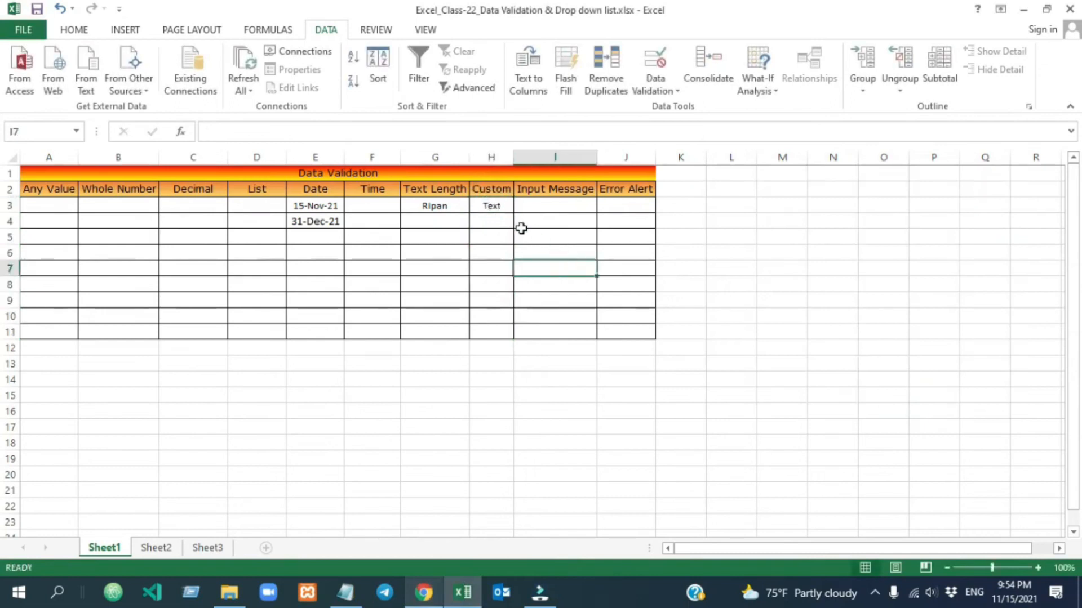
click(494, 220)
text(text)
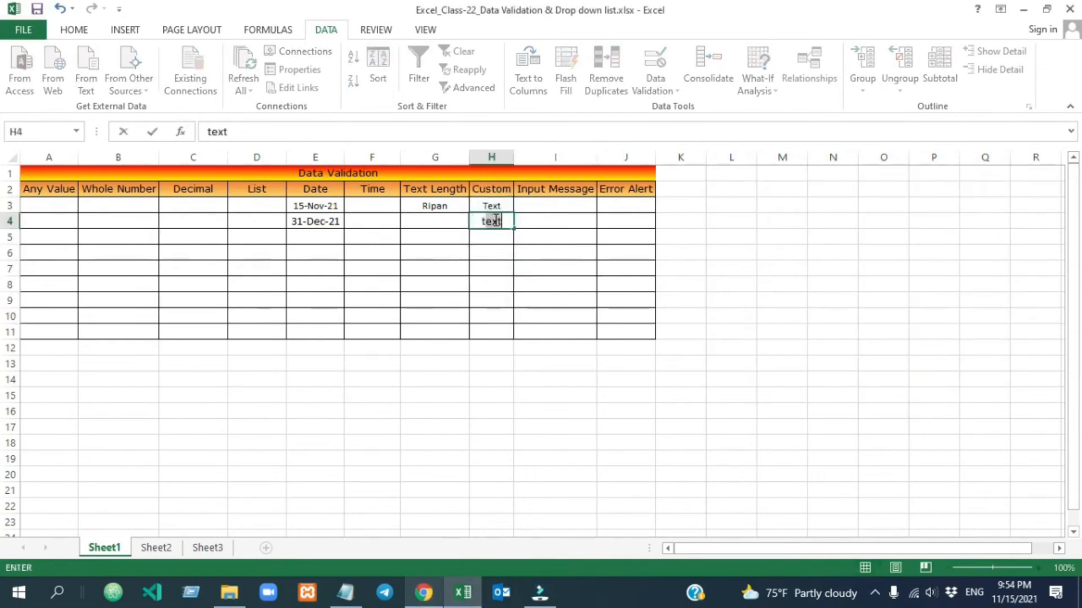
click(532, 264)
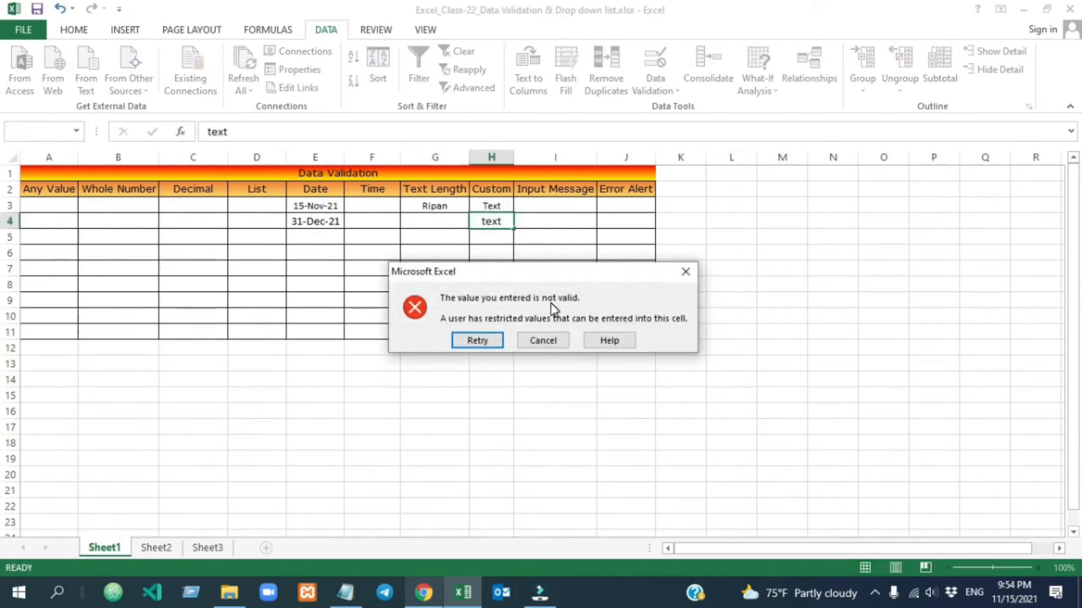
key(Escape)
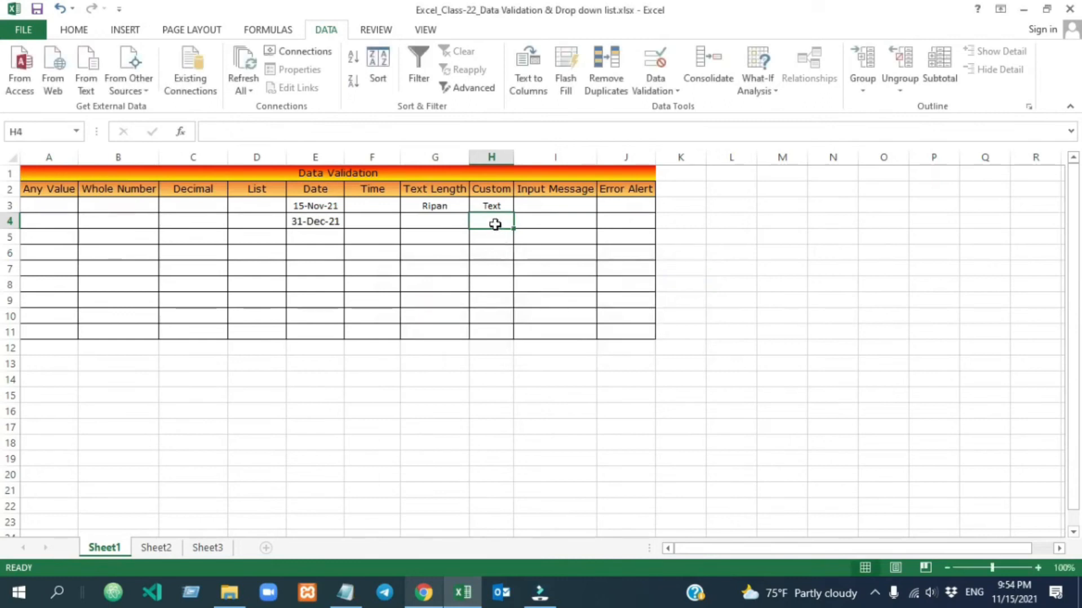
text(Value)
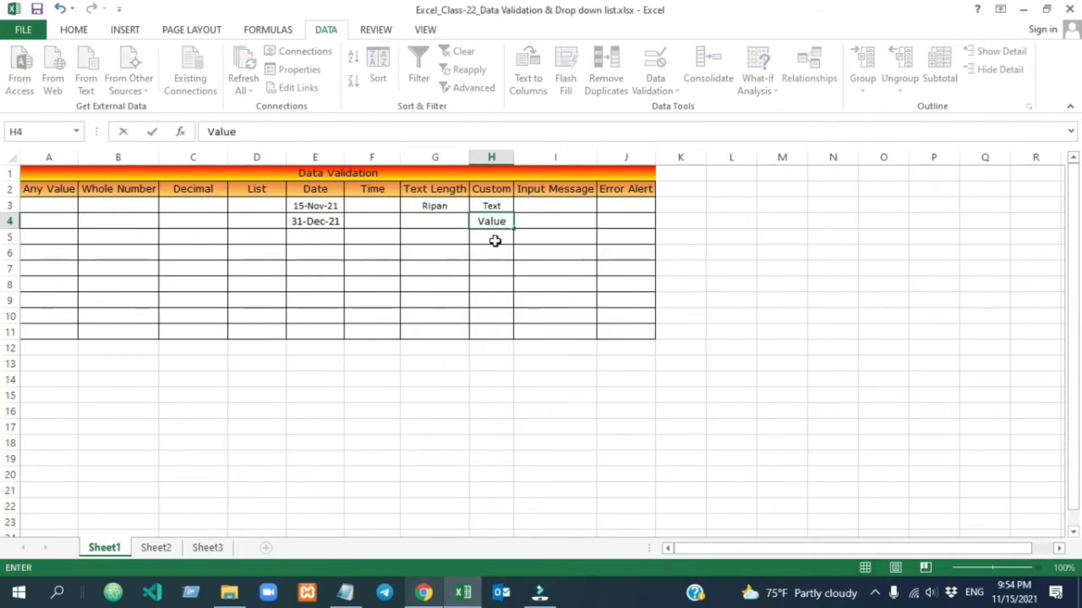
click(495, 267)
click(489, 235)
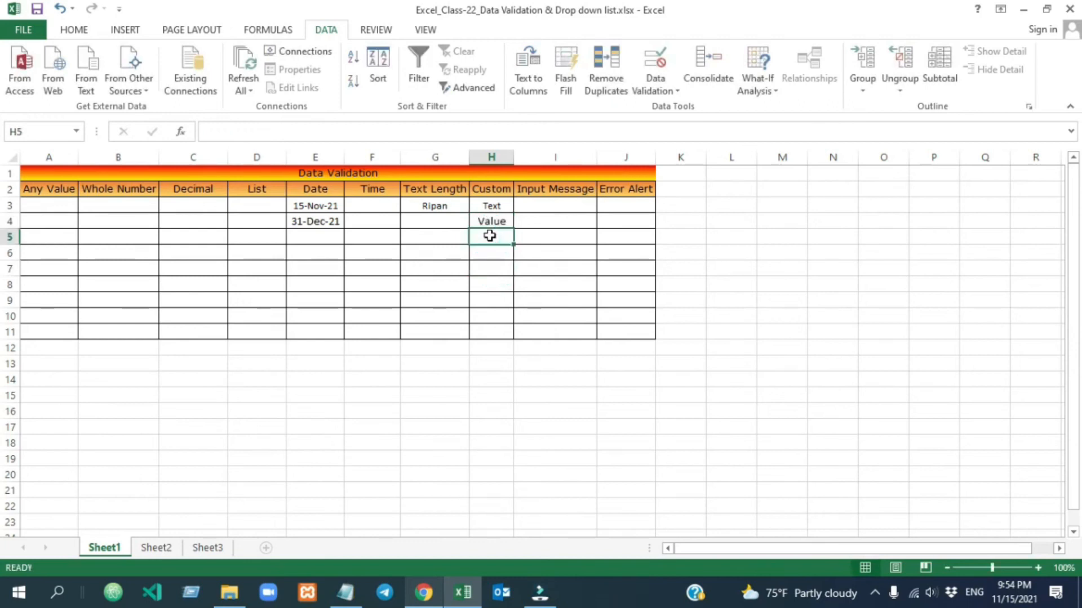
text(Value)
click(514, 299)
key(Escape)
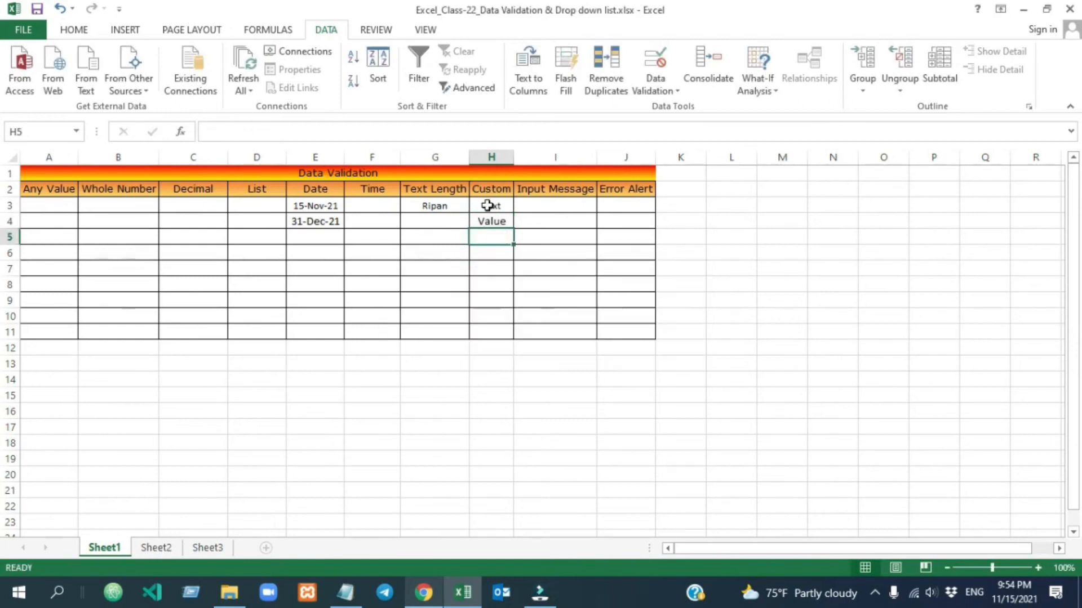
Add an input message titled 'Alert' reading 'Please enter only unique value' to H3:H11.
drag(491, 207, 488, 284)
click(545, 205)
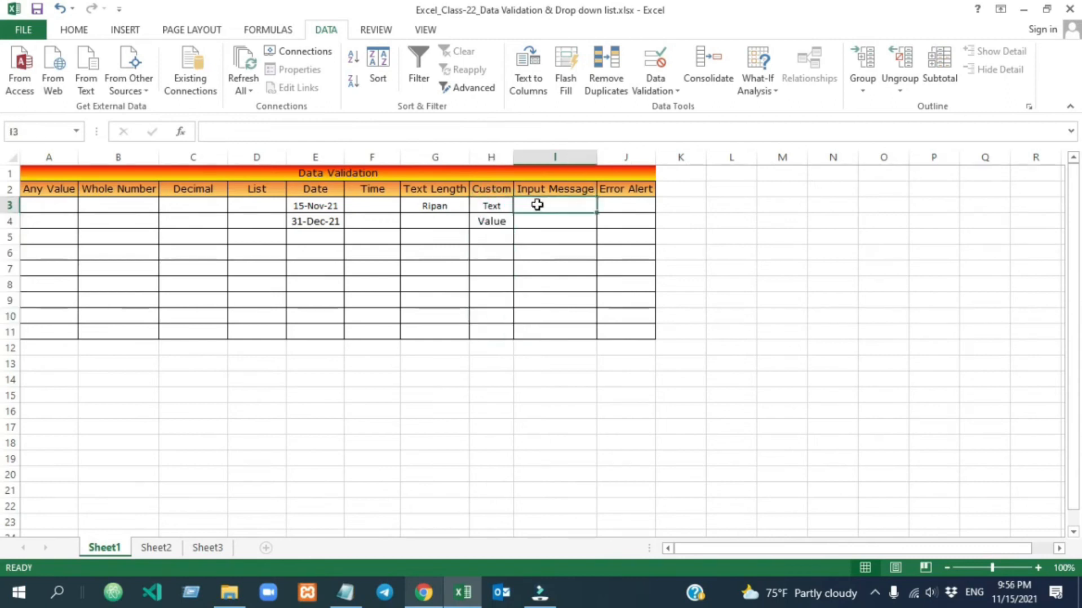
drag(490, 208, 487, 334)
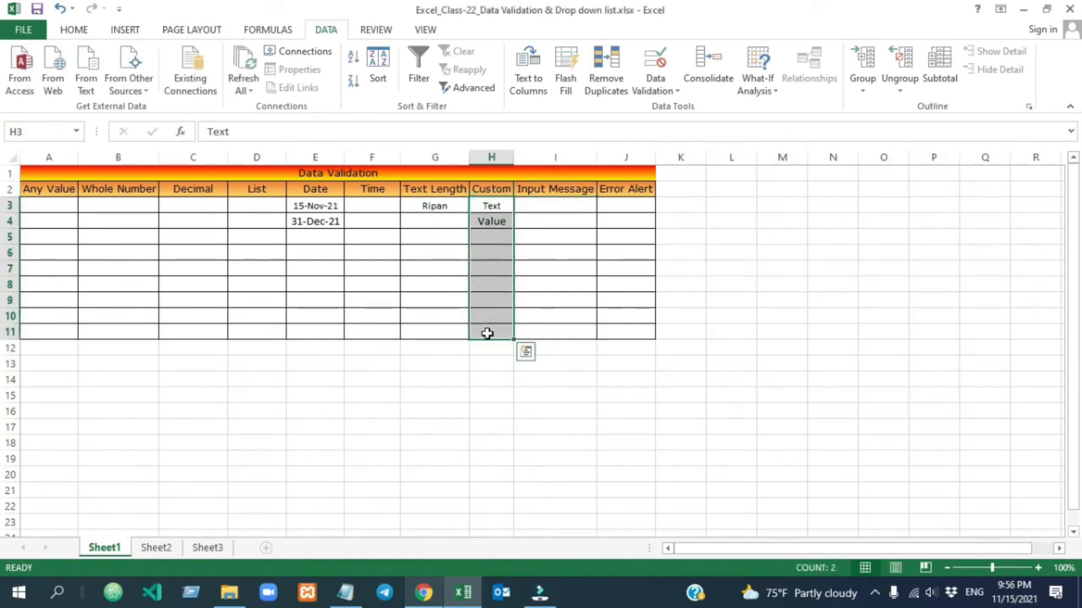
click(664, 88)
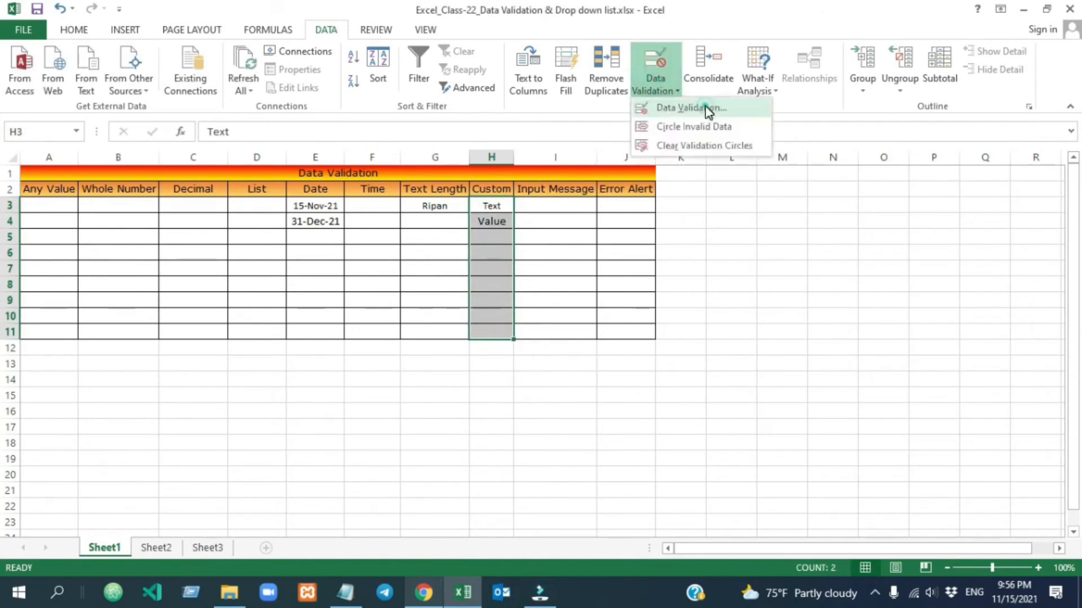
click(708, 108)
click(765, 202)
click(743, 274)
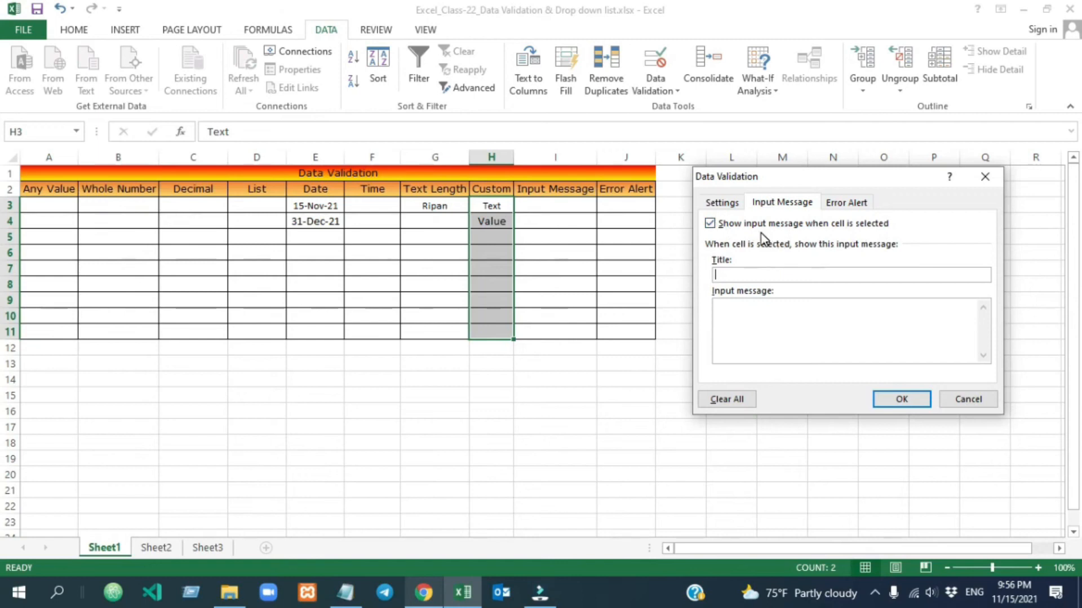
click(729, 274)
text(Alert)
click(742, 319)
text(Please enter only unique value)
key(Return)
Preview the message in H8 and H3, then reword it to 'Please don't enter duplicate value'.
click(497, 282)
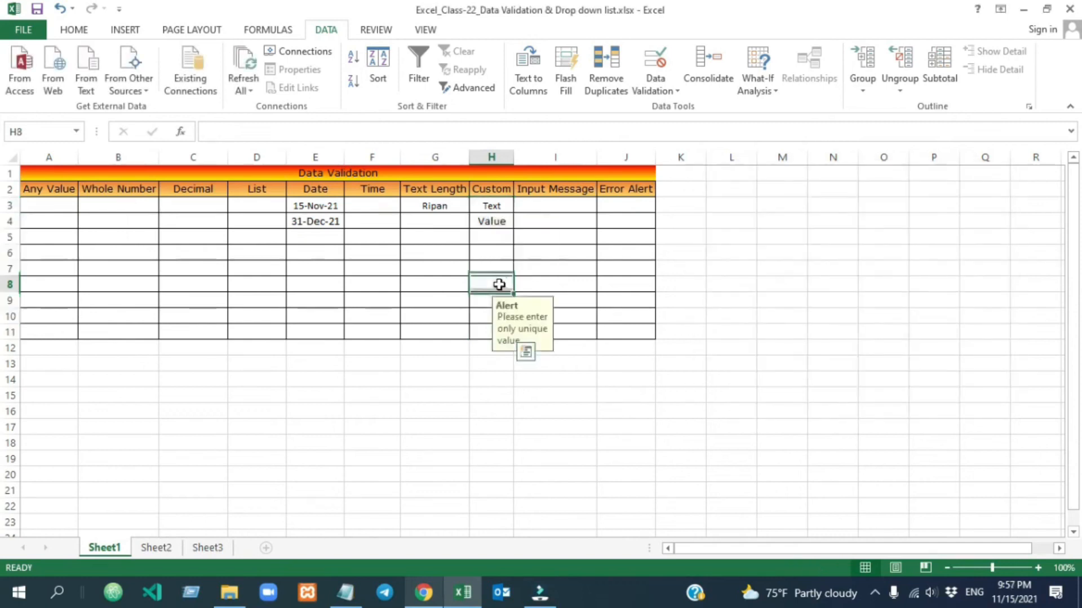
click(495, 210)
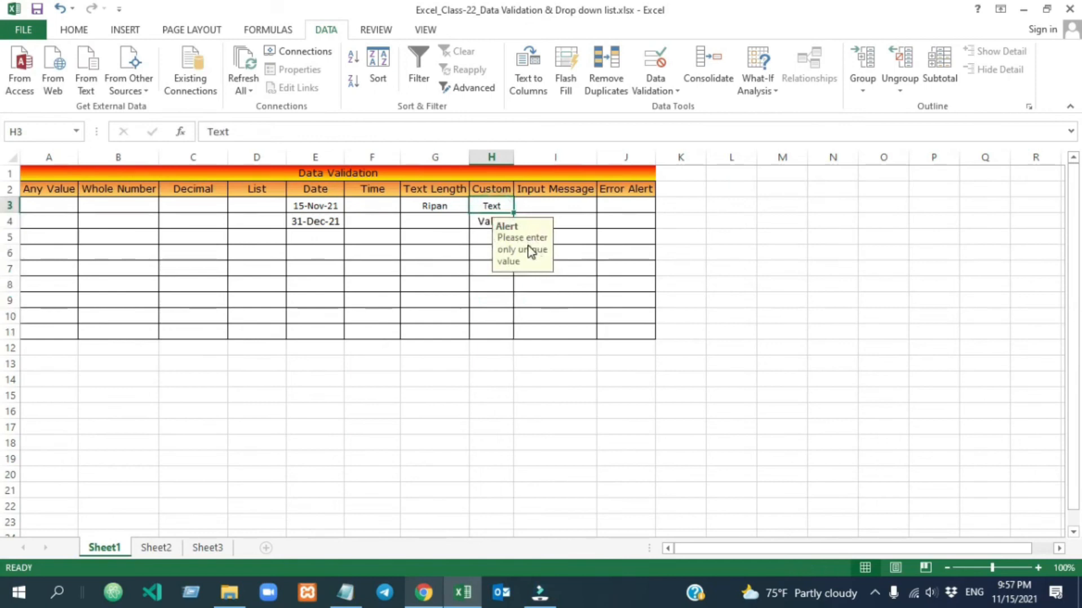
click(501, 287)
click(493, 205)
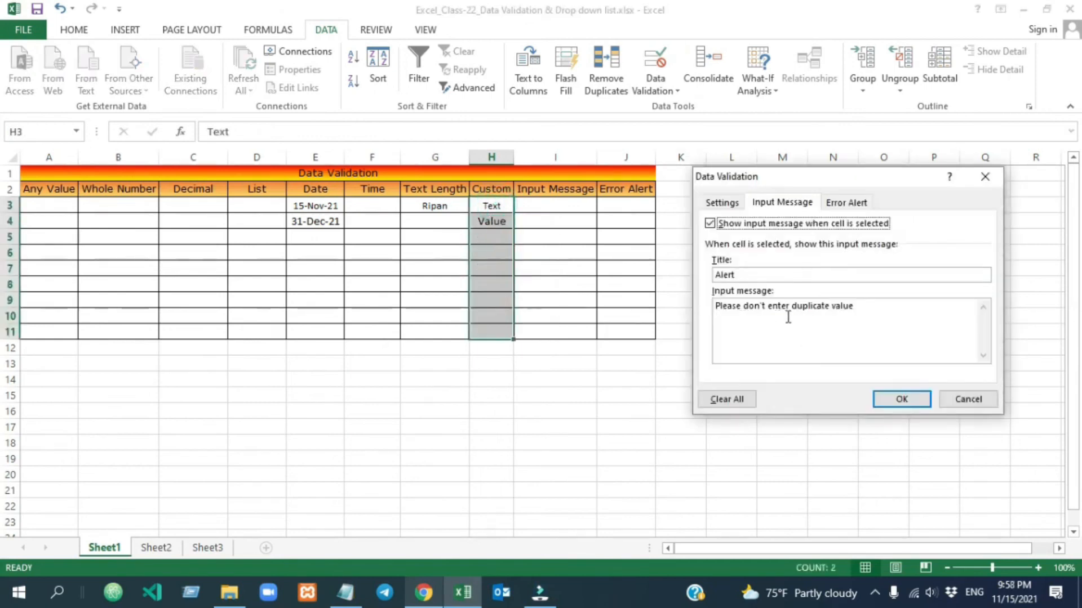
click(901, 399)
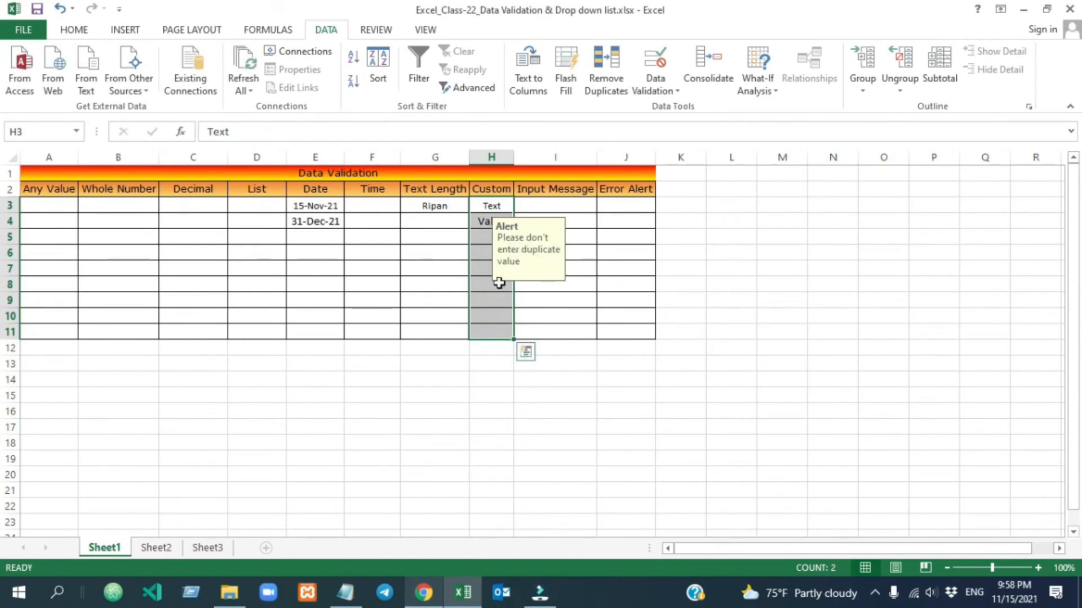
Set a Stop error alert titled 'ALERT' with message 'Please enter unique value' on H3:H11.
click(493, 206)
drag(492, 206, 492, 332)
click(655, 68)
click(855, 208)
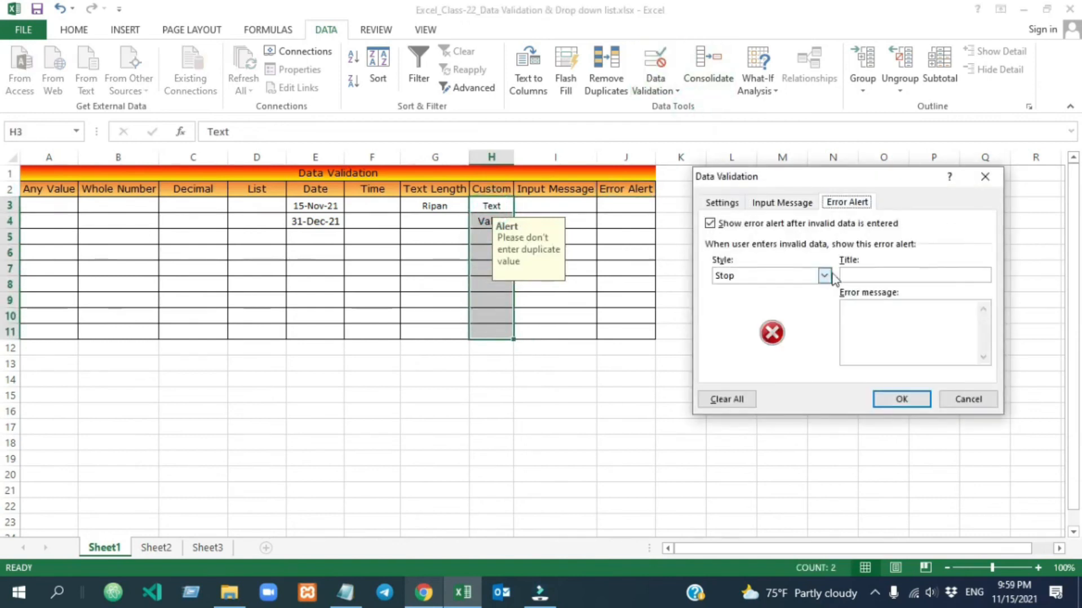
click(853, 274)
text(ALERT)
click(877, 312)
text(Please enter unique value)
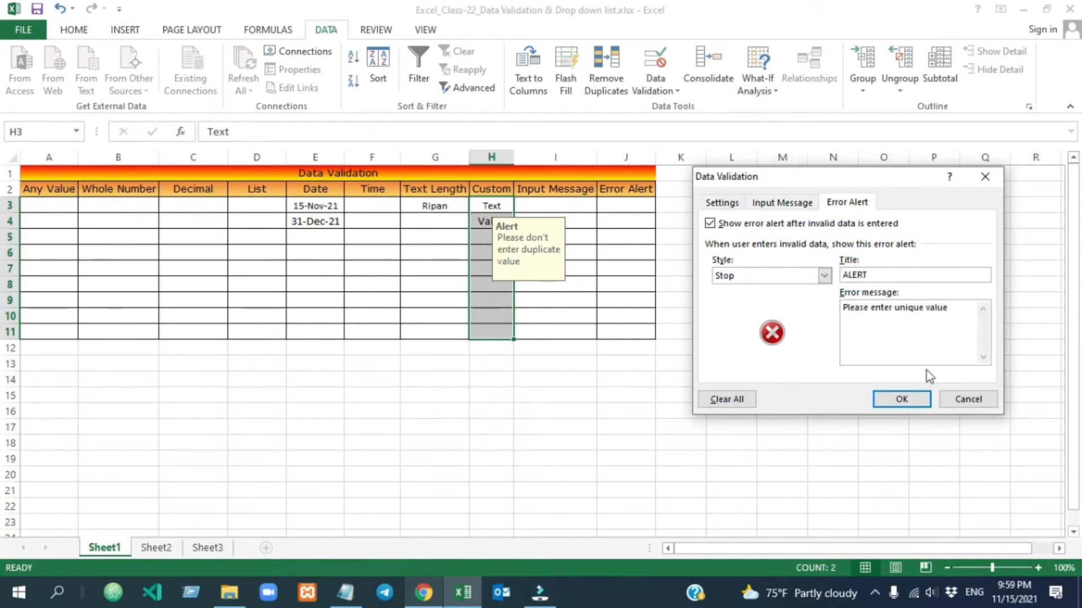
click(901, 399)
Try entering the duplicate 'Value' in H5 and cancel the rejection.
click(486, 237)
text(Value)
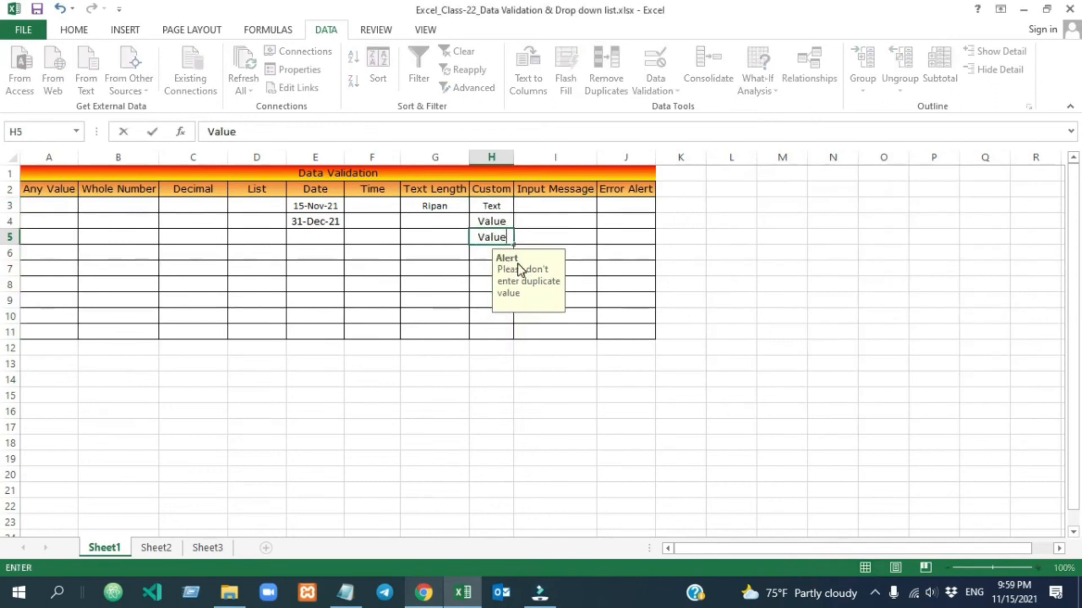
click(574, 242)
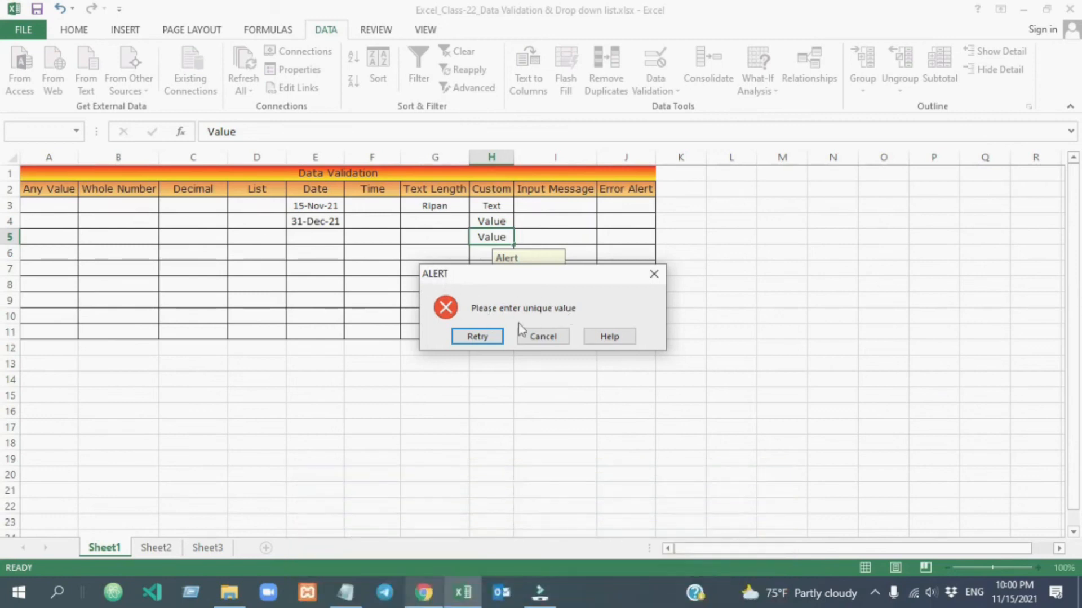
click(555, 333)
Change the H3:H11 error alert style to Warning.
drag(492, 207, 490, 332)
click(646, 80)
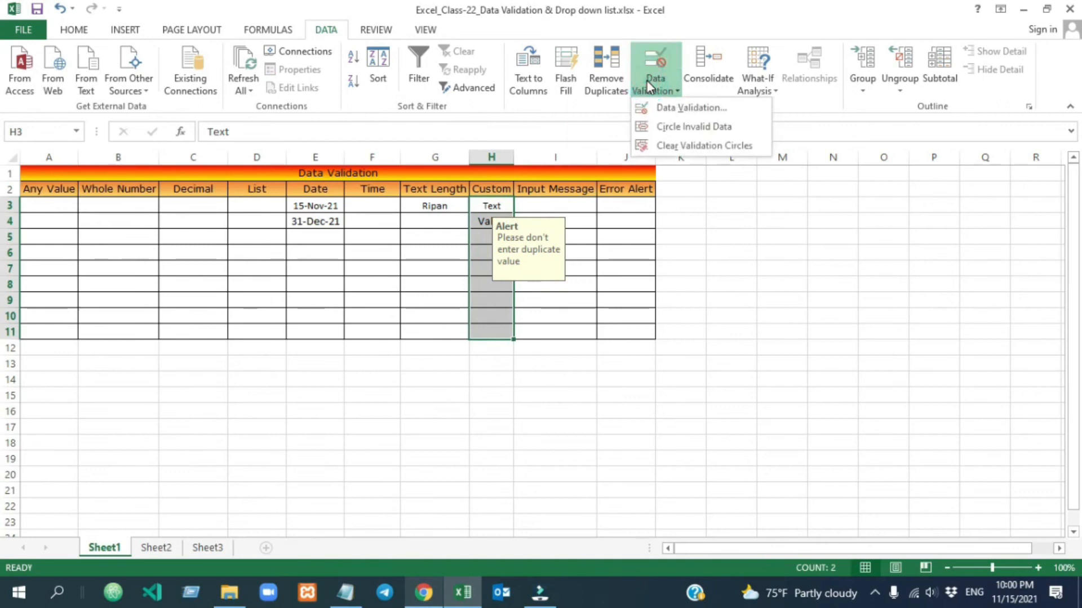
click(665, 108)
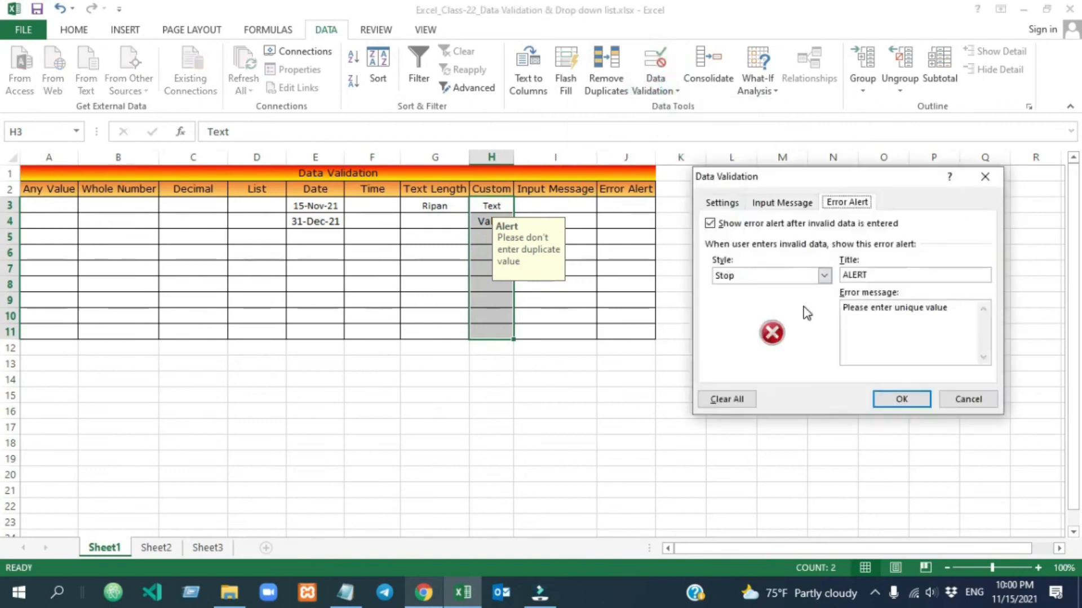
click(824, 275)
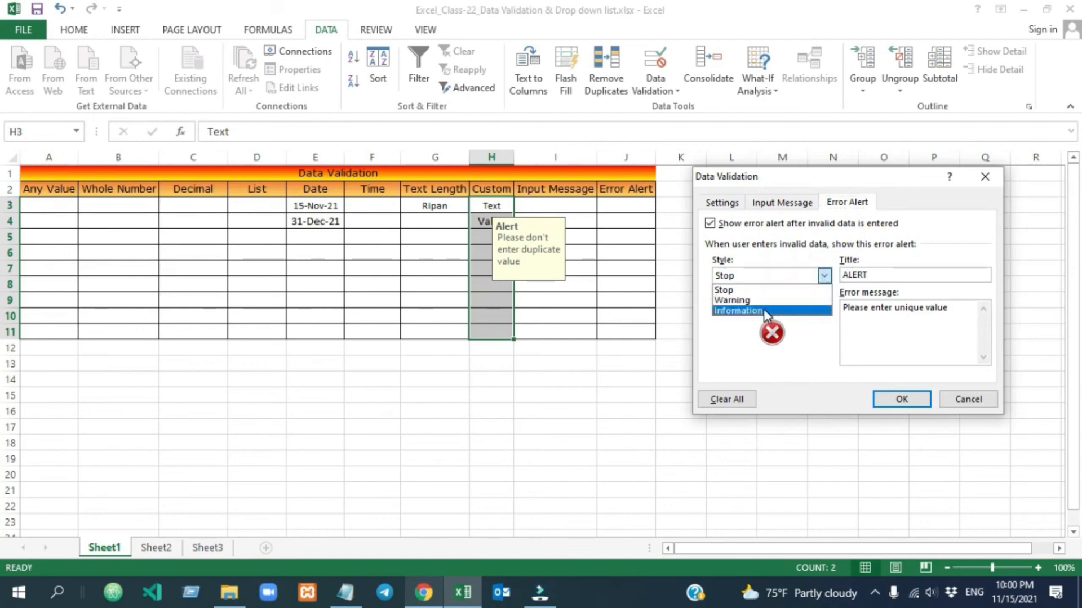
click(733, 300)
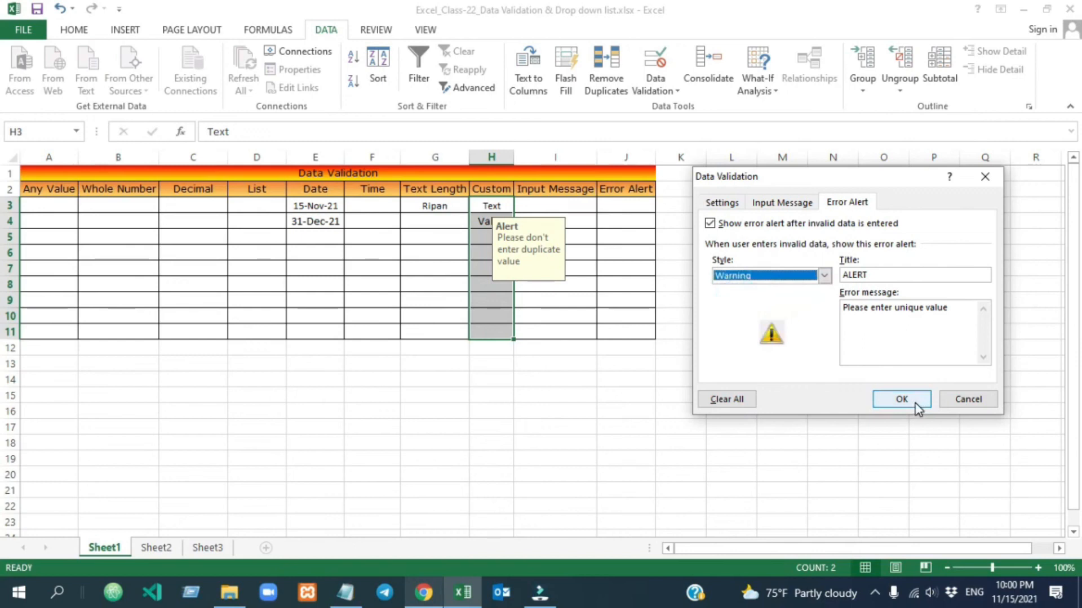
click(912, 401)
Enter the duplicate 'Value' in H5 and accept it despite the warning.
click(485, 236)
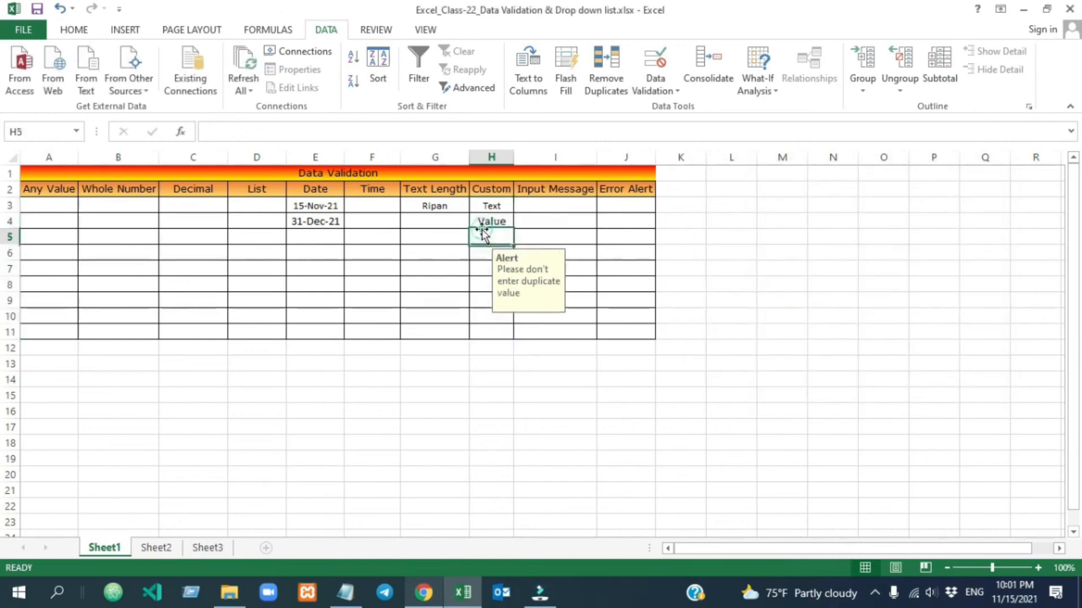
text(Value)
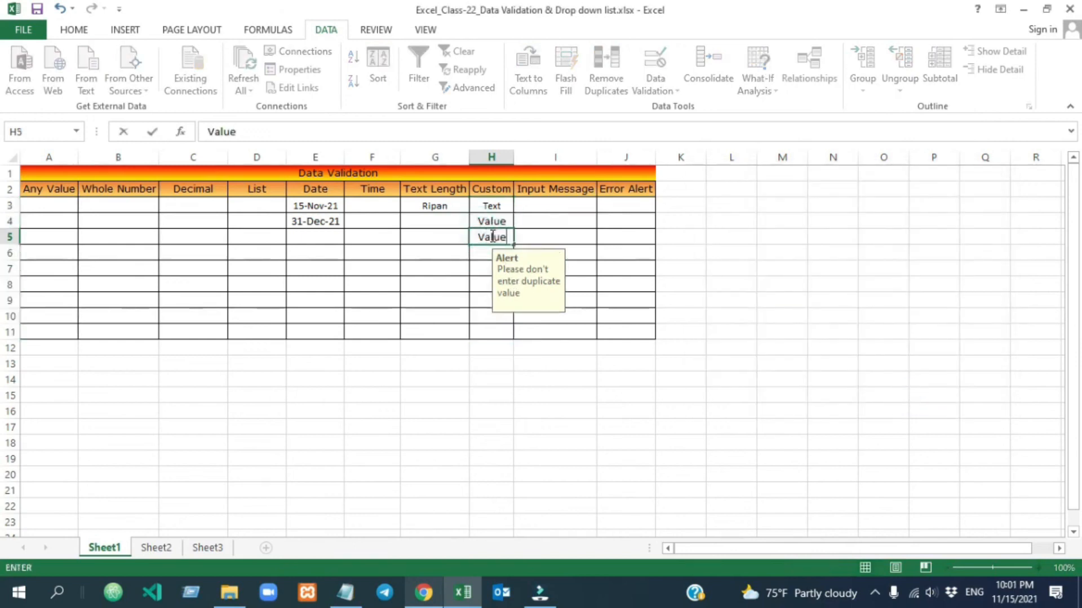
key(Return)
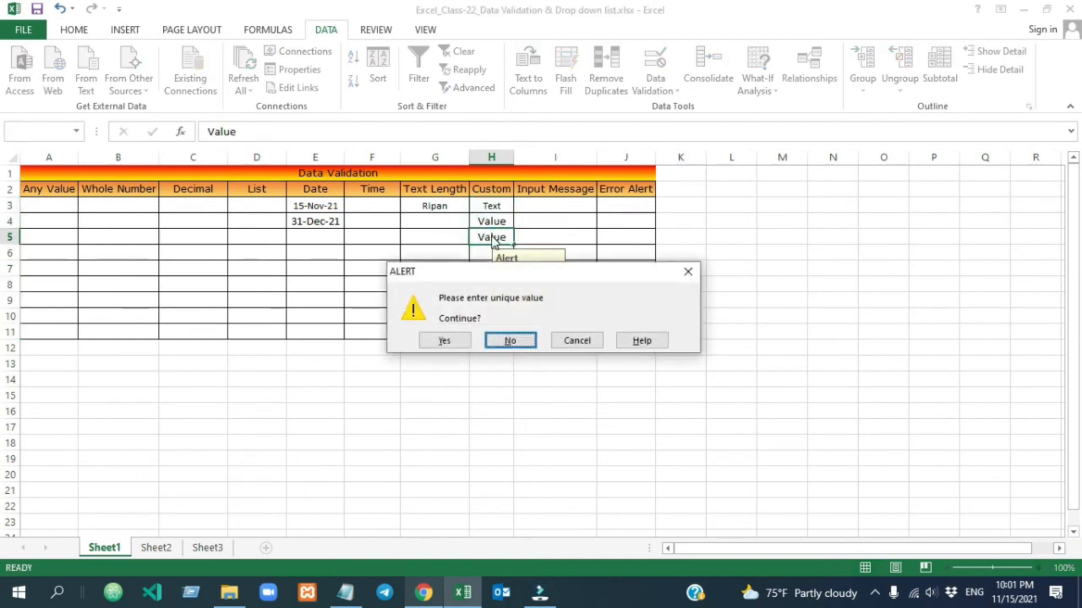
click(454, 340)
click(489, 233)
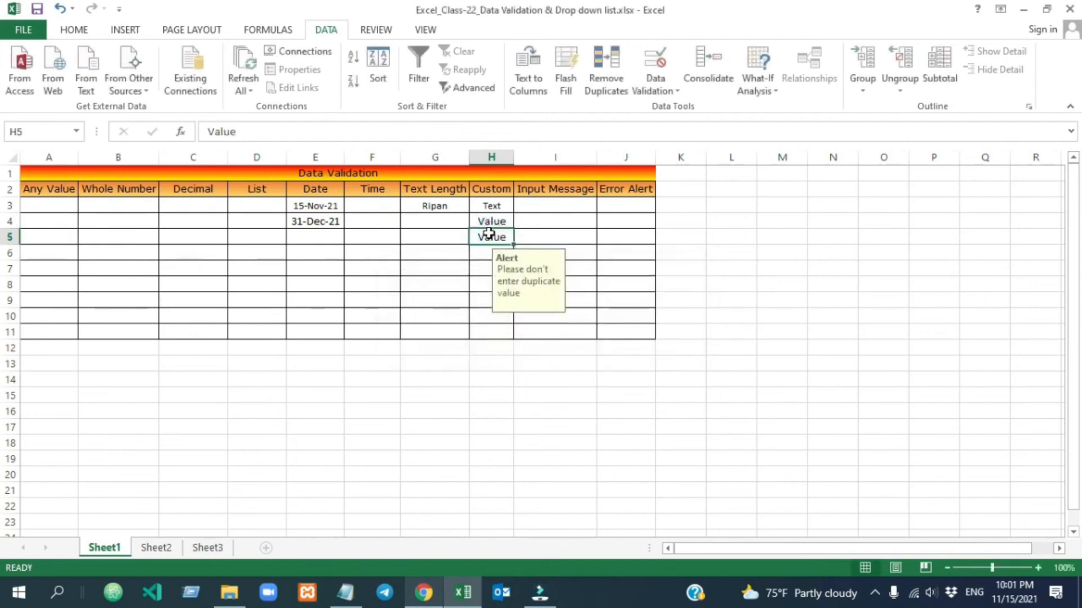
Change the error alert style for H3:H11 to Information.
drag(489, 208, 492, 333)
click(655, 84)
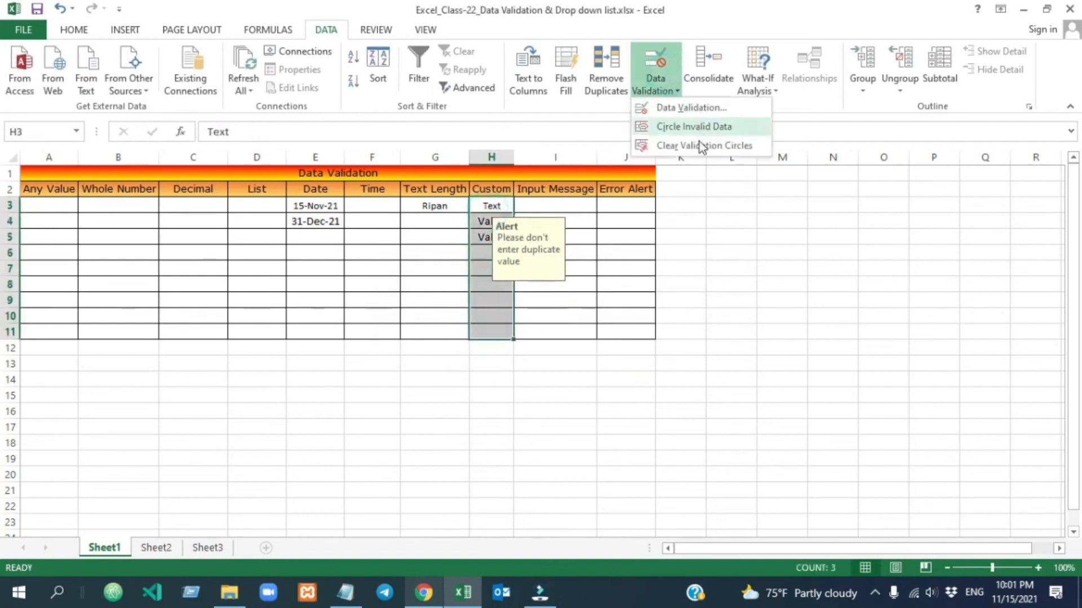
click(694, 109)
click(823, 277)
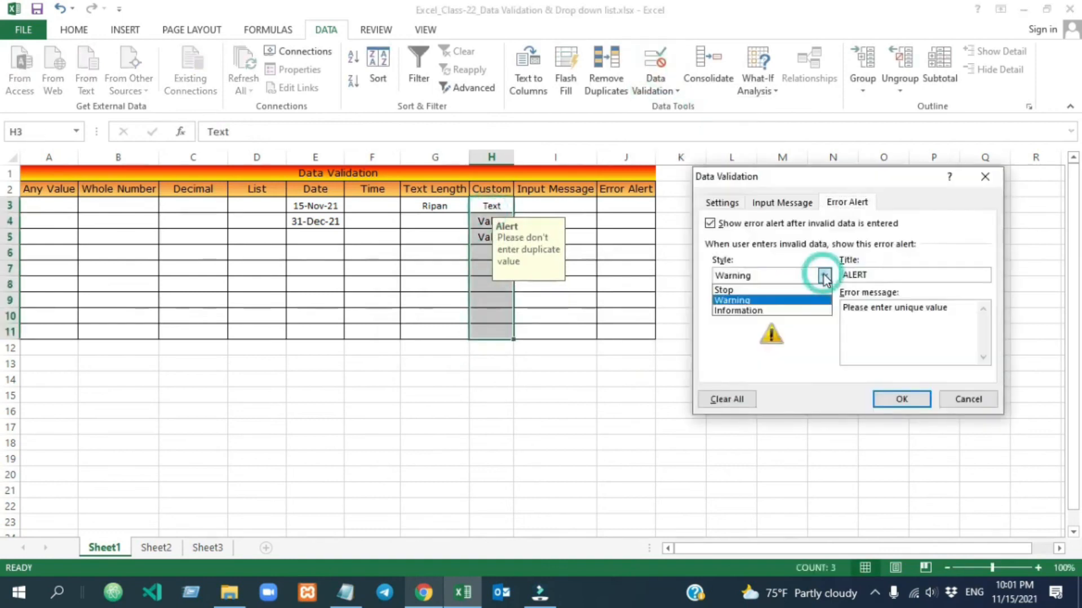
click(796, 310)
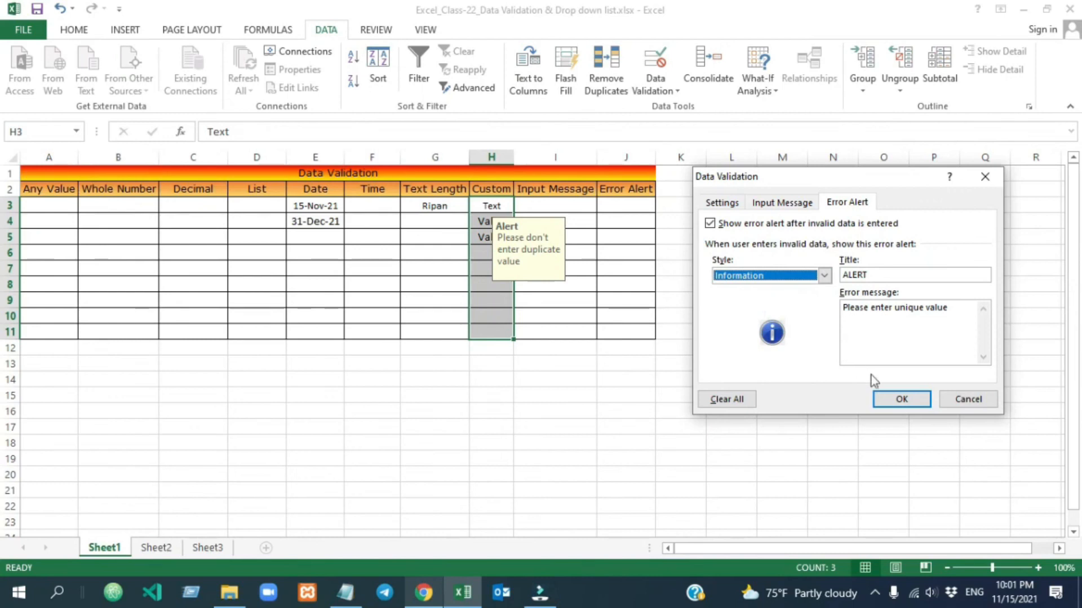
click(900, 399)
Re-enter the duplicate 'Value' in H5 and accept the information notice to keep it.
click(494, 221)
click(486, 237)
key(Delete)
text(Value)
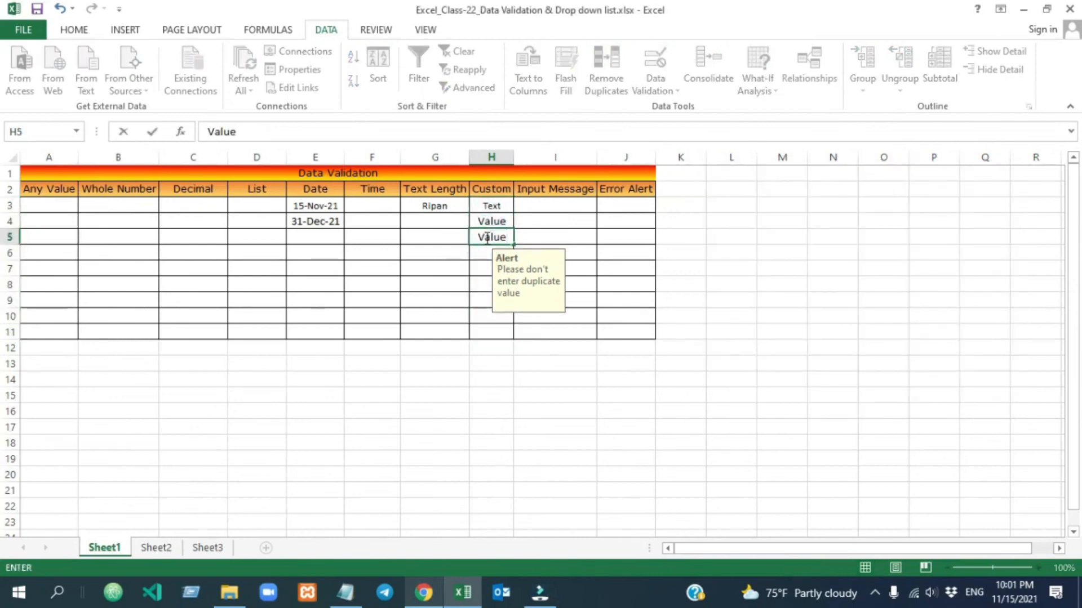
key(Return)
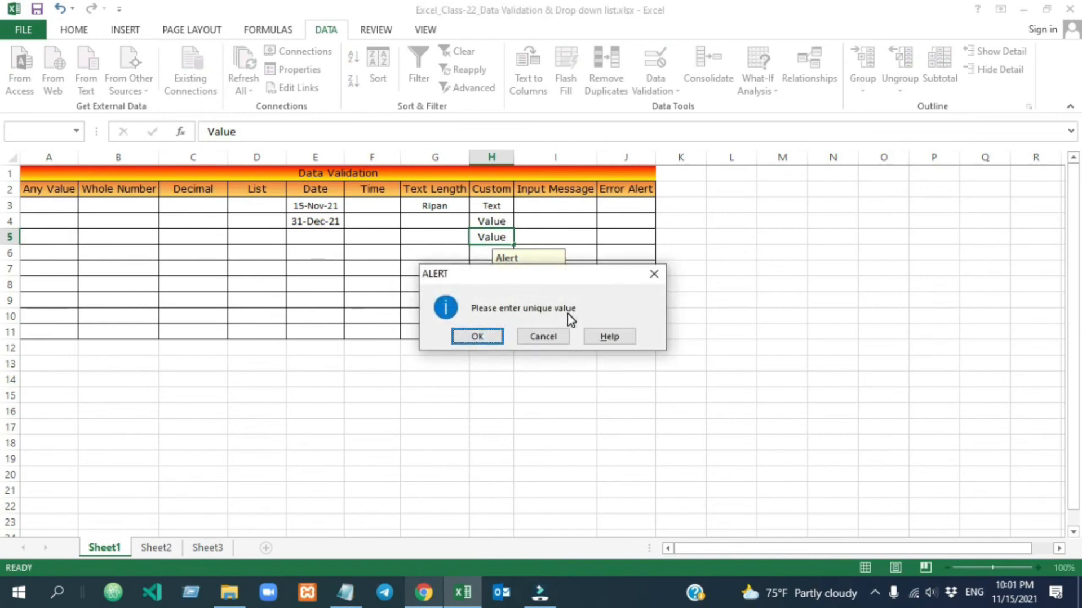
click(477, 336)
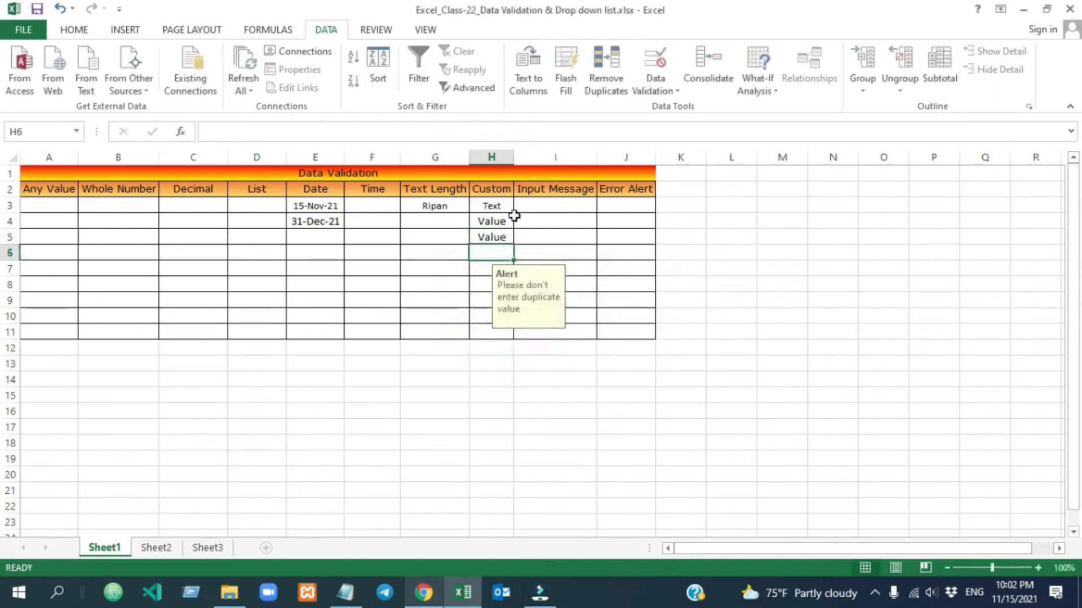